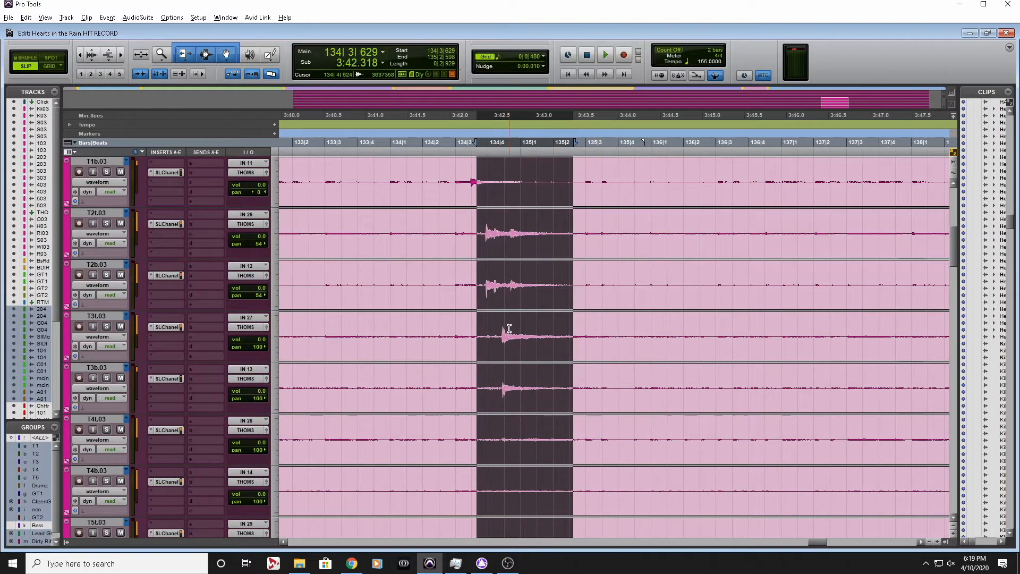
Examine the snare and T1 to T5 tom tracks around the tom fill and across the last chorus
{"action": "scroll", "coordinate": [509, 328], "scroll_direction": "up", "scroll_amount": 5}
{"action": "key", "text": "r"}
{"action": "key", "text": "r"}
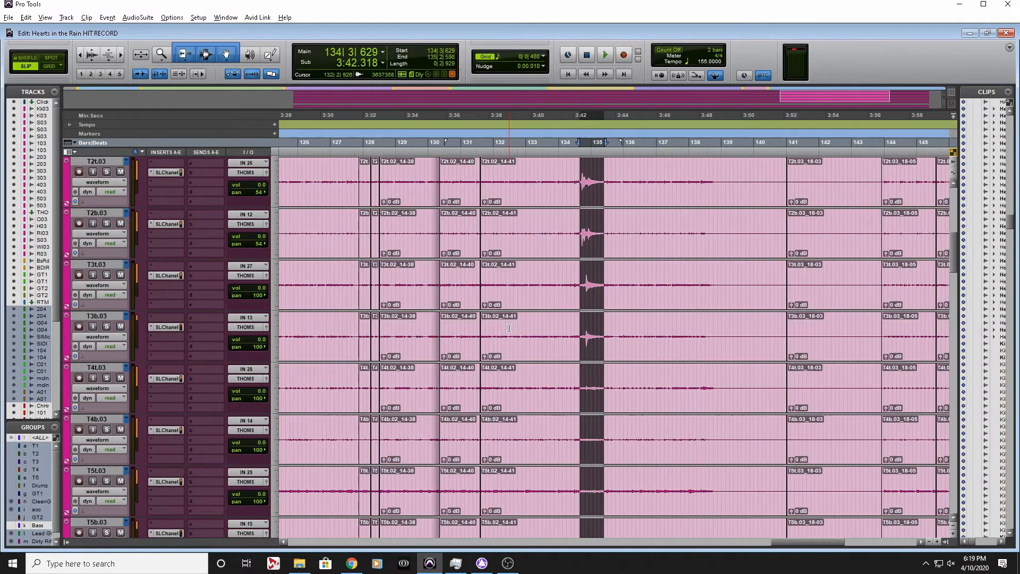
{"action": "key", "text": "r"}
{"action": "left_click", "coordinate": [562, 213]}
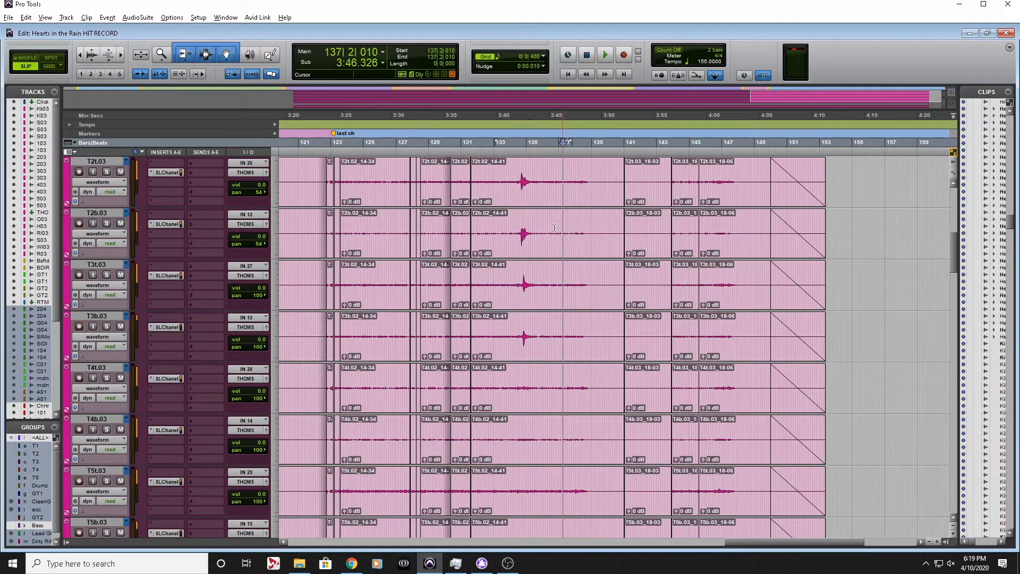
{"action": "scroll", "coordinate": [528, 346], "scroll_direction": "down", "scroll_amount": 1}
{"action": "scroll", "coordinate": [529, 346], "scroll_direction": "up", "scroll_amount": 6}
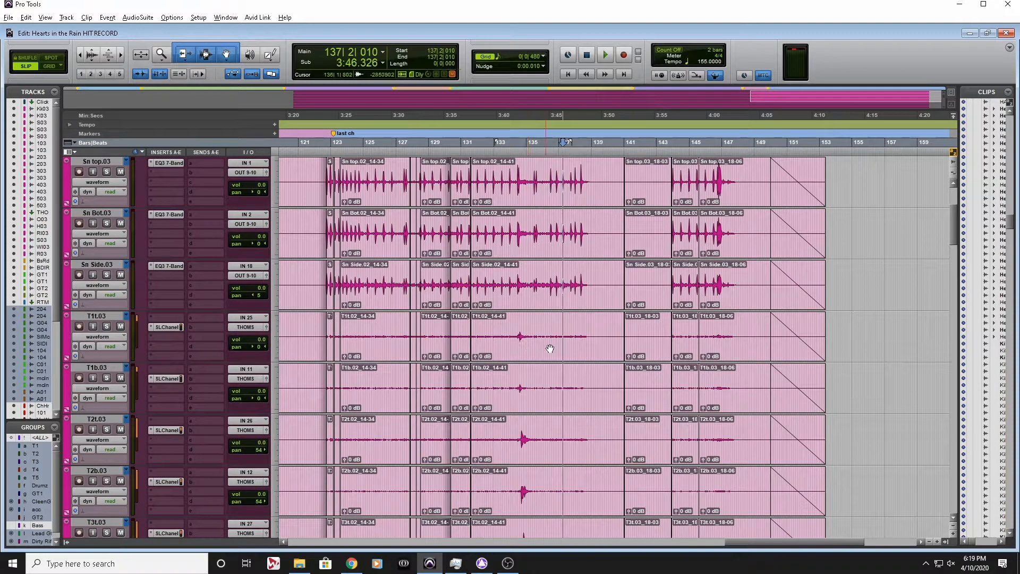
{"action": "left_click", "coordinate": [547, 328]}
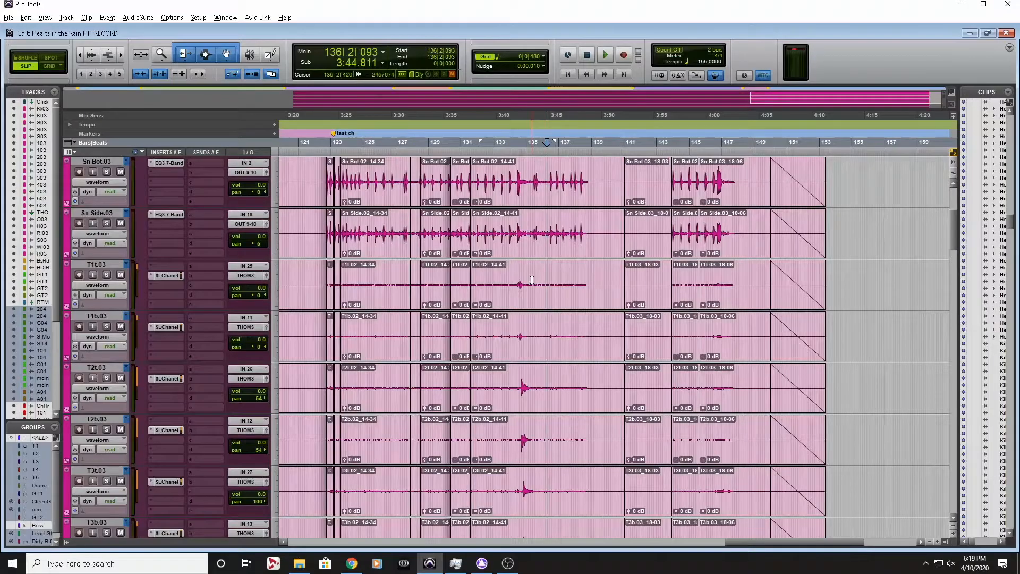
{"action": "left_click_drag", "start_coordinate": [532, 280], "coordinate": [584, 278]}
{"action": "left_click", "coordinate": [589, 277]}
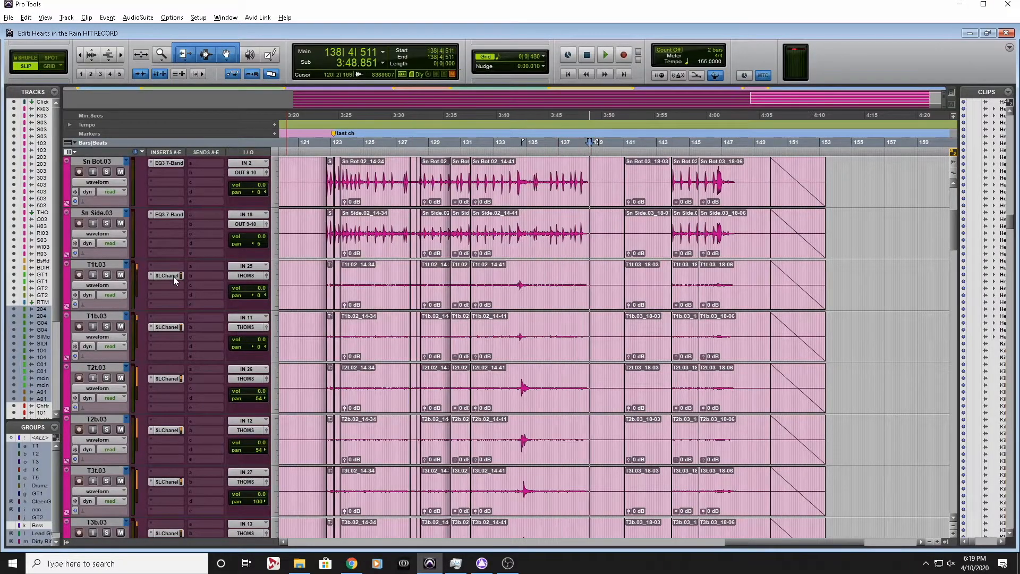
Select the T1b.03 track and deactivate the Drumz edit group
{"action": "left_click", "coordinate": [110, 266]}
{"action": "left_click", "coordinate": [107, 317], "text": "shift"}
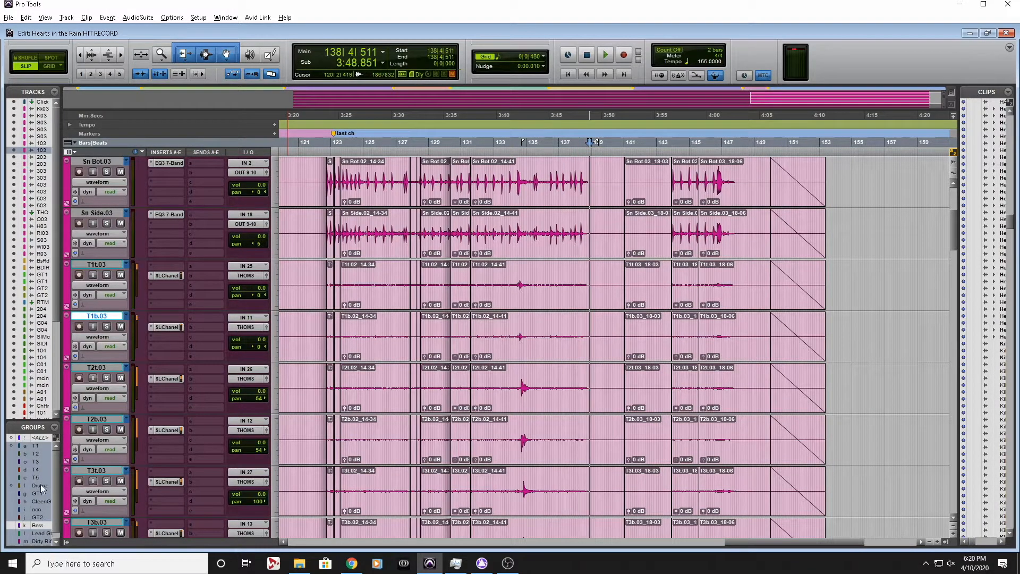
{"action": "scroll", "coordinate": [29, 481], "scroll_direction": "down", "scroll_amount": 1}
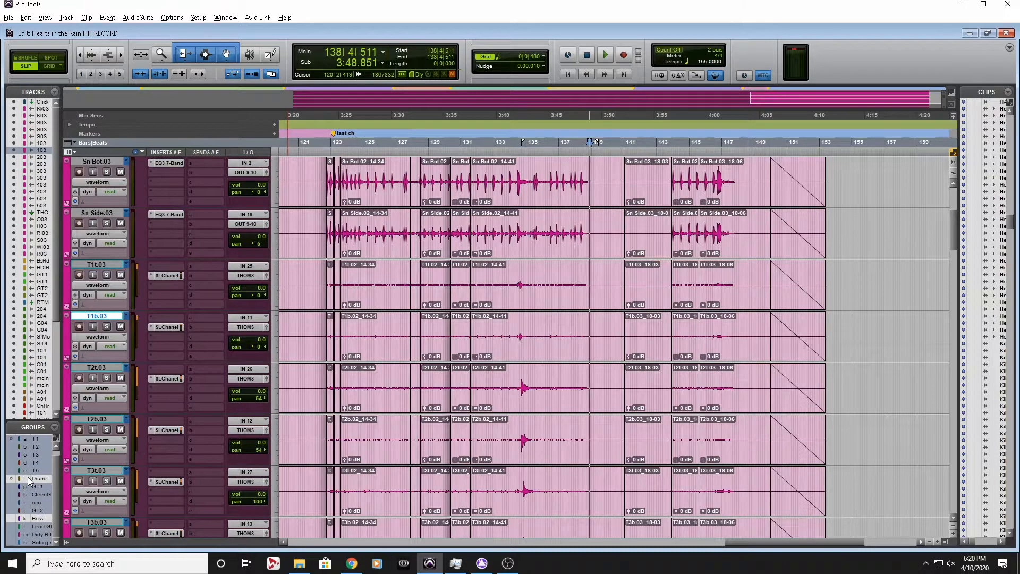
Select the bleed-only stretch from 135|4 to about bar 139 on the T1t and T1b tracks, and clear the selection
{"action": "left_click_drag", "start_coordinate": [541, 276], "coordinate": [603, 277]}
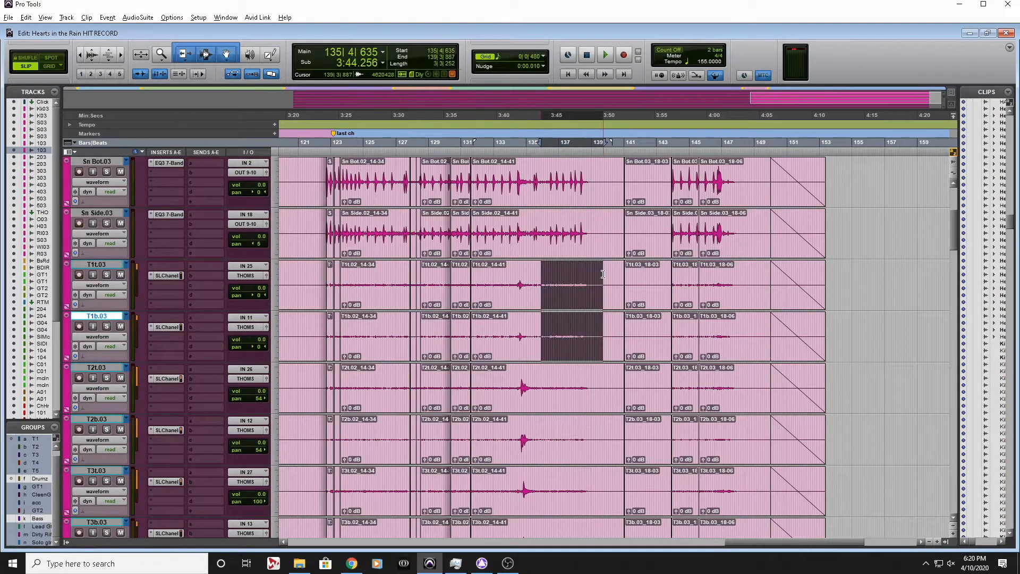
{"action": "left_click", "coordinate": [603, 277]}
{"action": "left_click", "coordinate": [540, 277]}
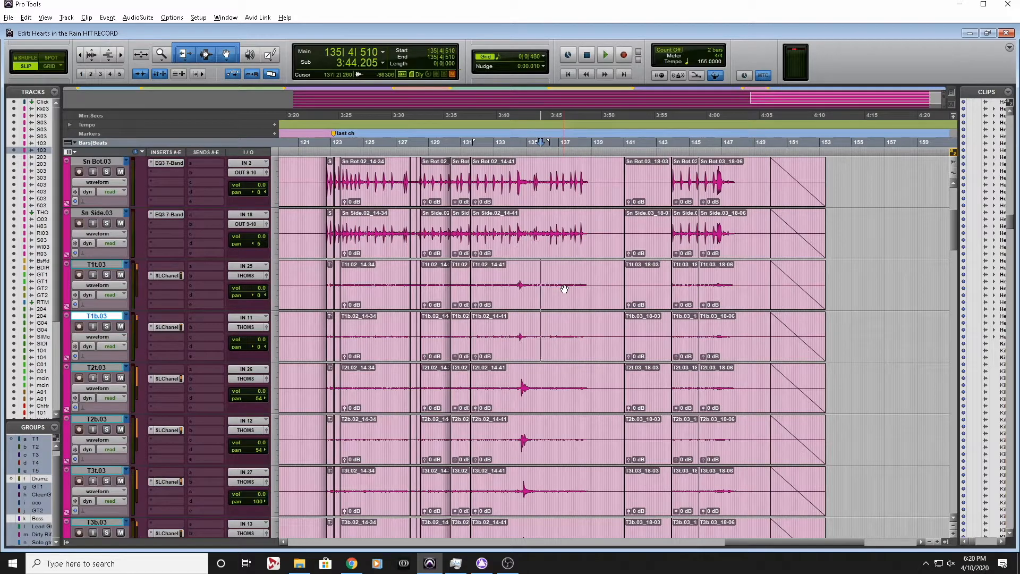
{"action": "left_click", "coordinate": [563, 281]}
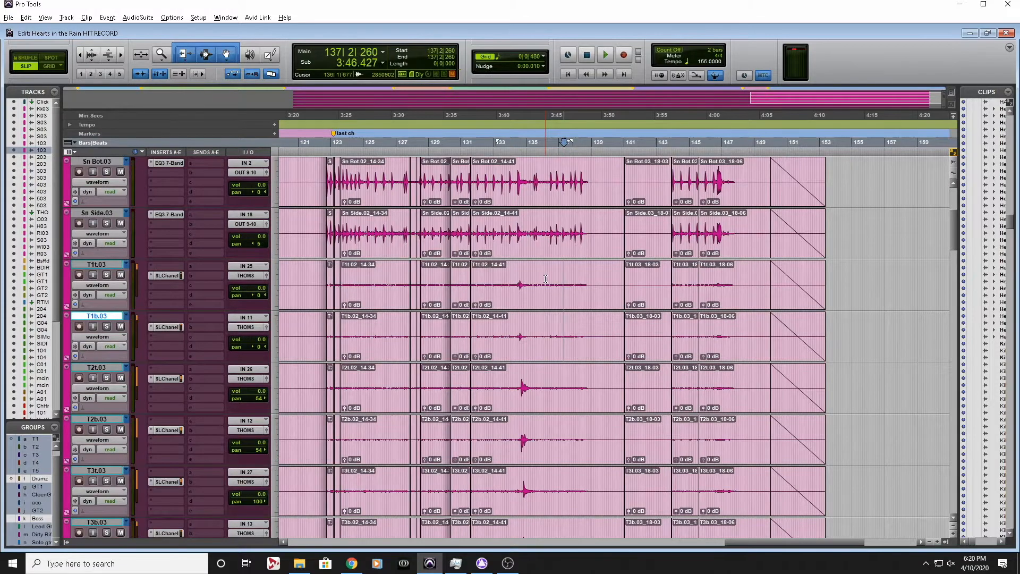
Inspect the tom hits around bar 134 on the paired T1 and T2 tracks, selecting across each hit
{"action": "left_click", "coordinate": [545, 278]}
{"action": "key", "text": "ctrl+bracketright"}
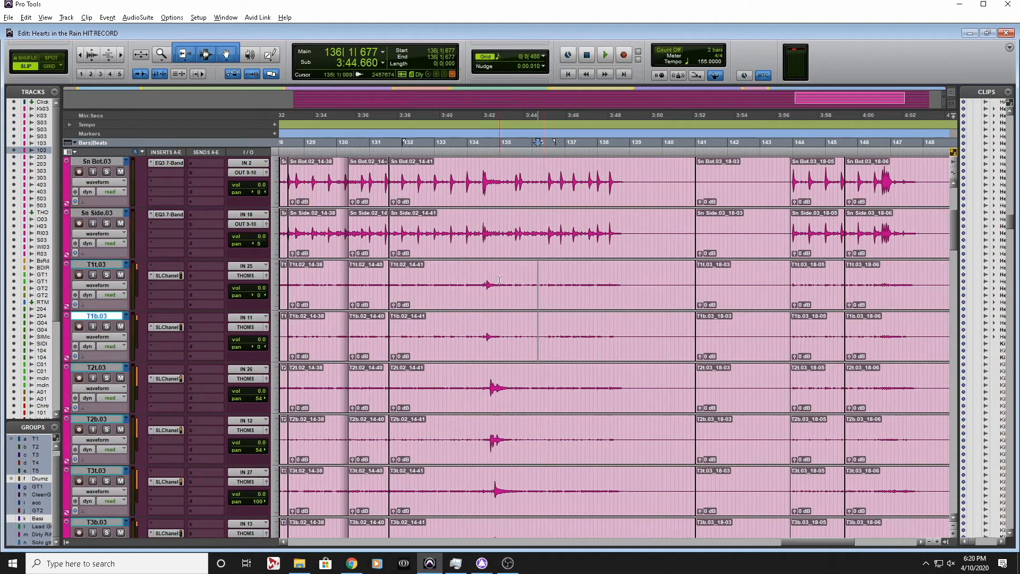
{"action": "left_click", "coordinate": [499, 280]}
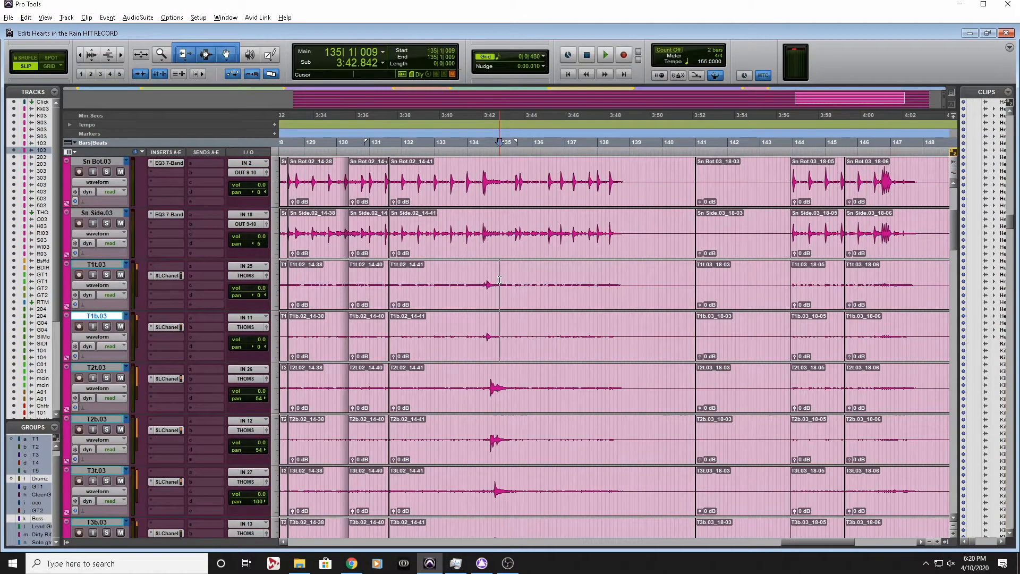
{"action": "key", "text": "ctrl+bracketleft"}
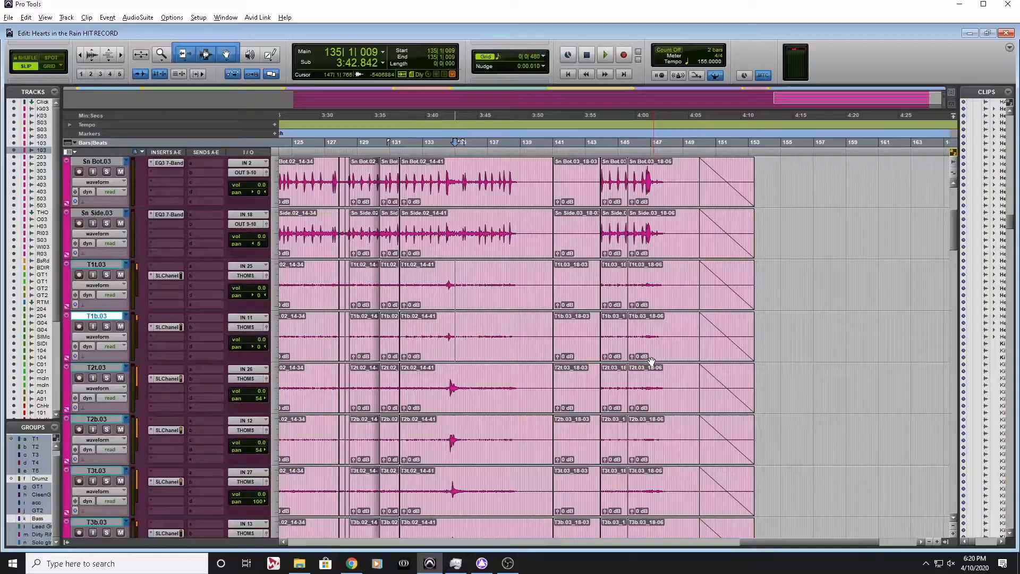
{"action": "left_click_drag", "start_coordinate": [445, 281], "coordinate": [455, 340]}
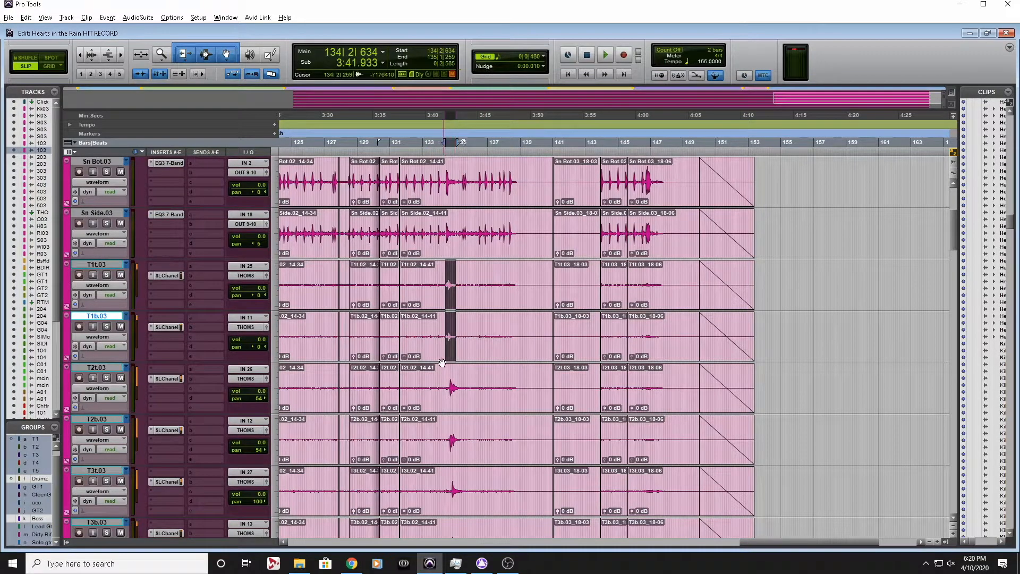
{"action": "left_click_drag", "start_coordinate": [449, 385], "coordinate": [458, 425]}
{"action": "left_click", "coordinate": [462, 387]}
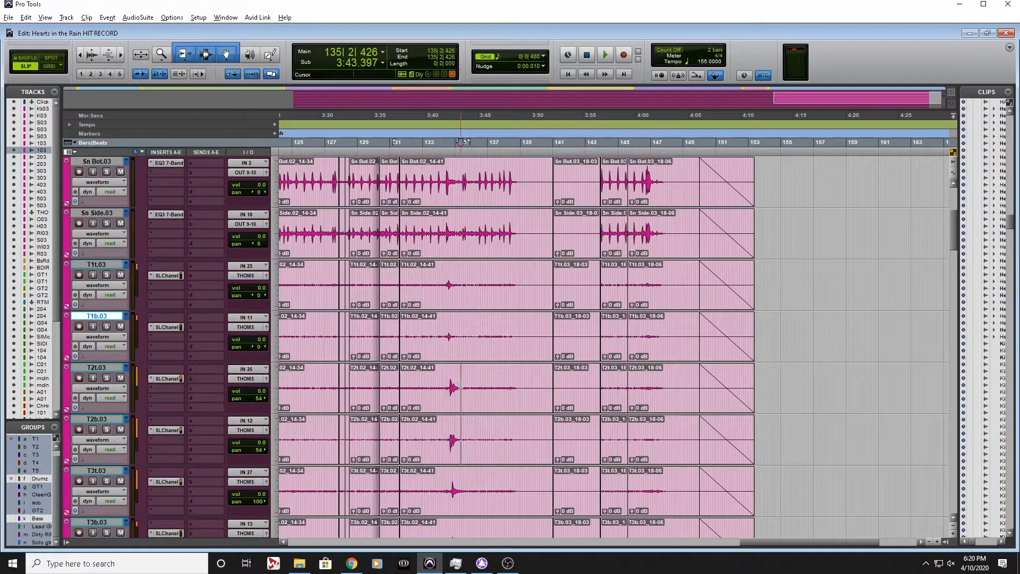
{"action": "left_click", "coordinate": [450, 279]}
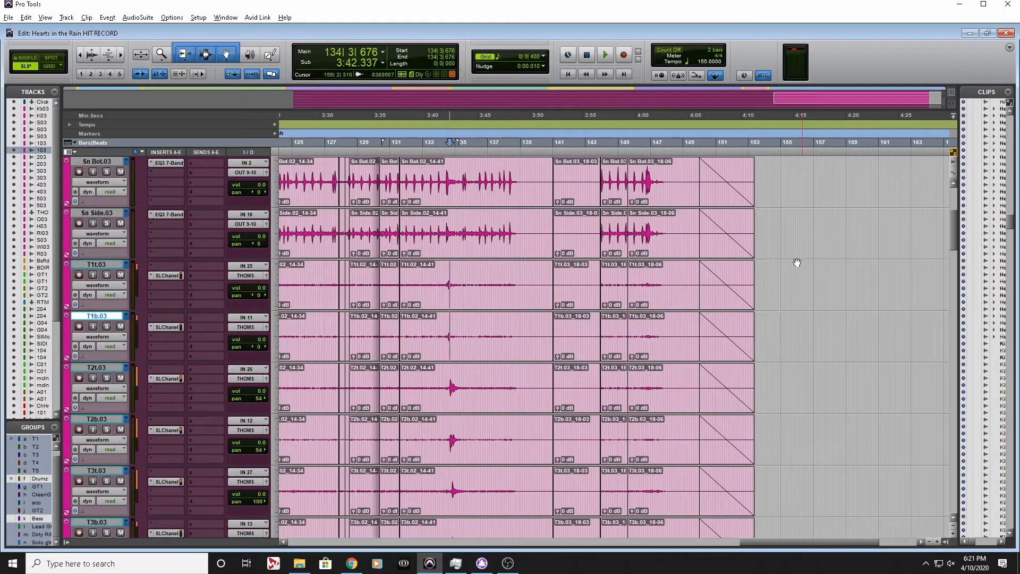
Enlarge the audio waveform display two steps and place the edit cursor just after the final drum passage near 147|3
{"action": "left_click", "coordinate": [775, 269]}
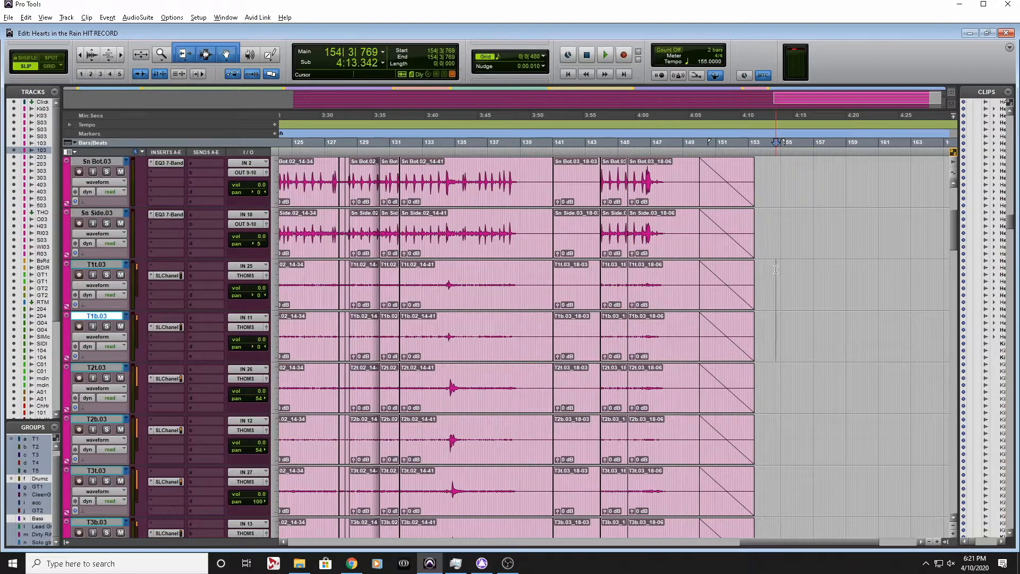
{"action": "key", "text": "ctrl+alt+bracketright"}
{"action": "key", "text": "ctrl+alt+bracketright"}
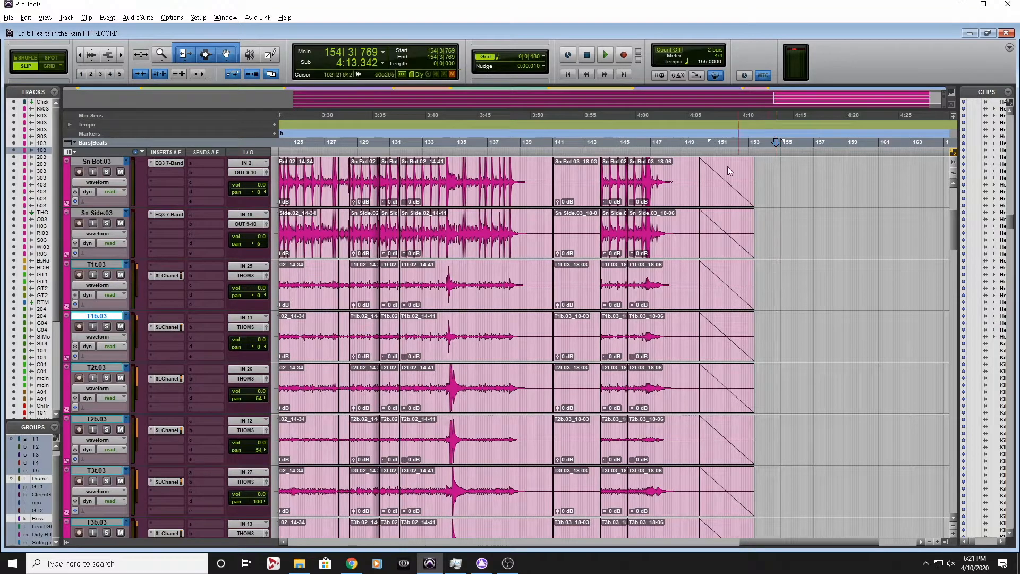
{"action": "left_click", "coordinate": [659, 143]}
{"action": "key", "text": "ctrl+bracketright"}
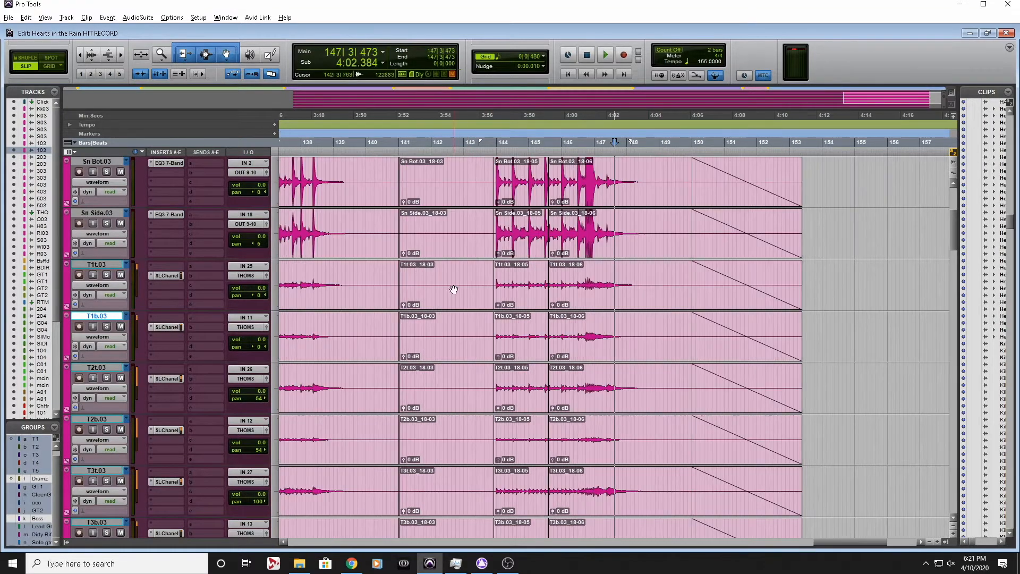
Solo all ten tom tracks, from T1t.03 and T1b.03 through T5t.03 and T5b.03
{"action": "left_click", "coordinate": [107, 276]}
{"action": "left_click", "coordinate": [107, 327]}
{"action": "left_click", "coordinate": [107, 377]}
{"action": "left_click", "coordinate": [106, 429]}
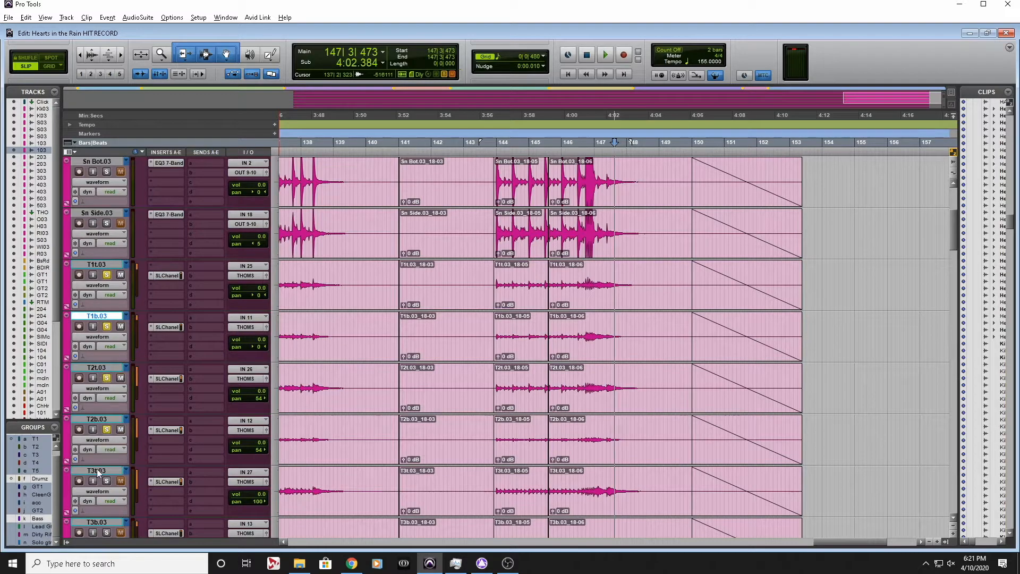
{"action": "left_click", "coordinate": [107, 480]}
{"action": "scroll", "coordinate": [105, 486], "scroll_direction": "down", "scroll_amount": 6}
{"action": "left_click", "coordinate": [107, 274]}
{"action": "left_click", "coordinate": [107, 326]}
{"action": "left_click", "coordinate": [107, 378]}
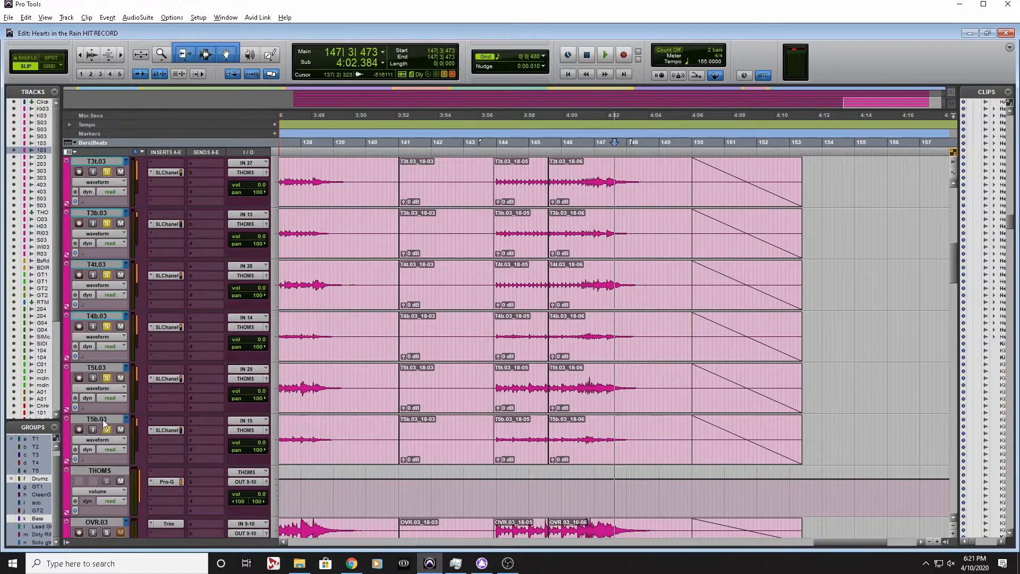
{"action": "left_click", "coordinate": [107, 429]}
Review the SSLChannel plug-in settings on the T4t.03 track and close its window
{"action": "scroll", "coordinate": [110, 424], "scroll_direction": "down", "scroll_amount": 1}
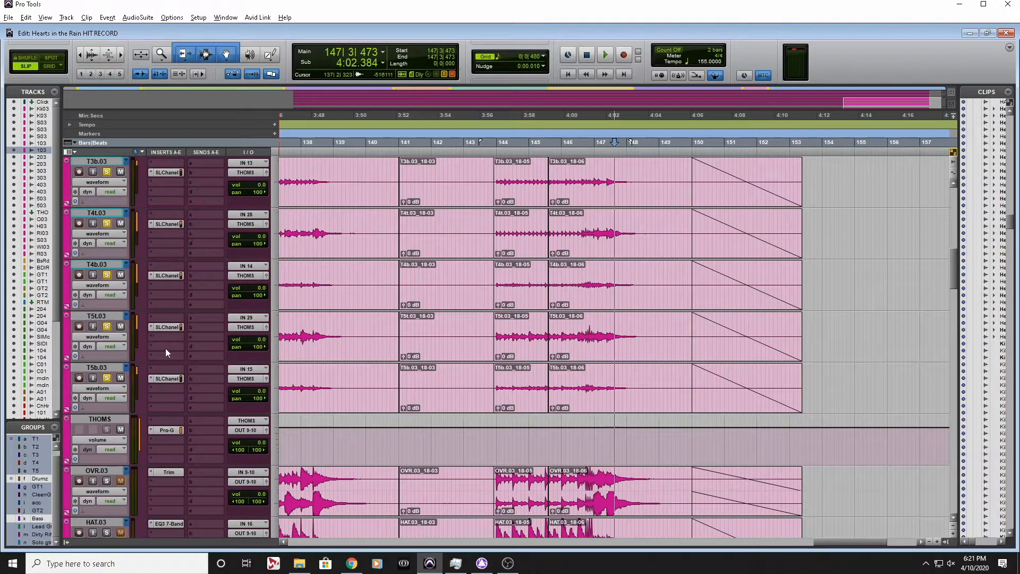
{"action": "scroll", "coordinate": [170, 250], "scroll_direction": "up", "scroll_amount": 1}
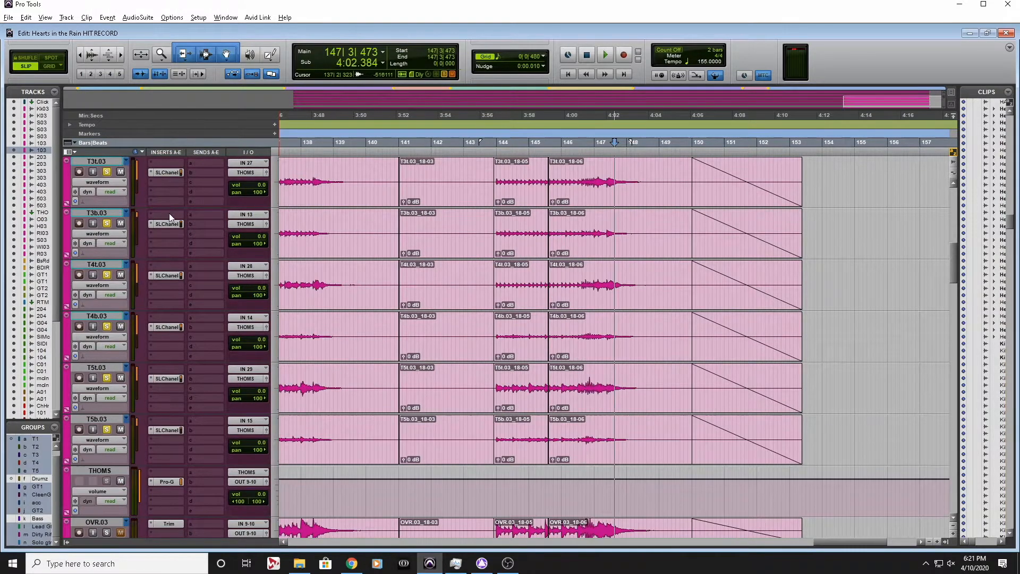
{"action": "left_click", "coordinate": [163, 277]}
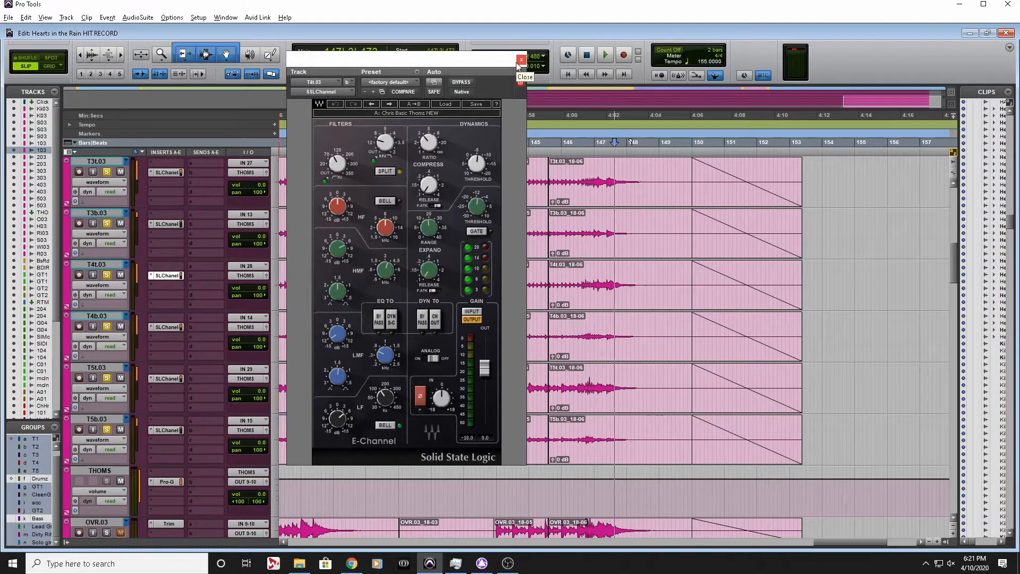
{"action": "left_click", "coordinate": [521, 60]}
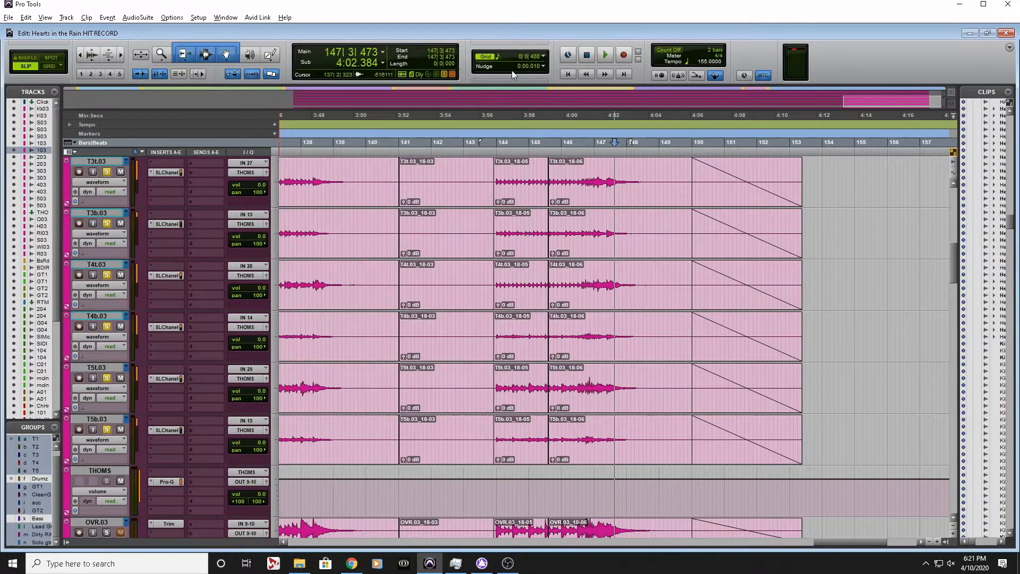
Bypass the FabFilter Pro-G gate on the THOMS track and close its window
{"action": "left_click", "coordinate": [171, 480]}
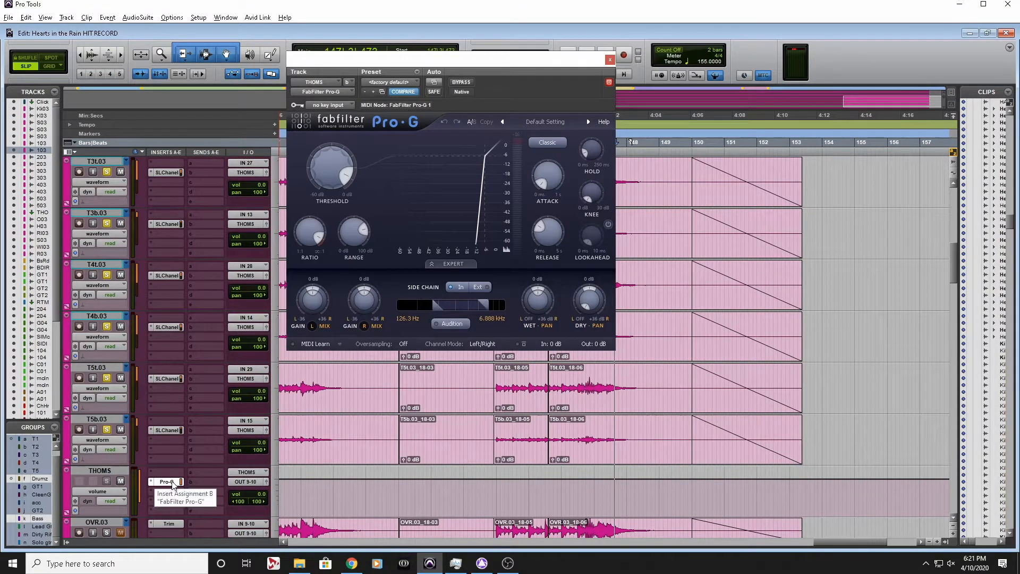
{"action": "left_click", "coordinate": [170, 481], "text": "ctrl"}
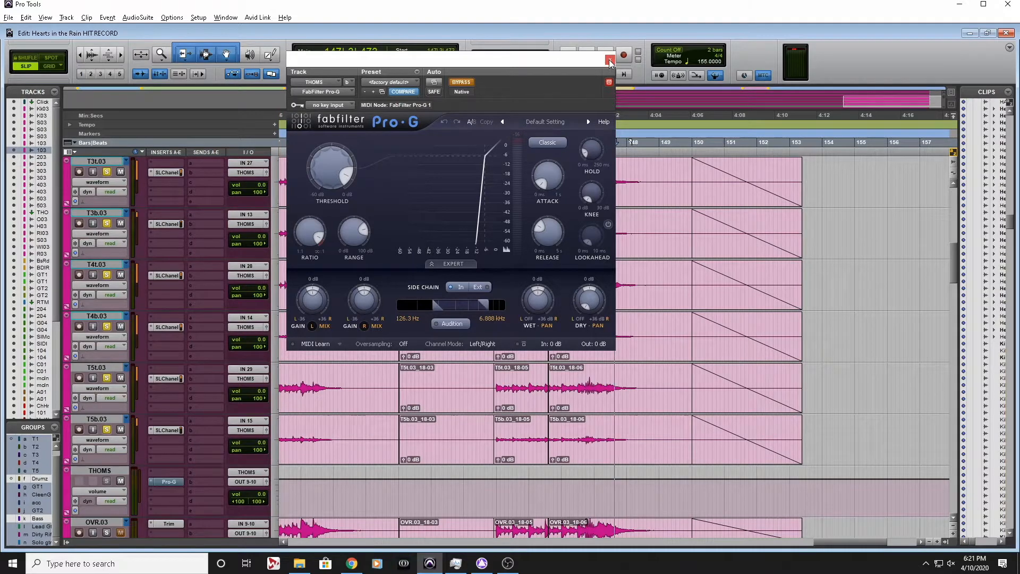
{"action": "left_click", "coordinate": [610, 60]}
Play the soloed toms from just before bar 144 through the final drum passage, and stop playback
{"action": "left_click", "coordinate": [542, 143]}
{"action": "scroll", "coordinate": [589, 265], "scroll_direction": "up", "scroll_amount": 3}
{"action": "scroll", "coordinate": [589, 265], "scroll_direction": "up", "scroll_amount": 3}
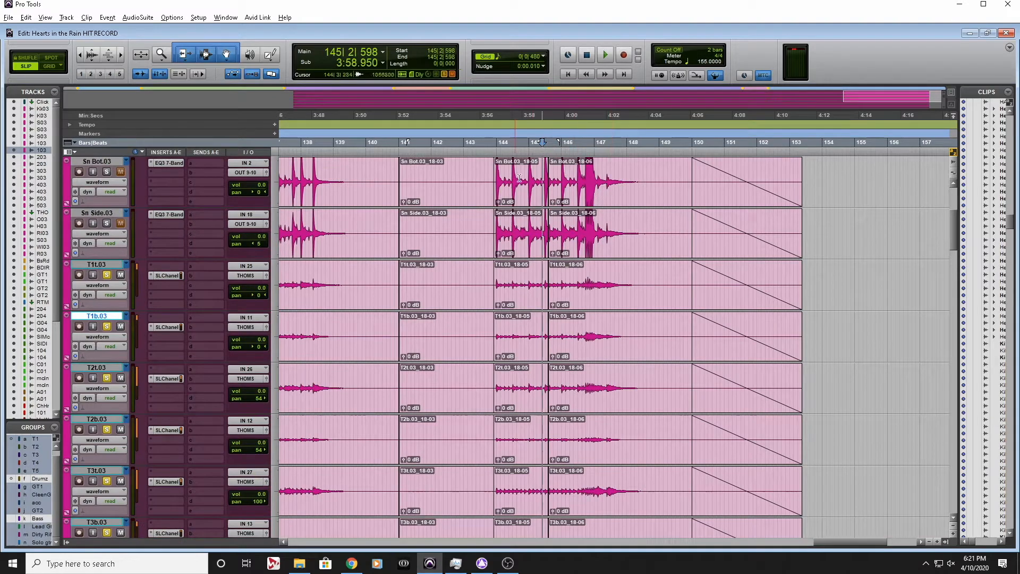
{"action": "scroll", "coordinate": [505, 297], "scroll_direction": "down", "scroll_amount": 2}
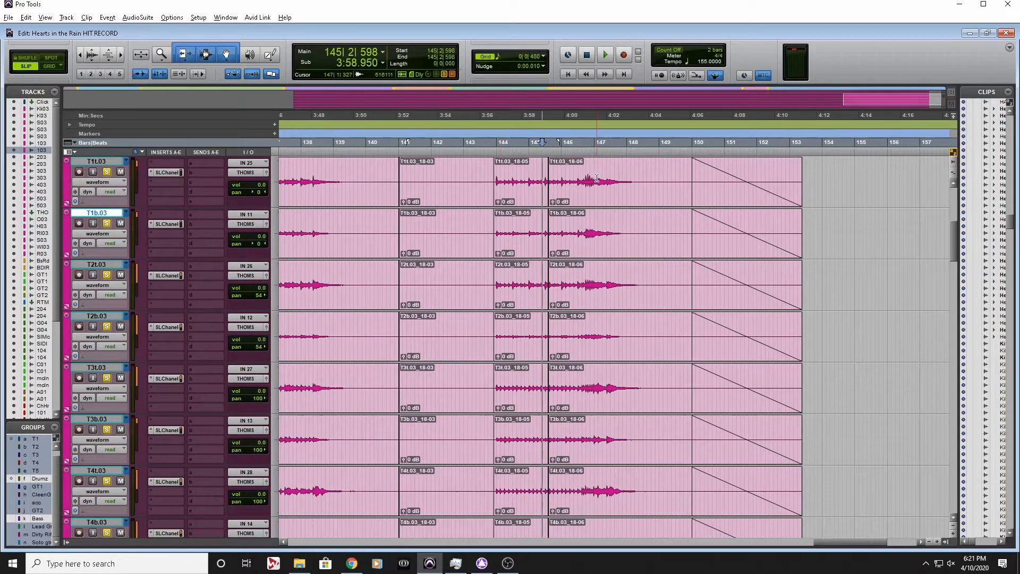
{"action": "left_click", "coordinate": [494, 143]}
{"action": "key", "text": "space"}
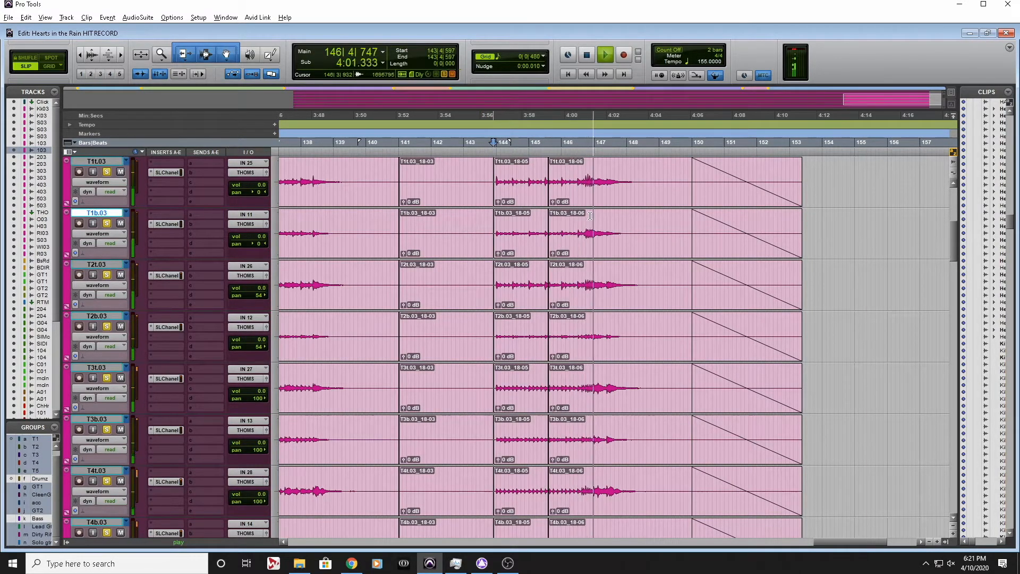
{"action": "scroll", "coordinate": [563, 317], "scroll_direction": "up", "scroll_amount": 1}
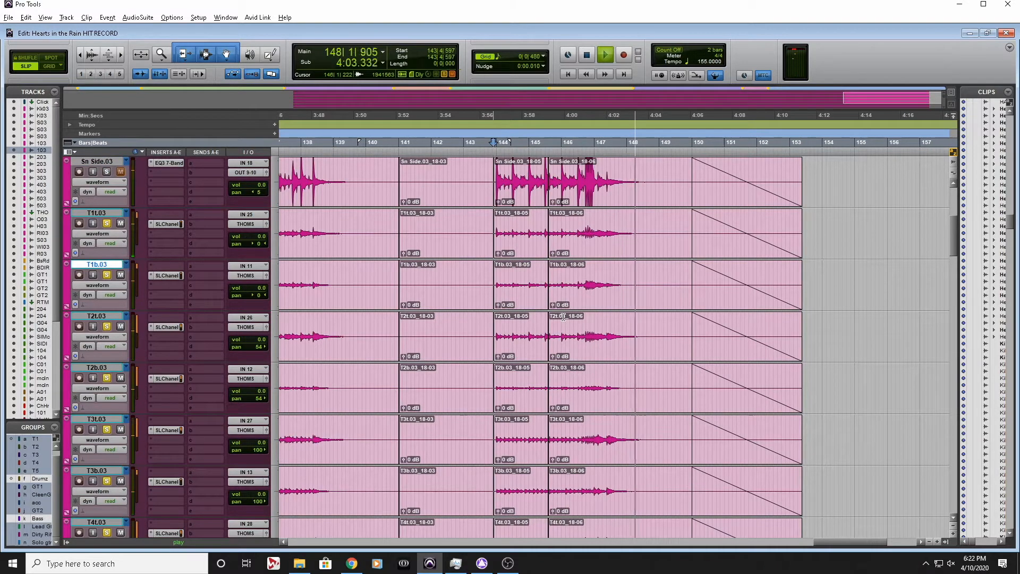
{"action": "key", "text": "space"}
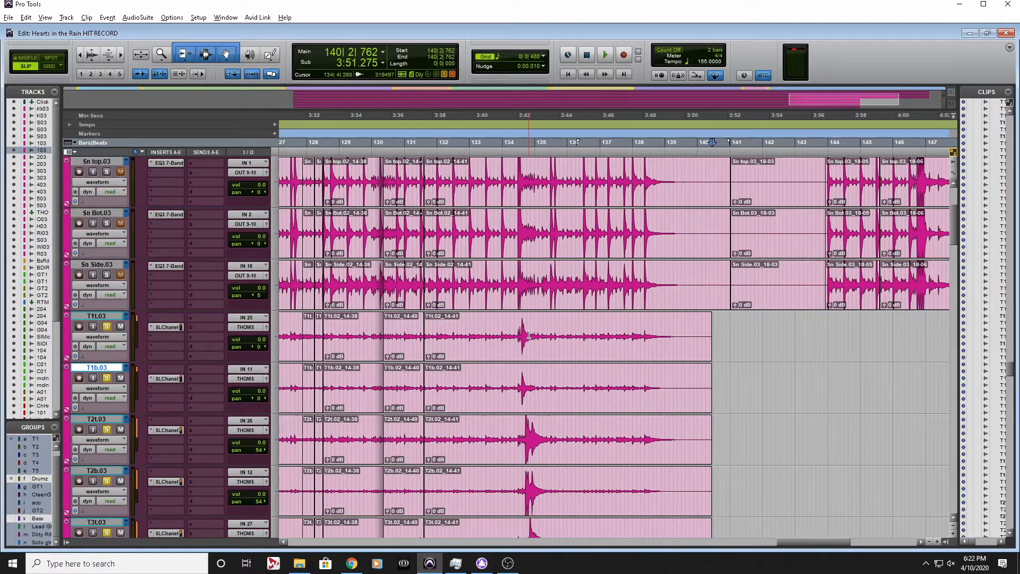
Inspect the T1 and T2 tom hits around bar 134 up close, placing the edit cursor in the T1 hit's decay
{"action": "left_click", "coordinate": [528, 335]}
{"action": "key", "text": "t"}
{"action": "key", "text": "t"}
{"action": "scroll", "coordinate": [585, 347], "scroll_direction": "right", "scroll_amount": 3}
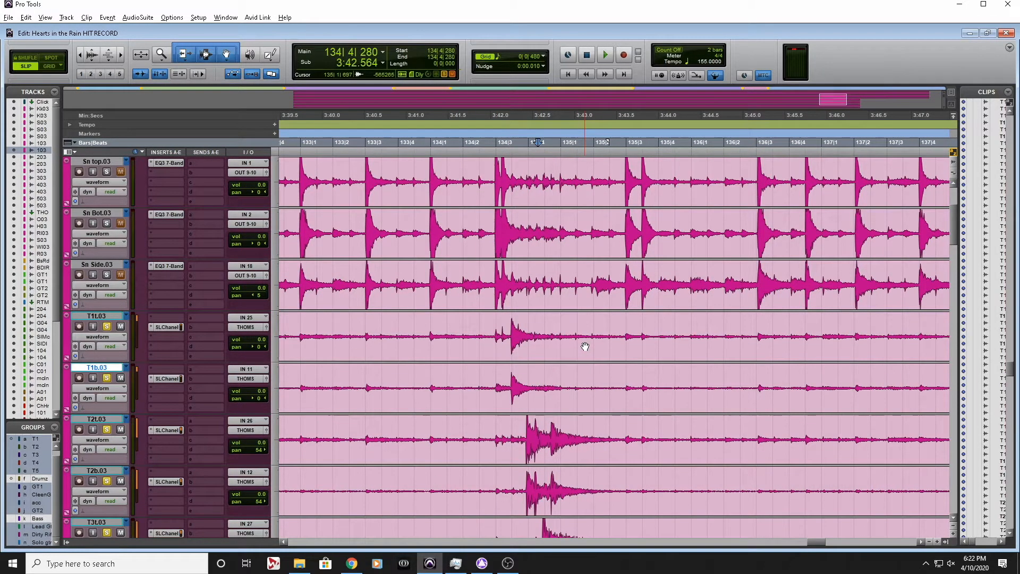
{"action": "left_click", "coordinate": [529, 334]}
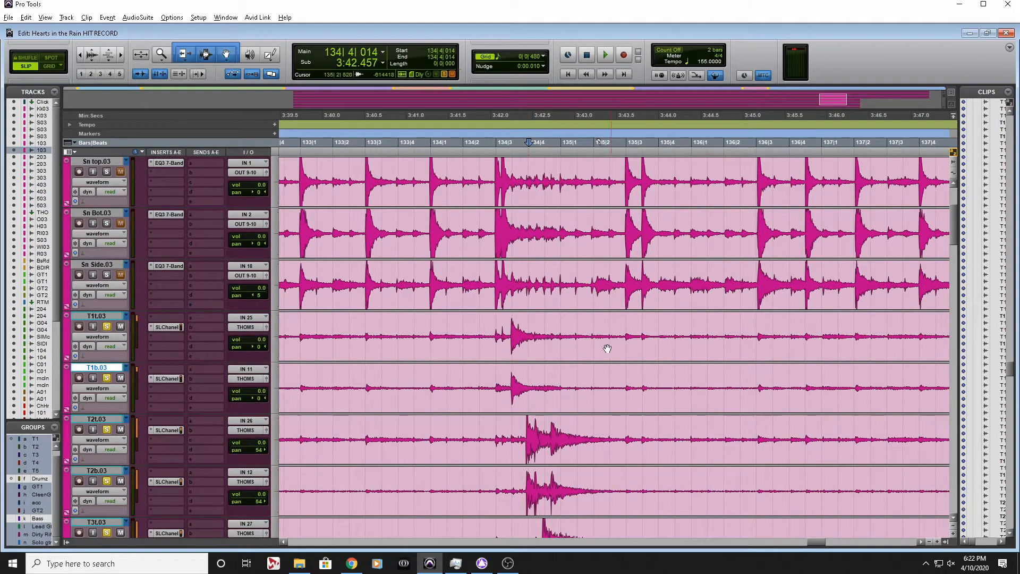
{"action": "scroll", "coordinate": [586, 348], "scroll_direction": "down", "scroll_amount": 1}
{"action": "scroll", "coordinate": [586, 351], "scroll_direction": "right", "scroll_amount": 5}
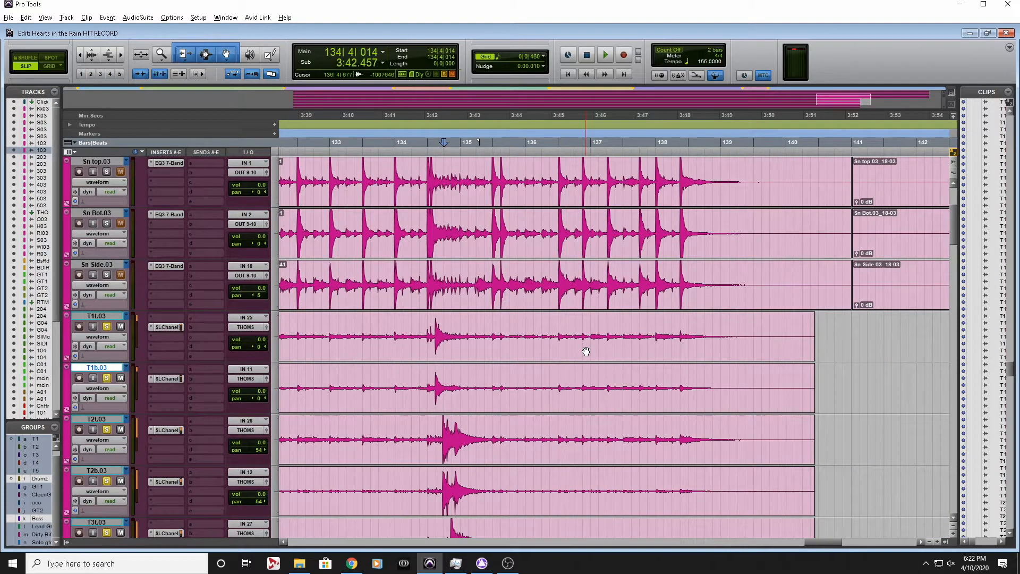
Trim the end of the T1t and T1b clips to 134|3|888, in the tom hit's decay just before the T2 hit
{"action": "scroll", "coordinate": [586, 351], "scroll_direction": "left", "scroll_amount": 3}
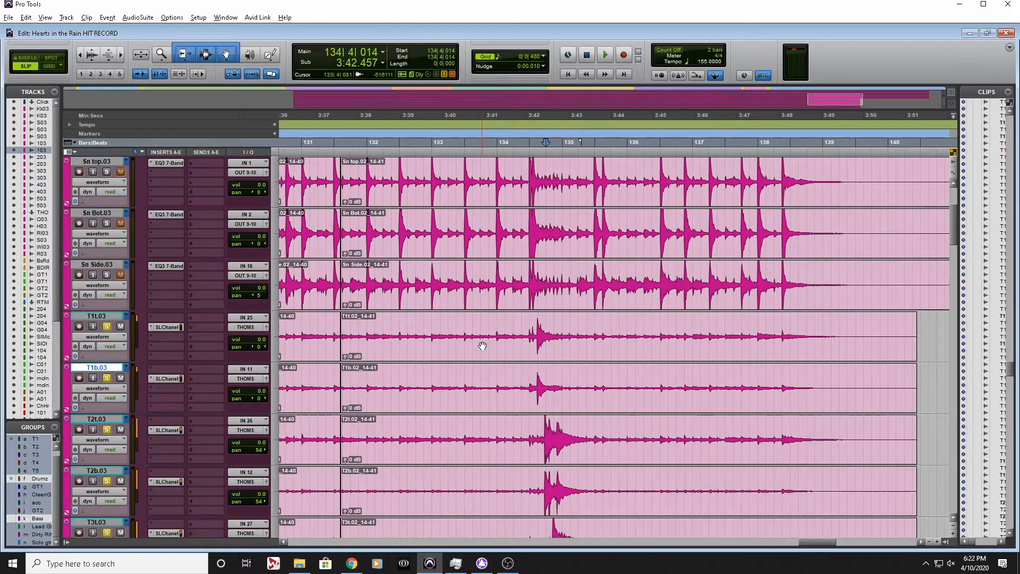
{"action": "left_click_drag", "start_coordinate": [558, 340], "coordinate": [858, 396]}
{"action": "left_click", "coordinate": [536, 325]}
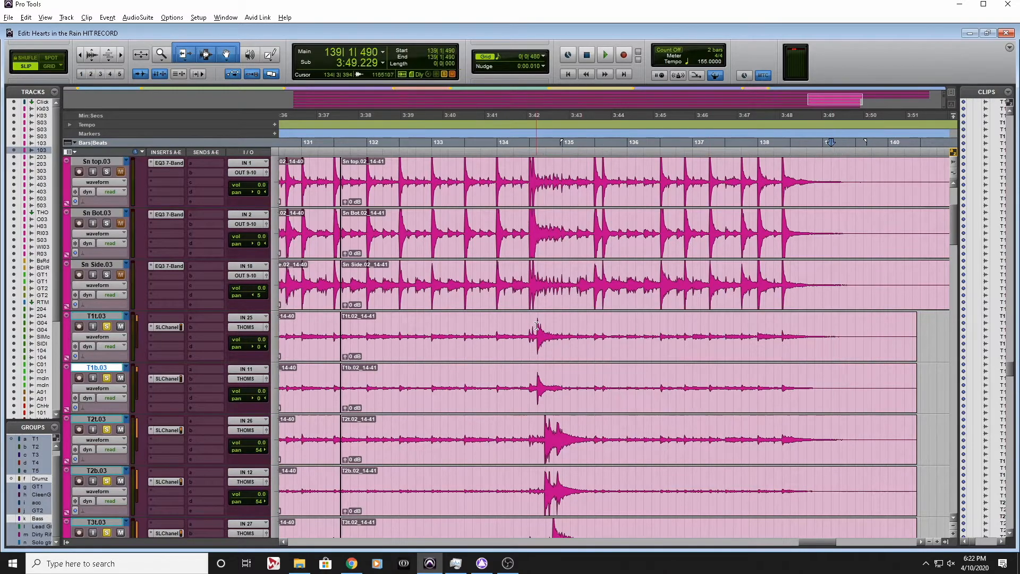
{"action": "left_click_drag", "start_coordinate": [536, 325], "coordinate": [574, 325]}
{"action": "left_click", "coordinate": [598, 325]}
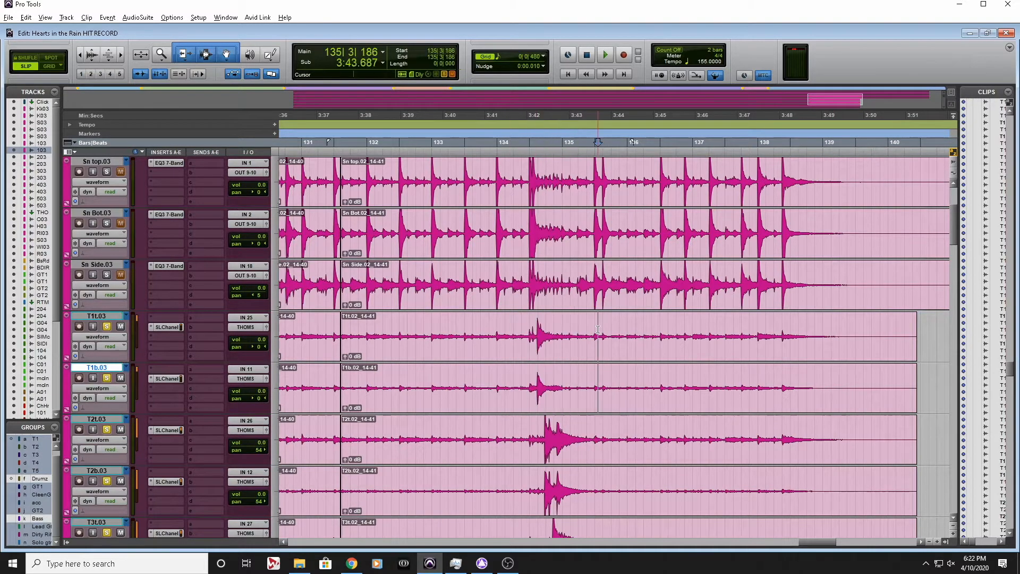
{"action": "left_click", "coordinate": [556, 328]}
{"action": "key", "text": "t"}
{"action": "key", "text": "t"}
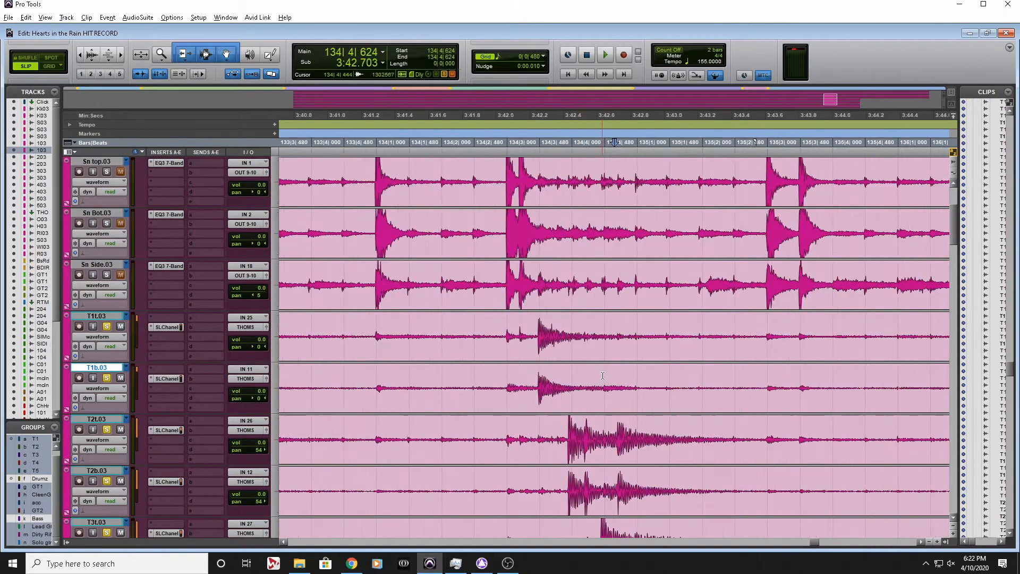
{"action": "left_click", "coordinate": [566, 333]}
{"action": "key", "text": "s"}
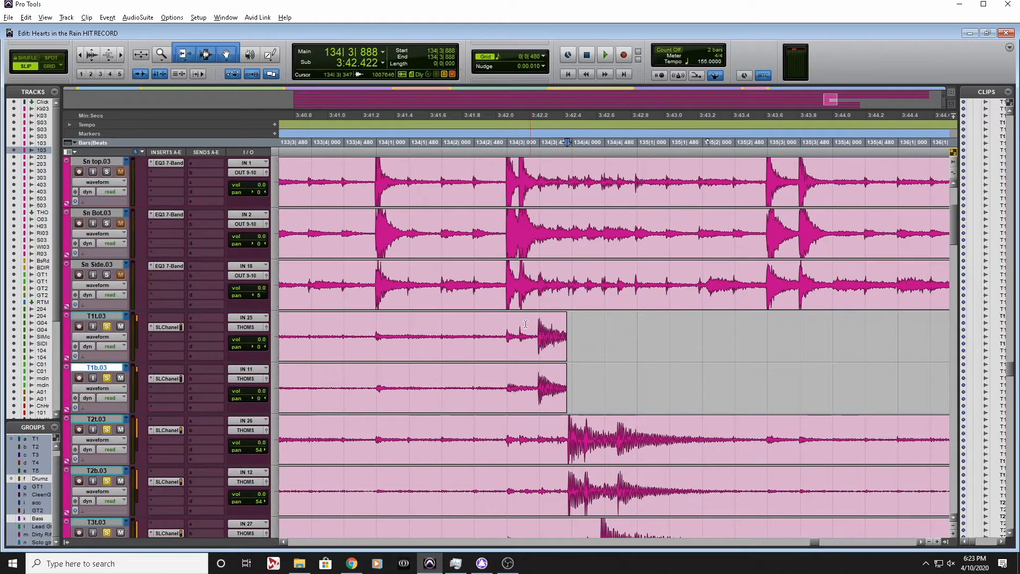
Play the toms across the trimmed T1 ending, first from 134|2|861 and again from 133|4|895
{"action": "left_click", "coordinate": [500, 321]}
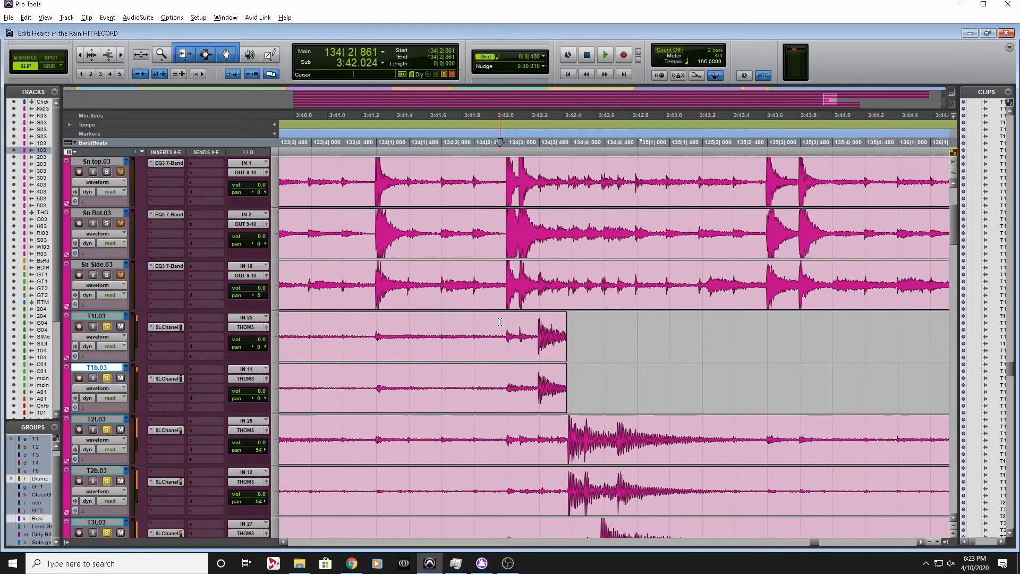
{"action": "key", "text": "space"}
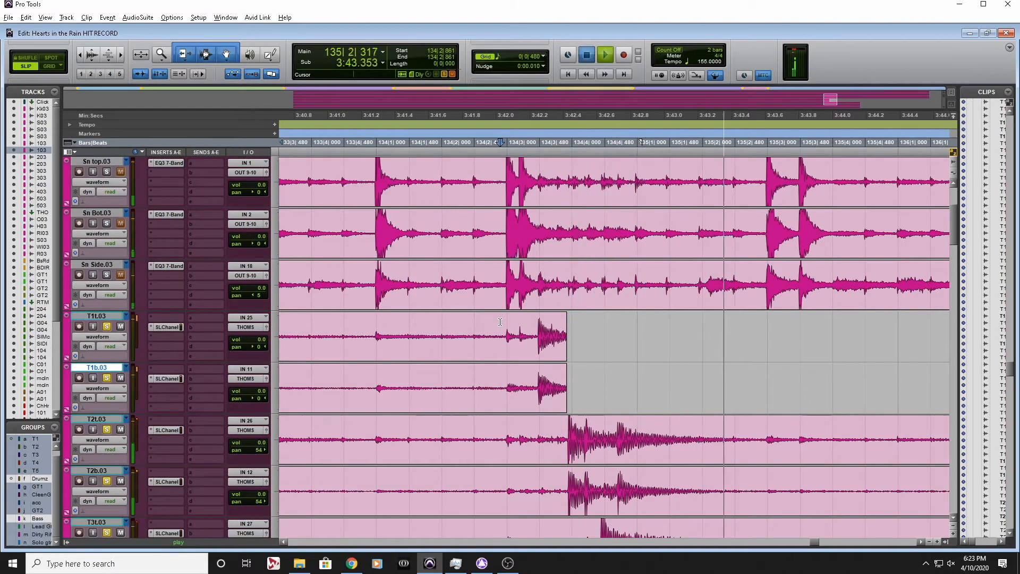
{"action": "key", "text": "space"}
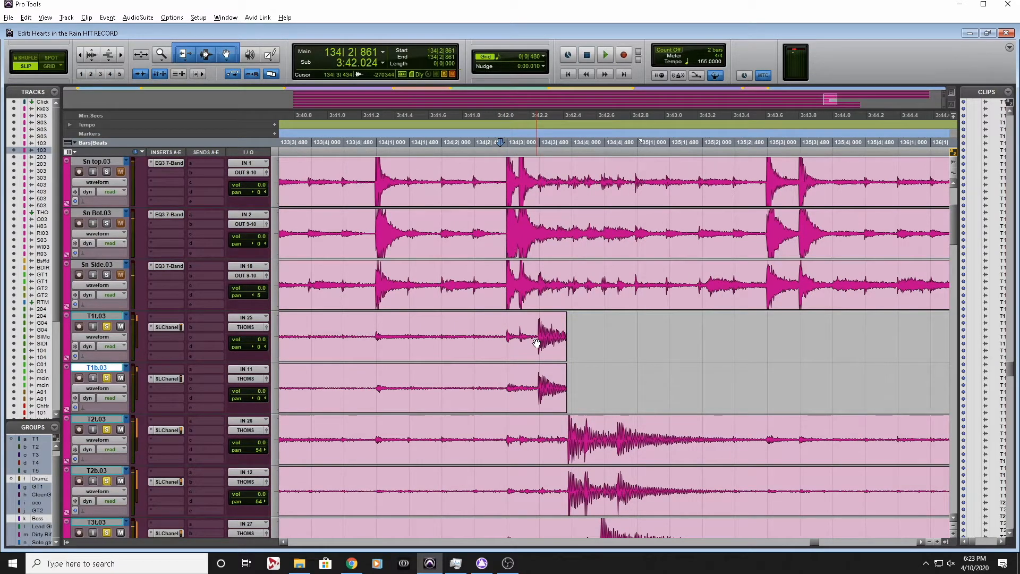
{"action": "left_click", "coordinate": [372, 324]}
{"action": "key", "text": "space"}
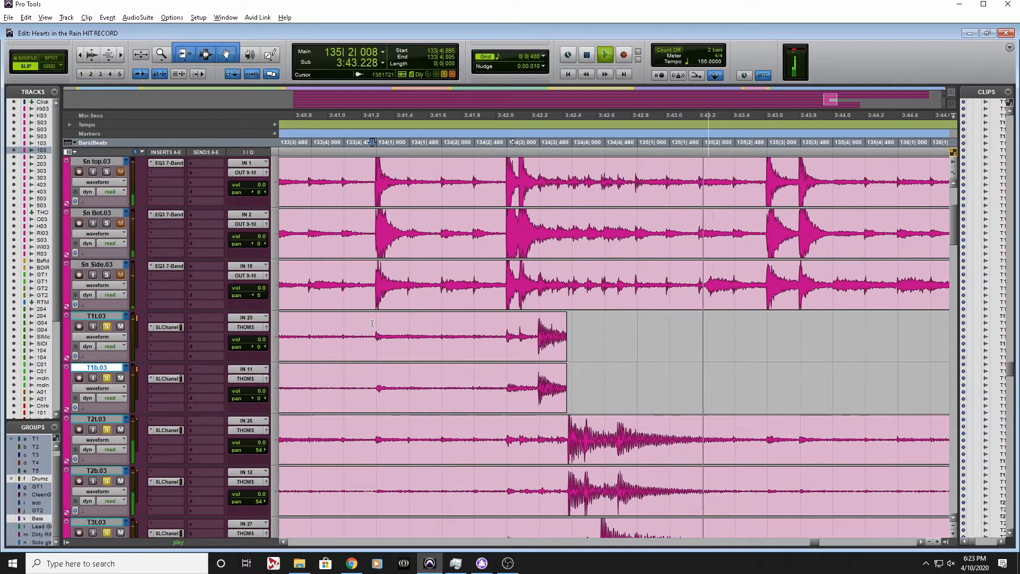
{"action": "key", "text": "space"}
Add a fade-out to the T1t and T1b clips from 134|3|625 to the clip end
{"action": "left_click", "coordinate": [590, 320]}
{"action": "key", "text": "ctrl+]"}
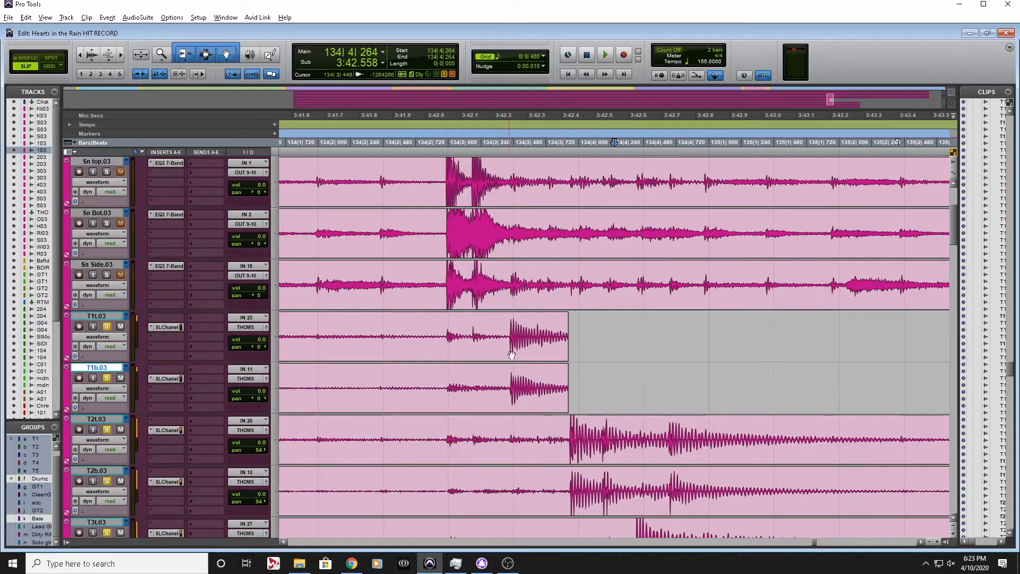
{"action": "left_click_drag", "start_coordinate": [583, 350], "coordinate": [533, 356]}
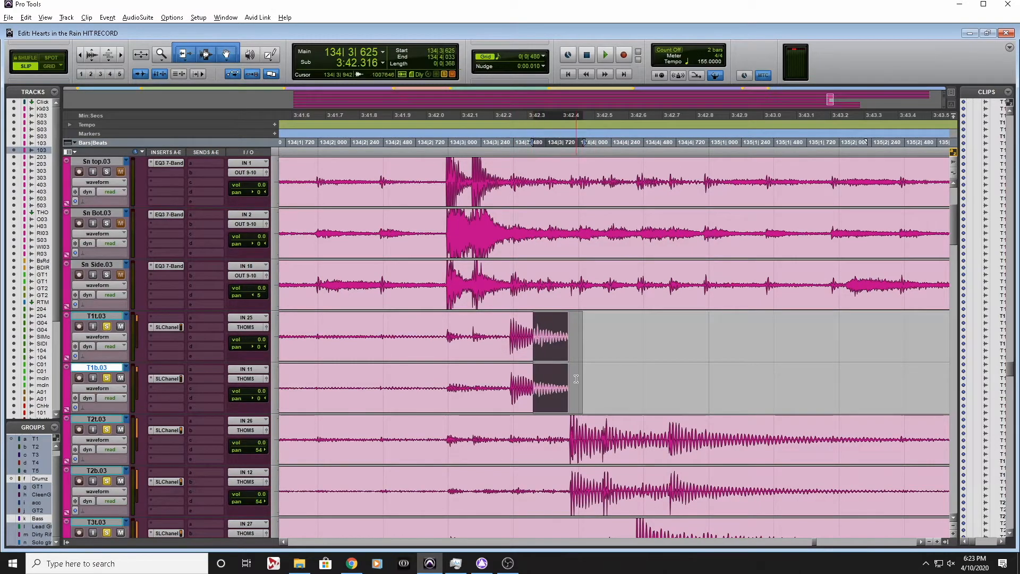
{"action": "key", "text": "f"}
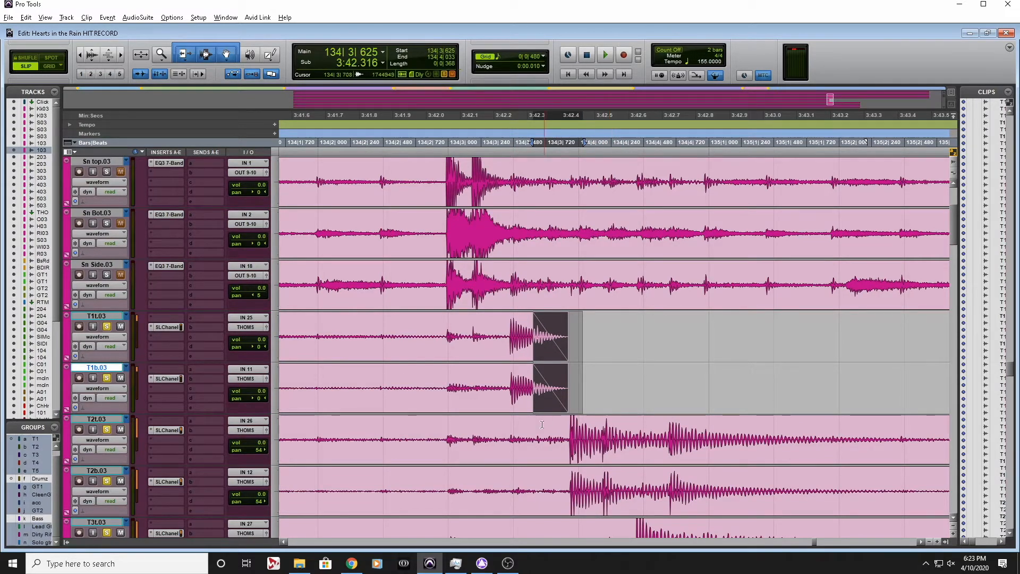
Trim the end of the T2t and T2b clips to 134|4|945 and fade them out from 134|4|726
{"action": "scroll", "coordinate": [654, 449], "scroll_direction": "right", "scroll_amount": 1}
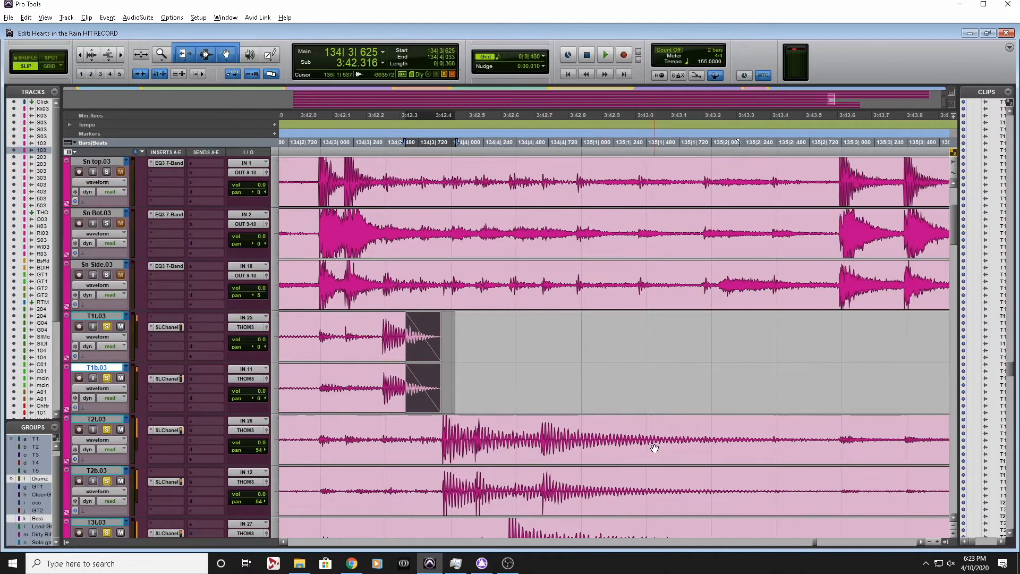
{"action": "scroll", "coordinate": [653, 441], "scroll_direction": "down", "scroll_amount": 2}
{"action": "left_click", "coordinate": [604, 371]}
{"action": "scroll", "coordinate": [691, 403], "scroll_direction": "right", "scroll_amount": 2}
{"action": "scroll", "coordinate": [738, 422], "scroll_direction": "left", "scroll_amount": 3}
{"action": "scroll", "coordinate": [738, 422], "scroll_direction": "right", "scroll_amount": 4}
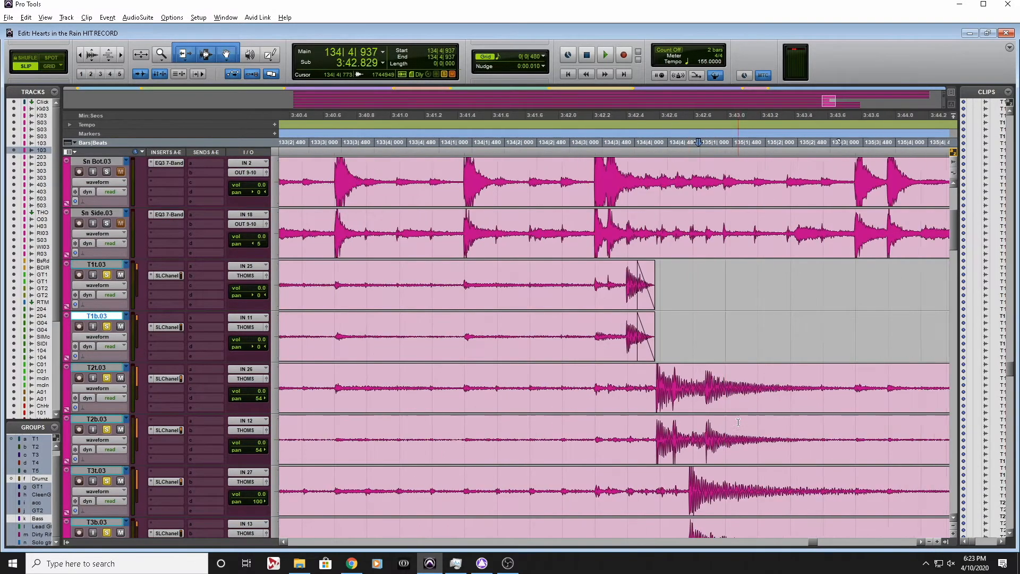
{"action": "scroll", "coordinate": [737, 422], "scroll_direction": "left", "scroll_amount": 3}
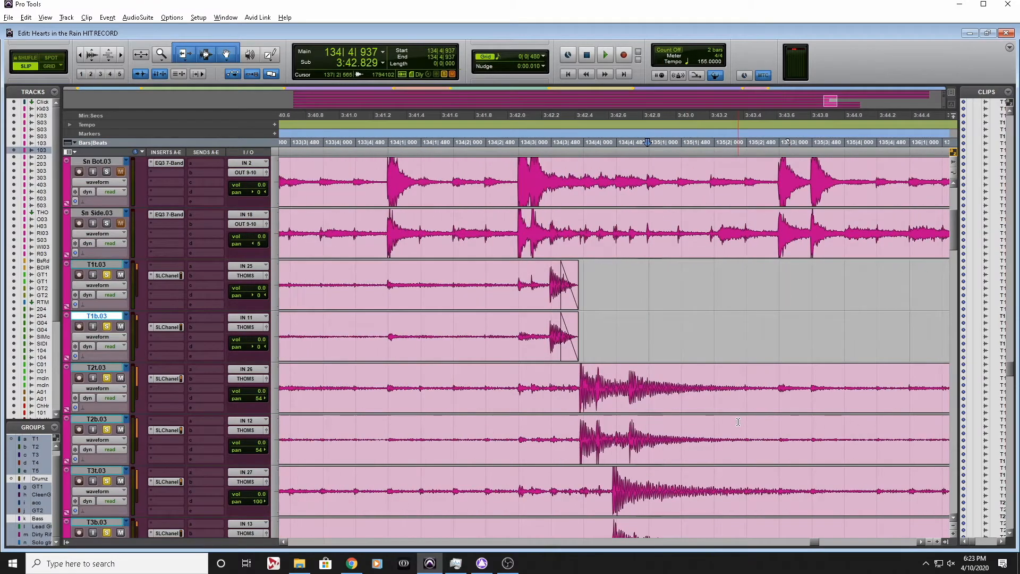
{"action": "left_click", "coordinate": [520, 232]}
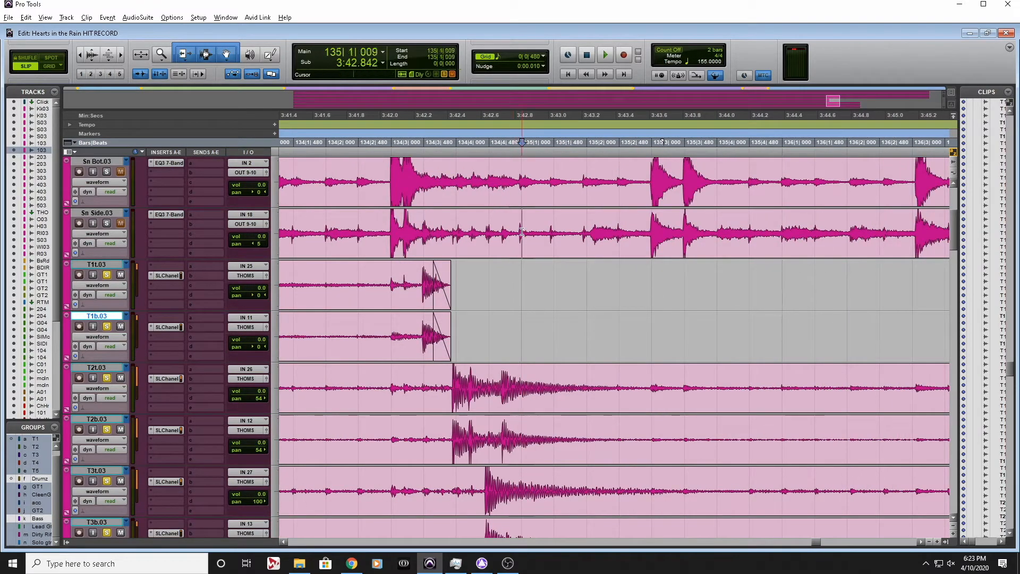
{"action": "key", "text": "t"}
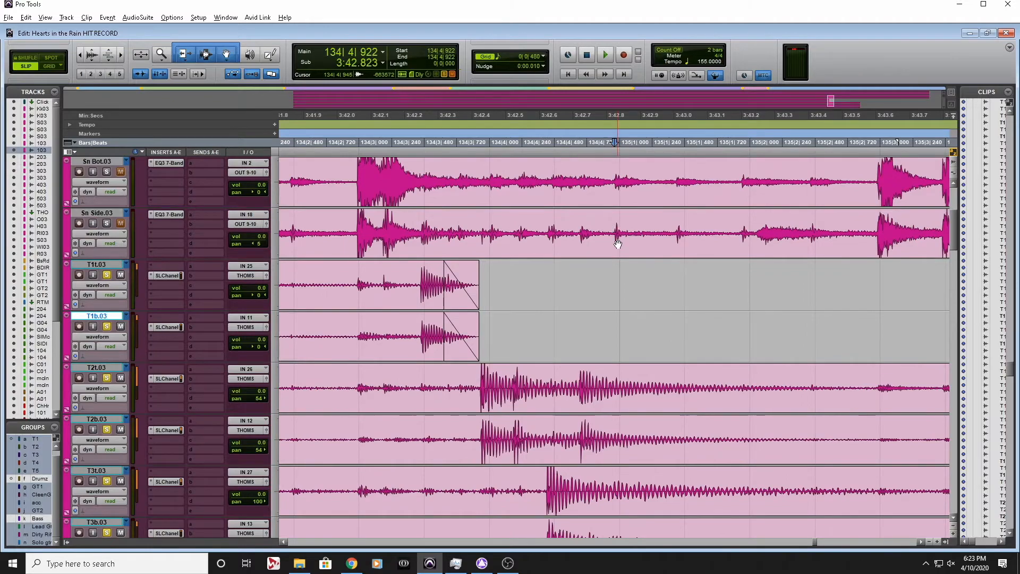
{"action": "scroll", "coordinate": [616, 235], "scroll_direction": "up", "scroll_amount": 2}
{"action": "scroll", "coordinate": [618, 243], "scroll_direction": "down", "scroll_amount": 5}
{"action": "scroll", "coordinate": [618, 244], "scroll_direction": "up", "scroll_amount": 3}
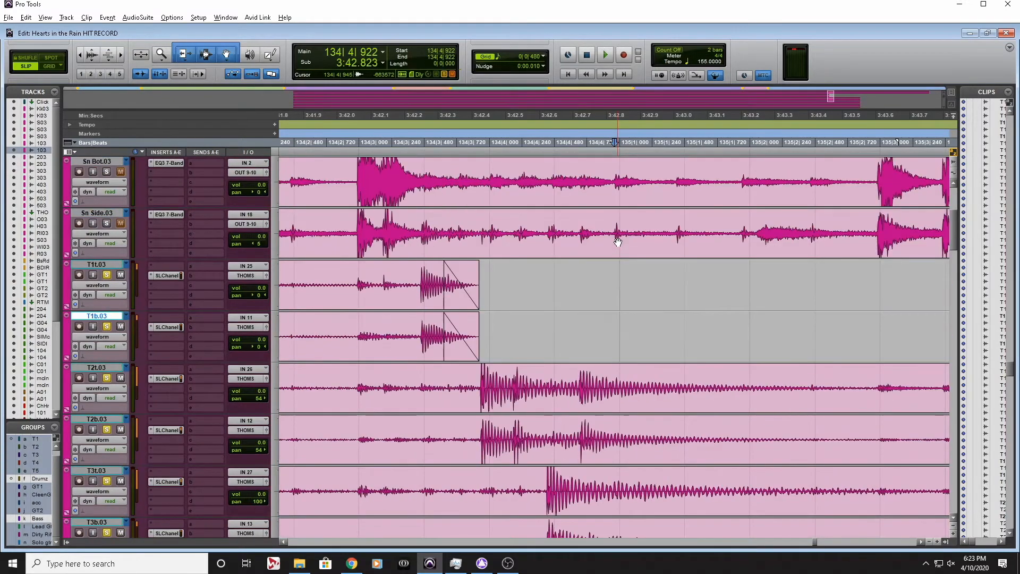
{"action": "left_click", "coordinate": [617, 380]}
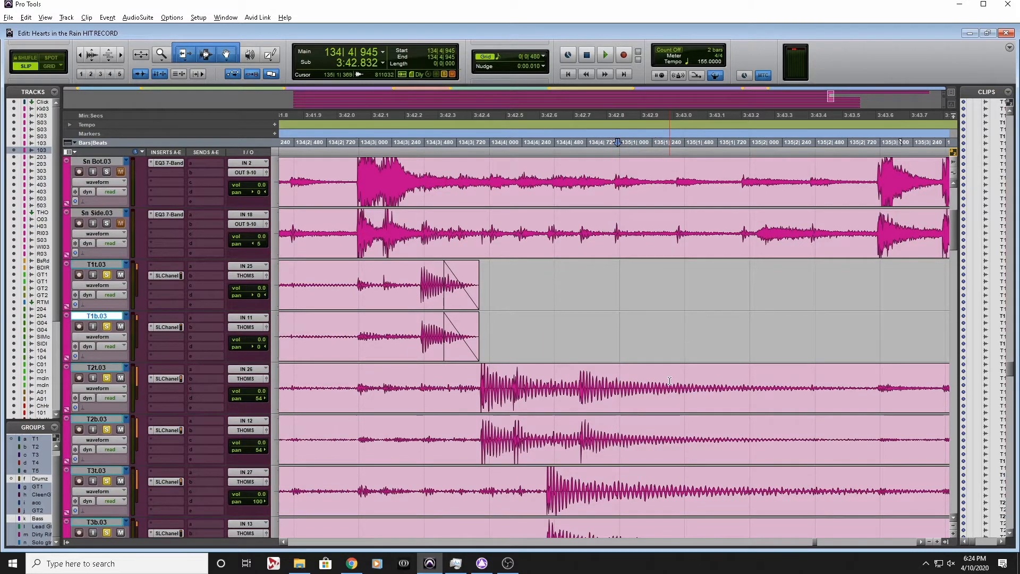
{"action": "key", "text": "s"}
{"action": "left_click_drag", "start_coordinate": [644, 380], "coordinate": [588, 427]}
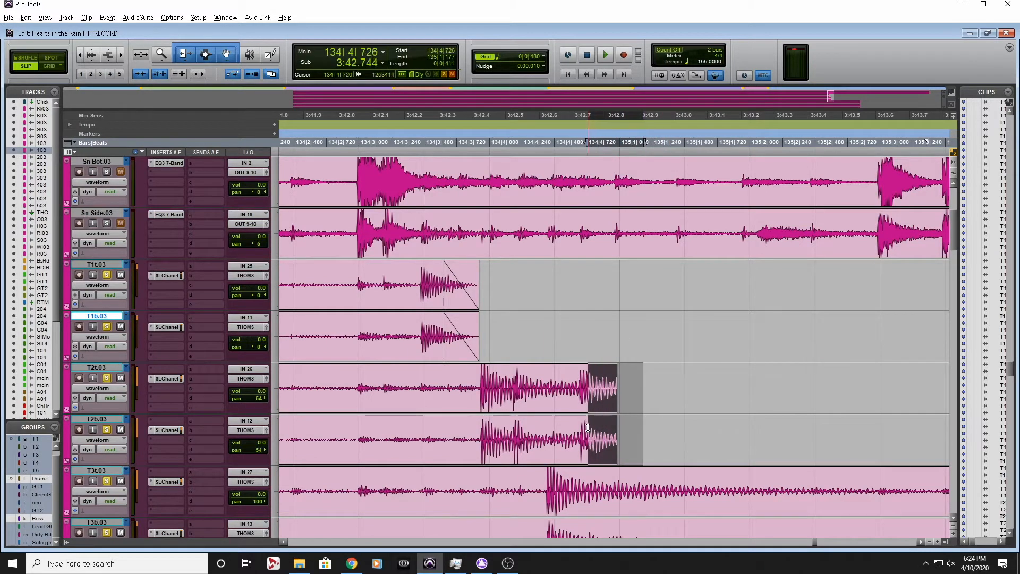
{"action": "key", "text": "f"}
Play the toms from 134|4|029 to hear the faded T2 ending against the T3 hit
{"action": "scroll", "coordinate": [643, 415], "scroll_direction": "down", "scroll_amount": 2}
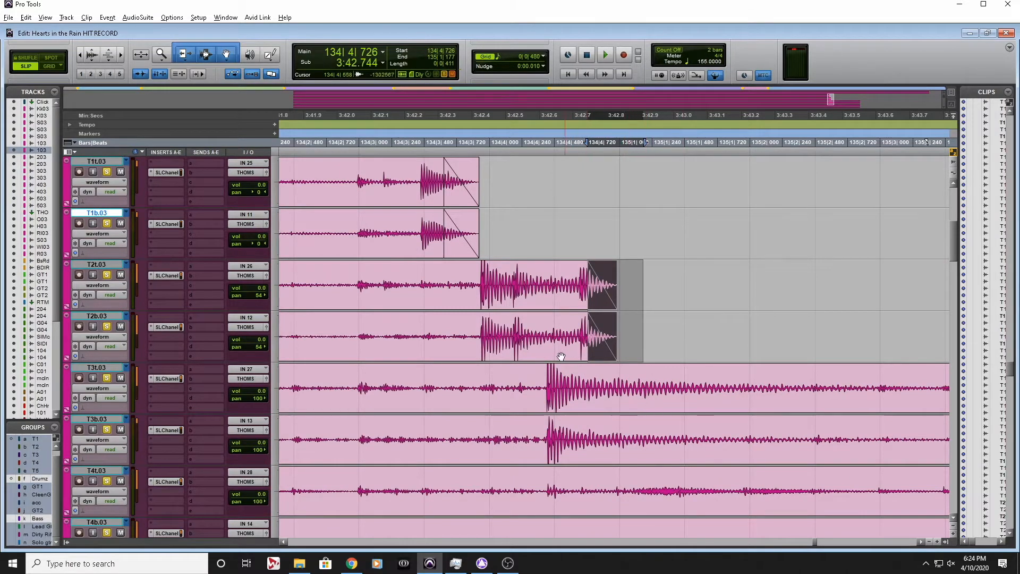
{"action": "left_click", "coordinate": [493, 368]}
{"action": "key", "text": "space"}
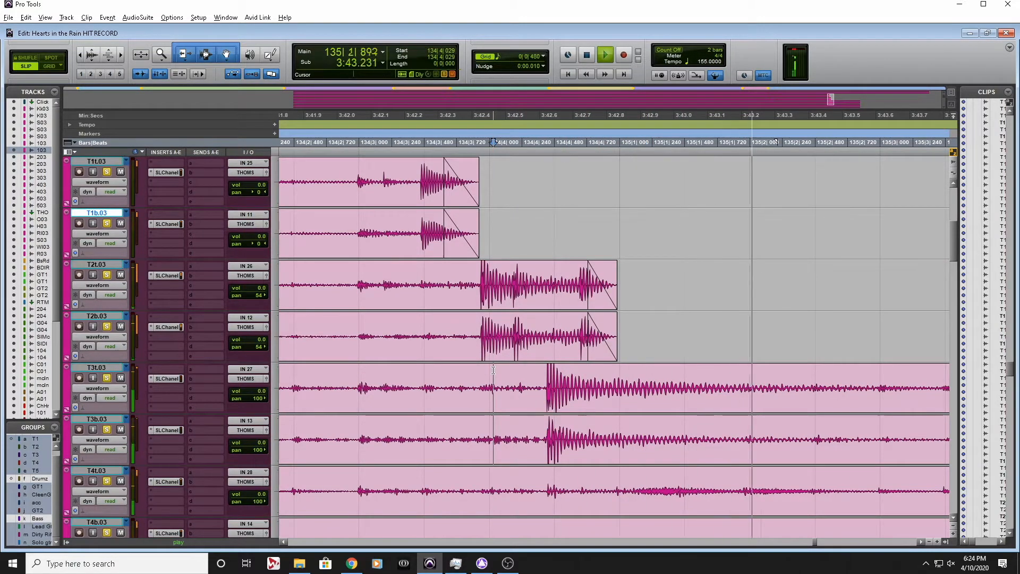
{"action": "key", "text": "space"}
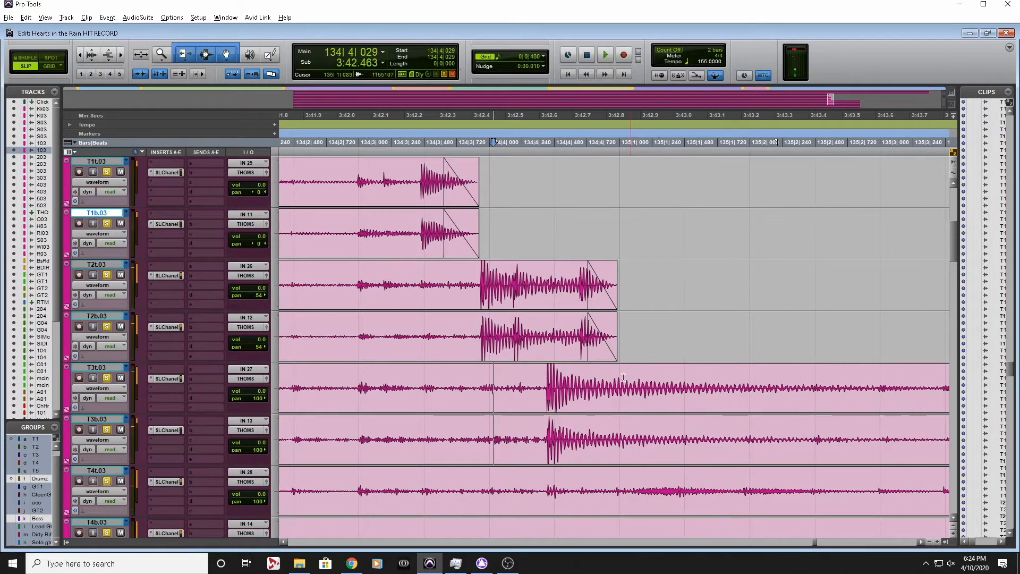
Trim the end of the T3t and T3b clips to 134|4|687 and fade them out from 134|4|507
{"action": "left_click", "coordinate": [583, 378]}
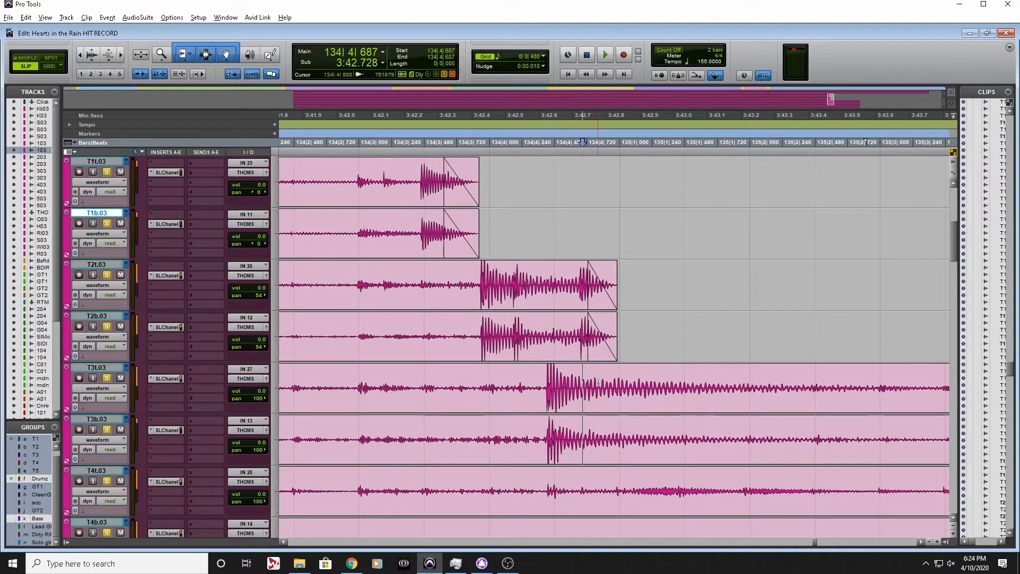
{"action": "key", "text": "s"}
{"action": "left_click_drag", "start_coordinate": [620, 392], "coordinate": [558, 413]}
{"action": "key", "text": "f"}
Trim the end of the T4 and T5 top and bottom clips to 134|4|452, removing the bleed after it
{"action": "scroll", "coordinate": [635, 425], "scroll_direction": "down", "scroll_amount": 4}
{"action": "key", "text": "r"}
{"action": "key", "text": "r"}
{"action": "key", "text": "r"}
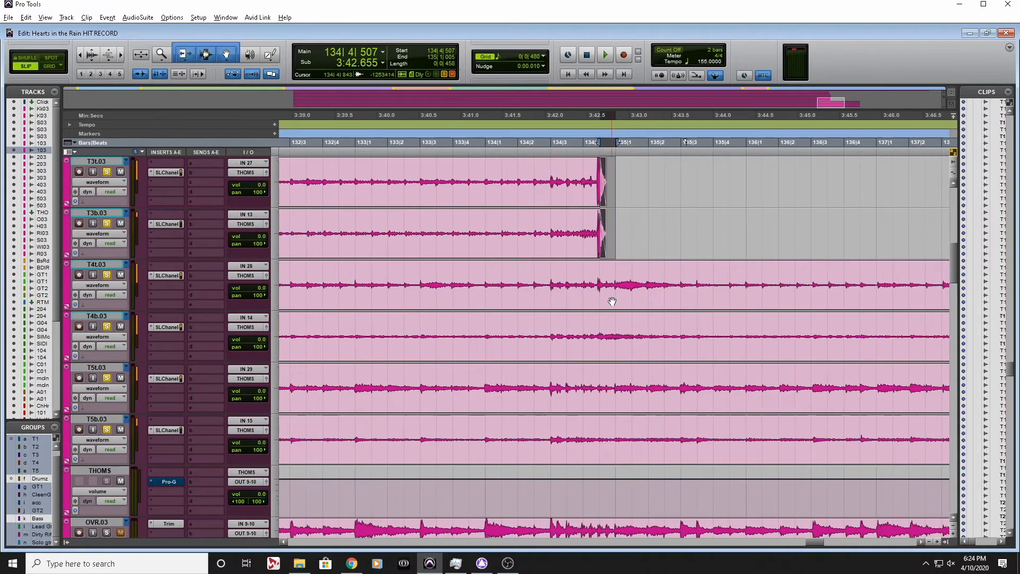
{"action": "left_click_drag", "start_coordinate": [590, 276], "coordinate": [657, 275]}
{"action": "left_click", "coordinate": [657, 275]}
{"action": "key", "text": "t"}
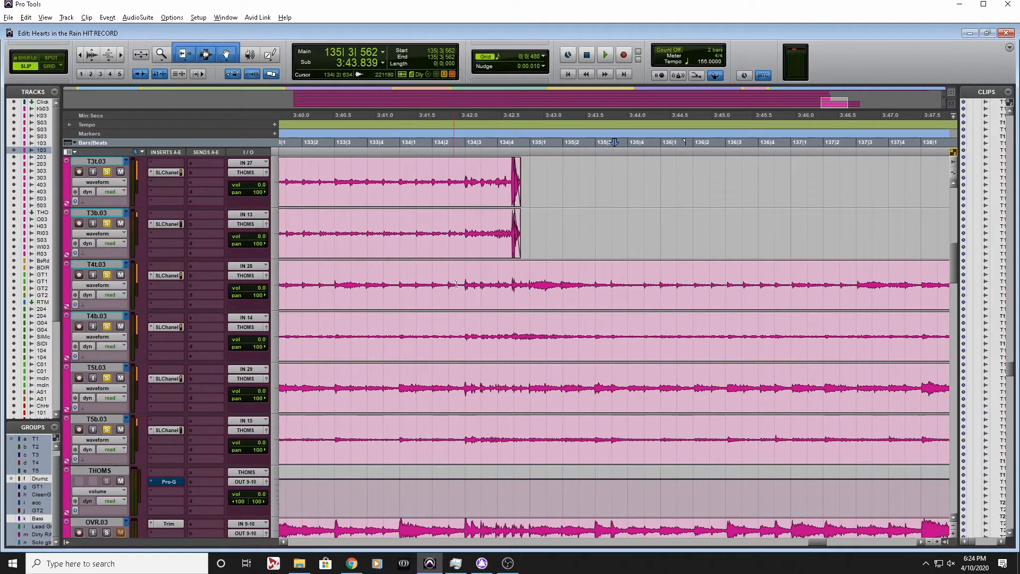
{"action": "left_click", "coordinate": [513, 276]}
{"action": "key", "text": "s"}
{"action": "key", "text": "semicolon"}
{"action": "key", "text": "s"}
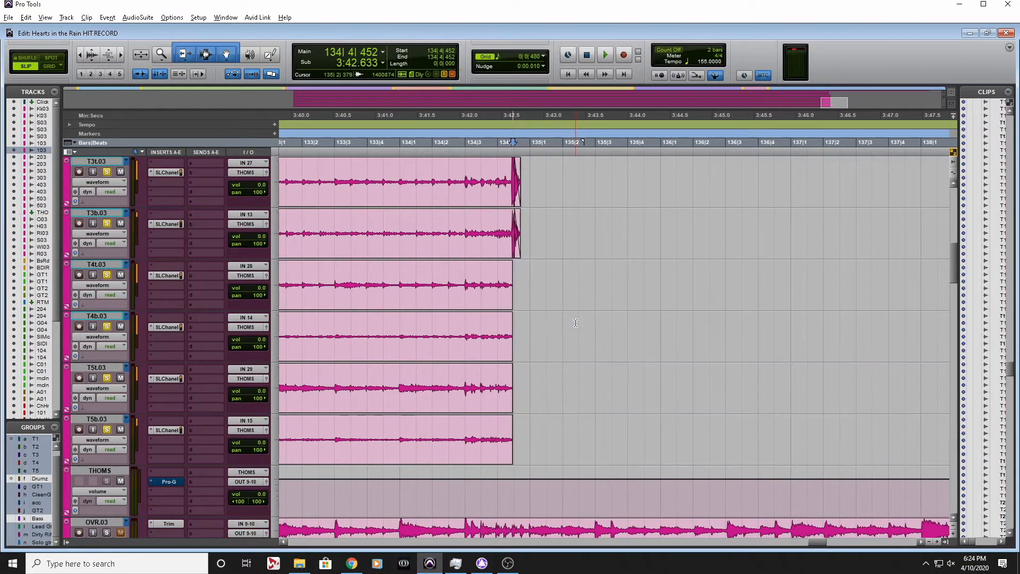
Step the edit cursor through the T1 transients from the bleed at 134|2|952 to the tom hit's attack at 134|3|453
{"action": "scroll", "coordinate": [498, 330], "scroll_direction": "up", "scroll_amount": 3}
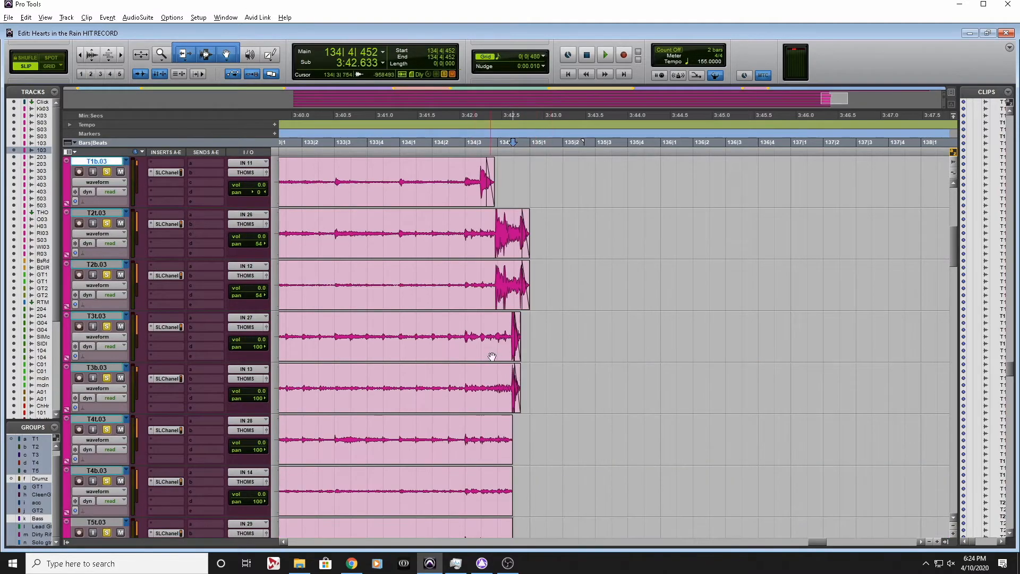
{"action": "scroll", "coordinate": [486, 342], "scroll_direction": "up", "scroll_amount": 5}
{"action": "scroll", "coordinate": [515, 415], "scroll_direction": "down", "scroll_amount": 4}
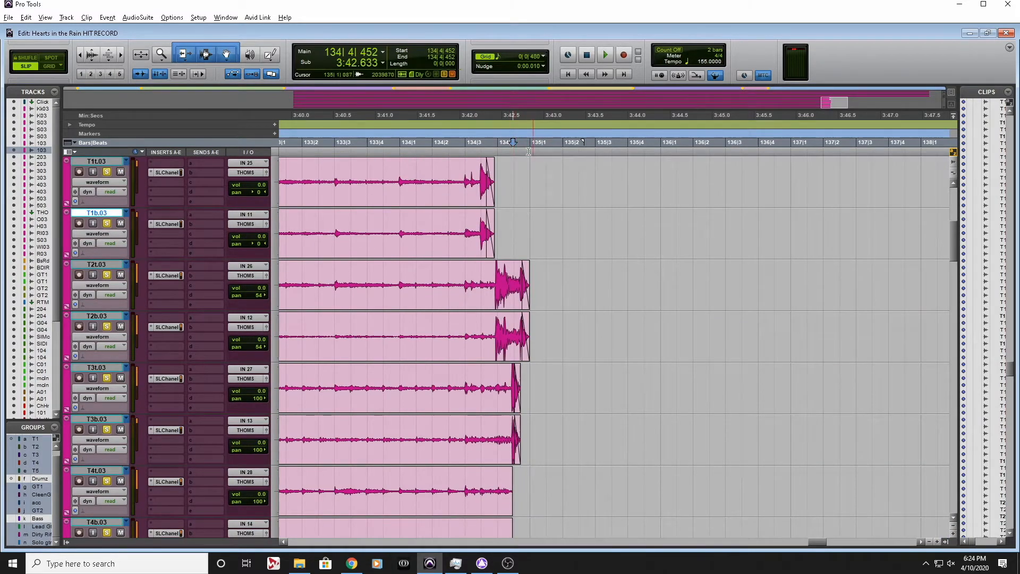
{"action": "left_click", "coordinate": [510, 223]}
{"action": "key", "text": "t"}
{"action": "scroll", "coordinate": [559, 274], "scroll_direction": "left", "scroll_amount": 2}
{"action": "scroll", "coordinate": [559, 273], "scroll_direction": "right", "scroll_amount": 3}
{"action": "scroll", "coordinate": [558, 274], "scroll_direction": "up", "scroll_amount": 1}
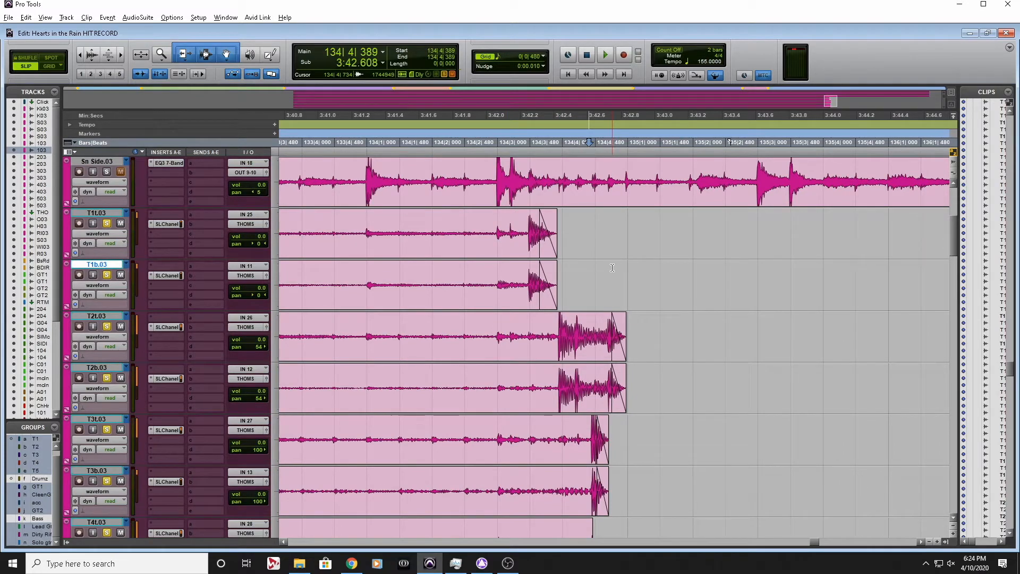
{"action": "left_click", "coordinate": [486, 223]}
{"action": "left_click", "coordinate": [462, 221]}
{"action": "left_click", "coordinate": [496, 223]}
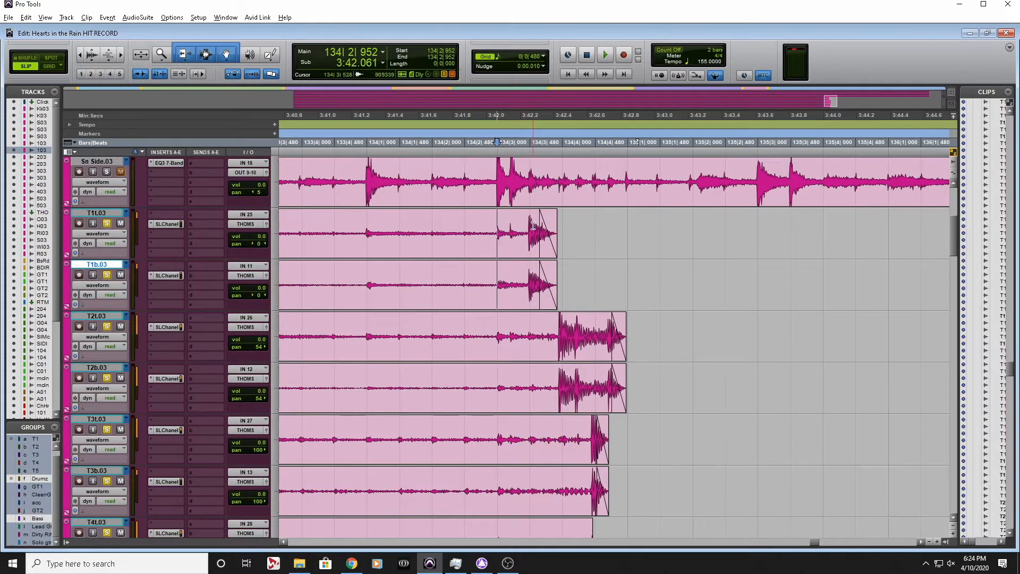
{"action": "left_click", "coordinate": [525, 223]}
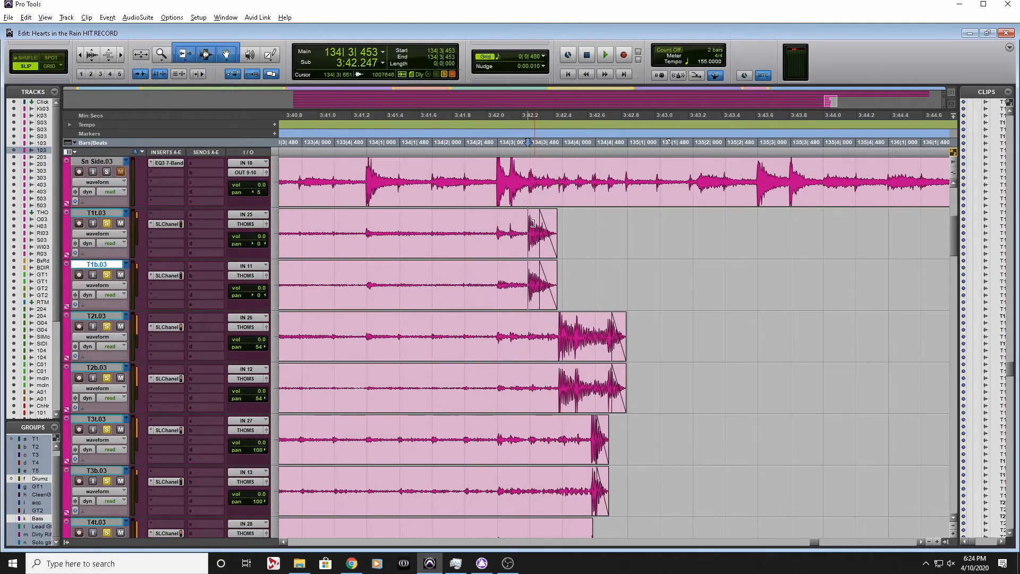
Split the T1t and T1b clips at the tom hit's attack at 134|3|453
{"action": "key", "text": "t"}
{"action": "key", "text": "t"}
{"action": "left_click", "coordinate": [500, 226]}
{"action": "key", "text": "Tab"}
{"action": "key", "text": "Tab"}
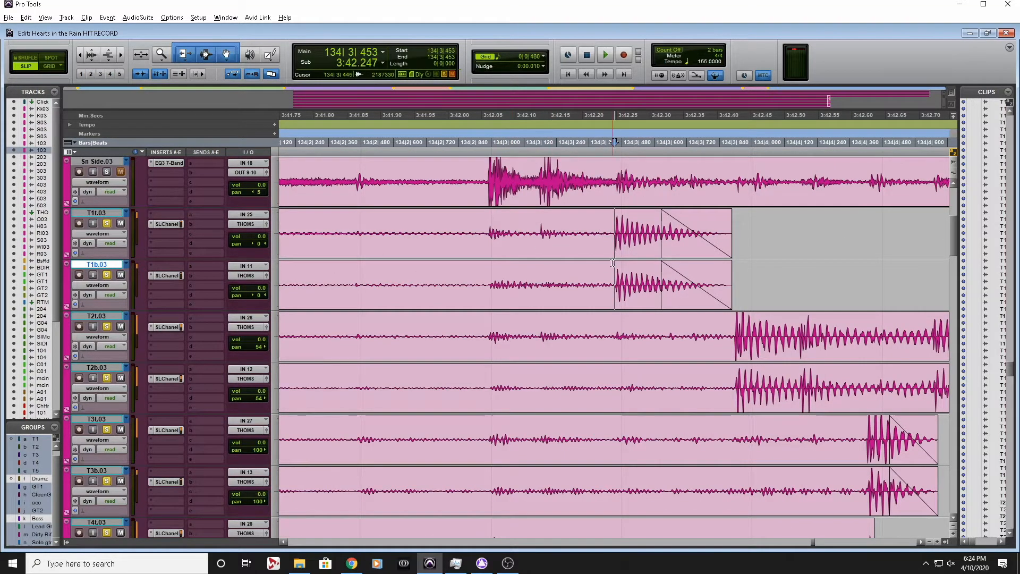
Split the T2t and T2b clips at the attack of the first T2 tom hit
{"action": "left_click", "coordinate": [719, 330]}
{"action": "key", "text": "Tab"}
{"action": "key", "text": "b"}
Split the T3t and T3b clips at the tom hit's attack at 134|4|426
{"action": "scroll", "coordinate": [608, 426], "scroll_direction": "right", "scroll_amount": 5}
{"action": "left_click", "coordinate": [609, 426]}
{"action": "key", "text": "Tab"}
{"action": "key", "text": "b"}
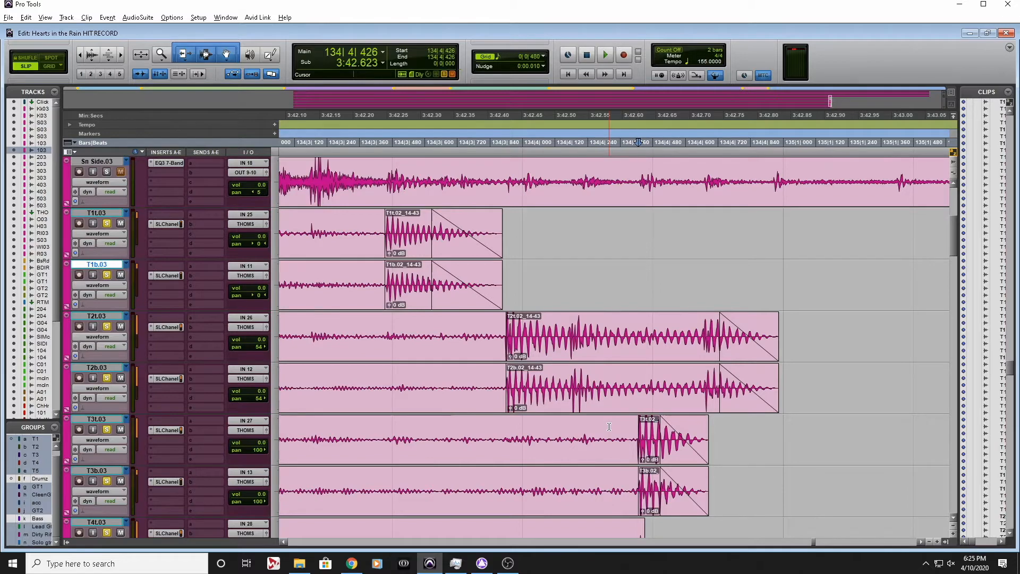
{"action": "key", "text": "r"}
{"action": "key", "text": "r"}
{"action": "key", "text": "t"}
{"action": "key", "text": "t"}
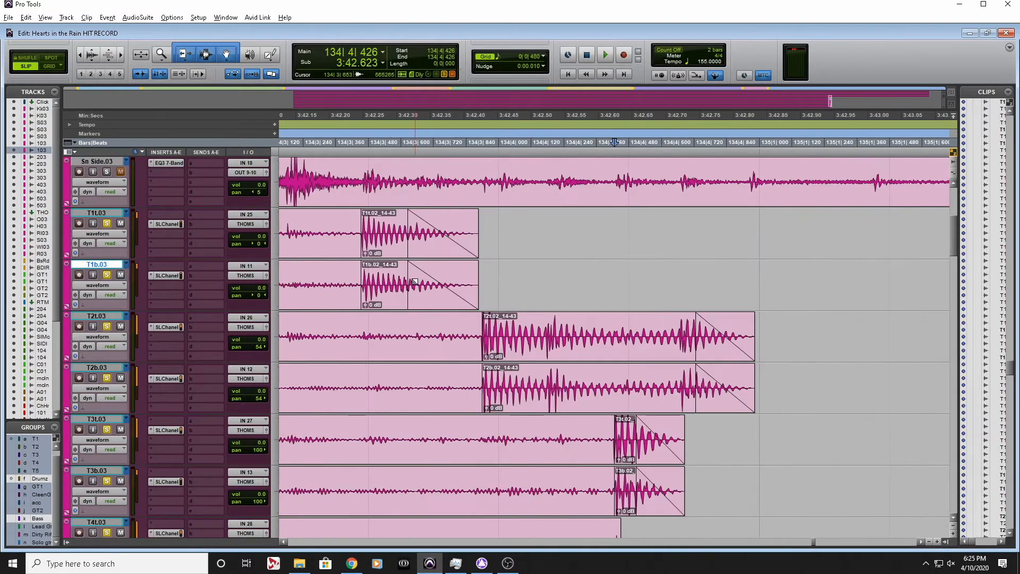
{"action": "scroll", "coordinate": [607, 328], "scroll_direction": "left", "scroll_amount": 3}
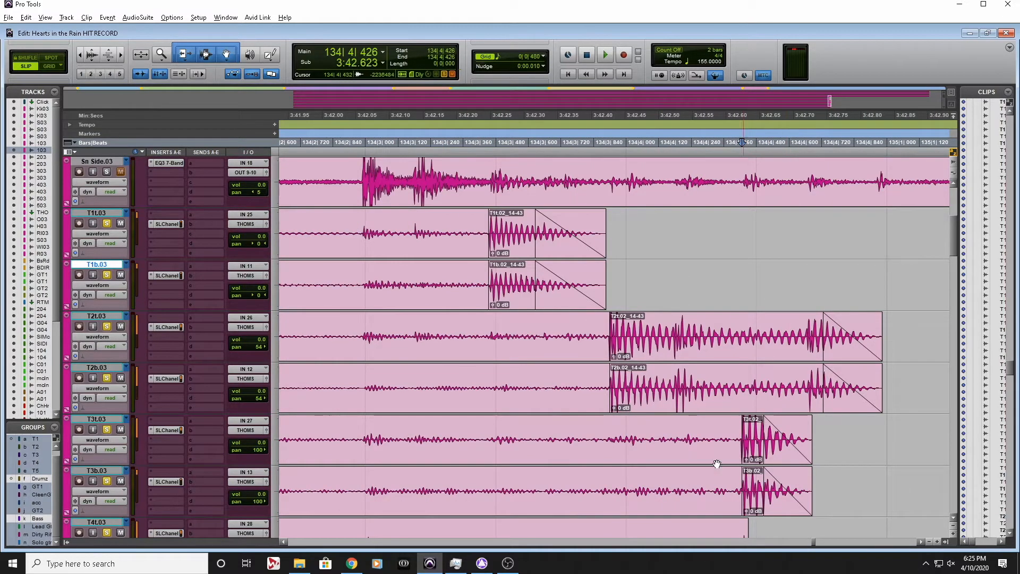
Audition the T1t and T1b bleed clips running from 131|3|379 up to the tom hit and delete them
{"action": "key", "text": "r"}
{"action": "scroll", "coordinate": [709, 464], "scroll_direction": "down", "scroll_amount": 3}
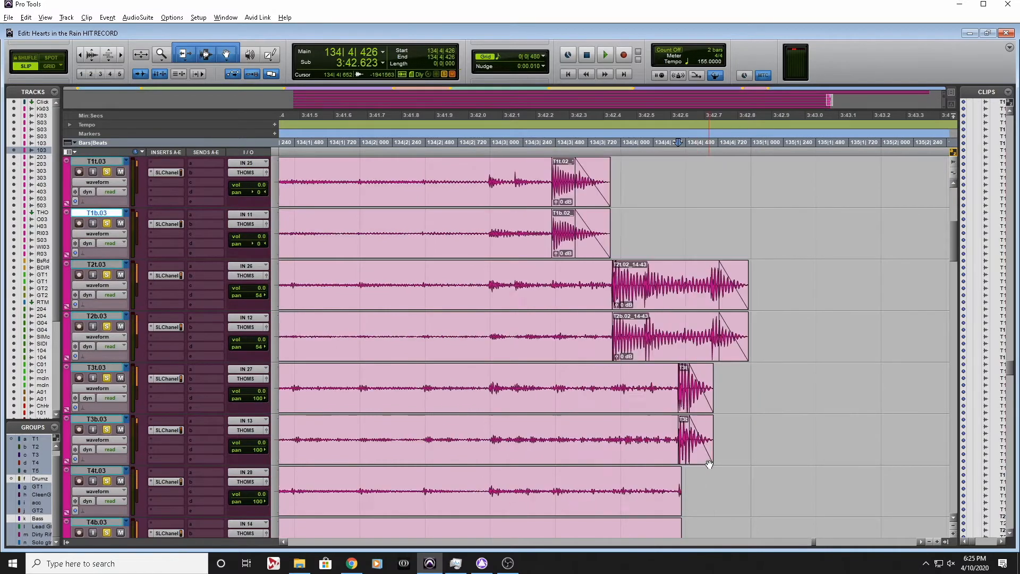
{"action": "scroll", "coordinate": [709, 464], "scroll_direction": "up", "scroll_amount": 4}
{"action": "scroll", "coordinate": [709, 464], "scroll_direction": "left", "scroll_amount": 6}
{"action": "scroll", "coordinate": [709, 464], "scroll_direction": "left", "scroll_amount": 10}
{"action": "scroll", "coordinate": [709, 464], "scroll_direction": "down", "scroll_amount": 1}
{"action": "key", "text": "r"}
{"action": "key", "text": "r"}
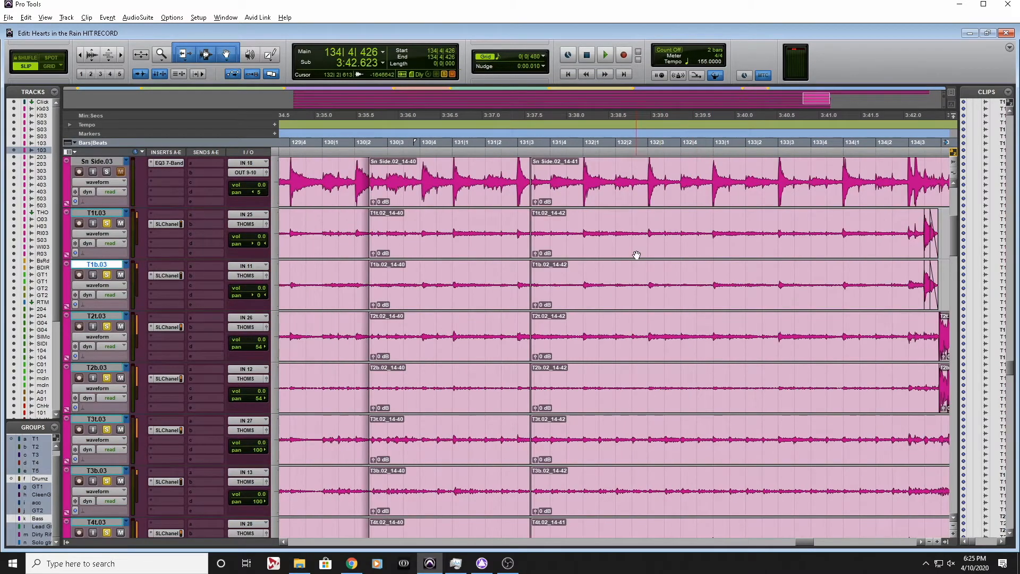
{"action": "left_click", "coordinate": [636, 255]}
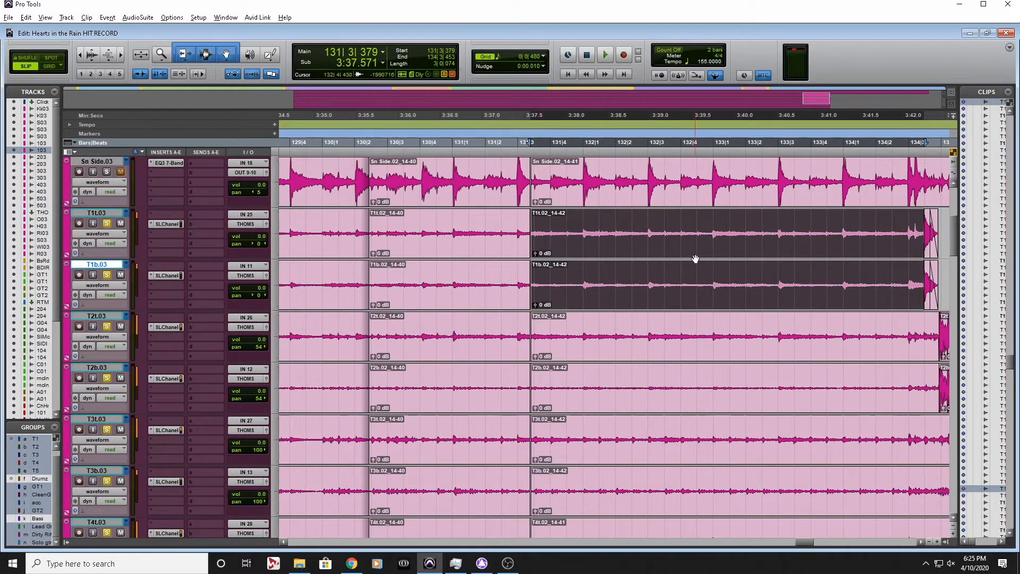
{"action": "key", "text": "space"}
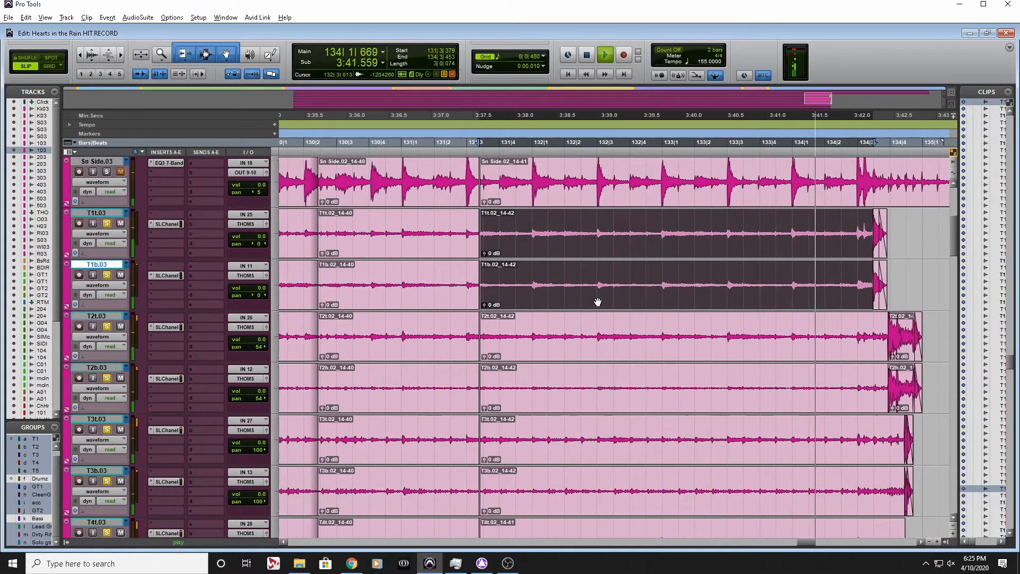
{"action": "key", "text": "space"}
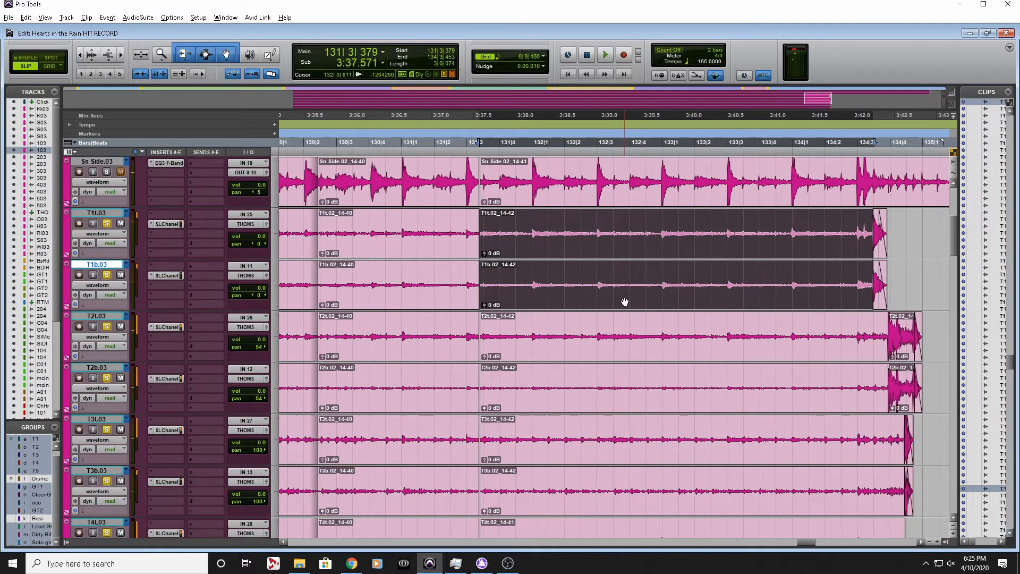
{"action": "key", "text": "Delete"}
Delete the T2 and T3 bleed clips between 131|3|379 and their tom hits
{"action": "left_click", "coordinate": [686, 334]}
{"action": "key", "text": "Delete"}
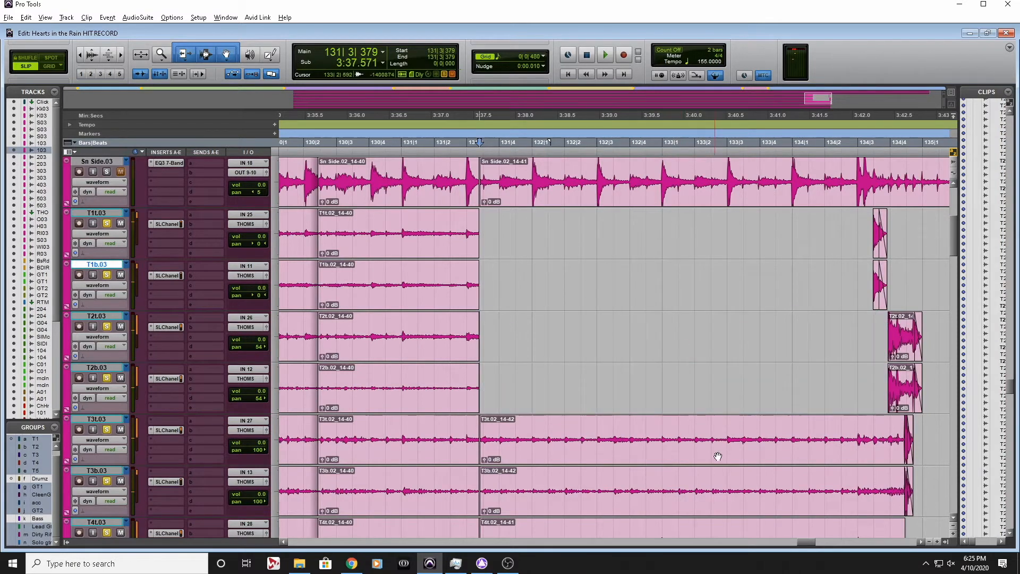
{"action": "left_click", "coordinate": [705, 457]}
{"action": "key", "text": "Delete"}
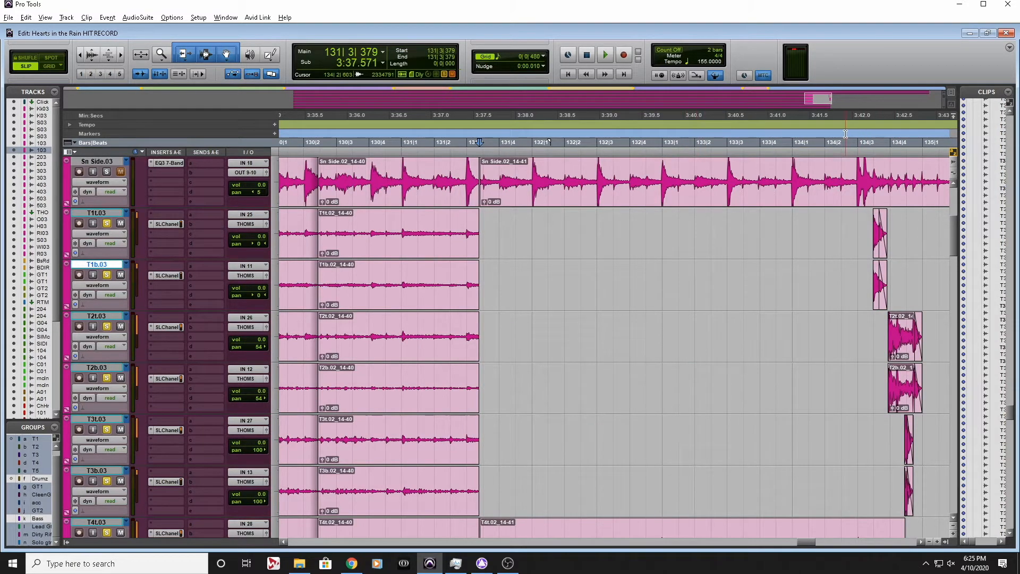
Play back the isolated tom hits from 134|2|603
{"action": "left_click", "coordinate": [845, 139]}
{"action": "key", "text": "space"}
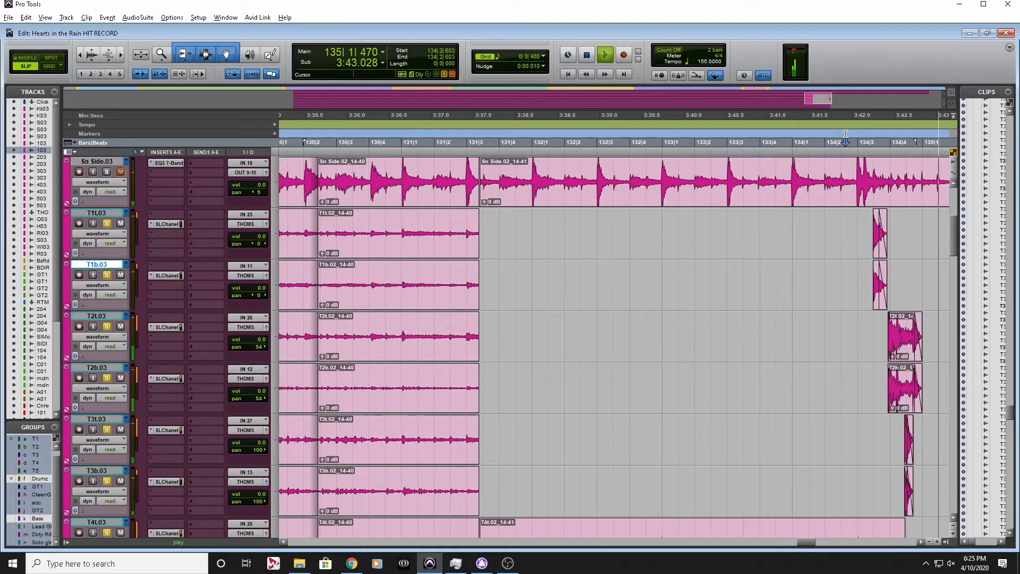
{"action": "key", "text": "space"}
Delete the T4t and T4b bleed clips that start at 131|3|379
{"action": "scroll", "coordinate": [660, 309], "scroll_direction": "left", "scroll_amount": 5}
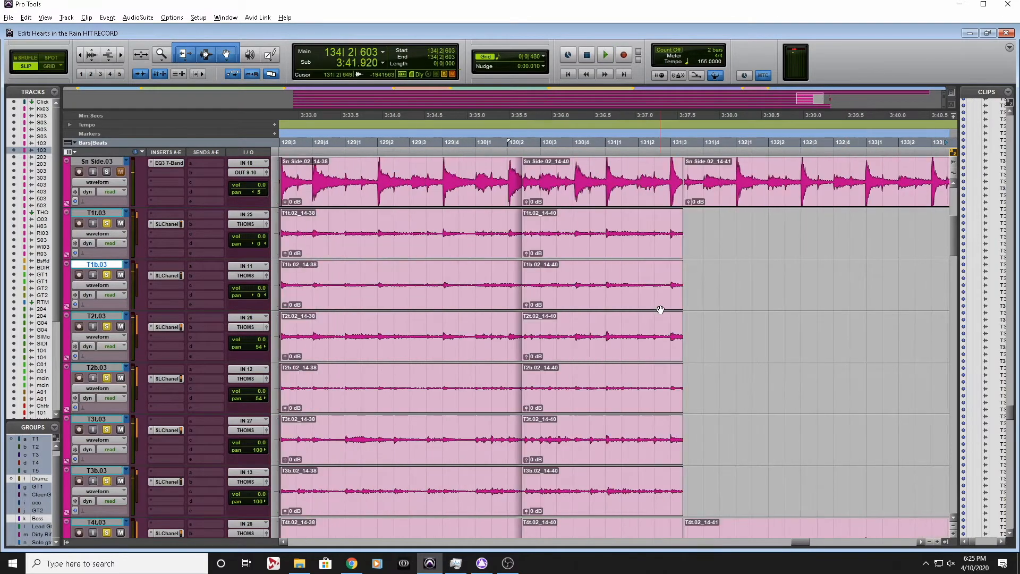
{"action": "scroll", "coordinate": [661, 310], "scroll_direction": "down", "scroll_amount": 5}
{"action": "left_click", "coordinate": [739, 298]}
{"action": "key", "text": "Delete"}
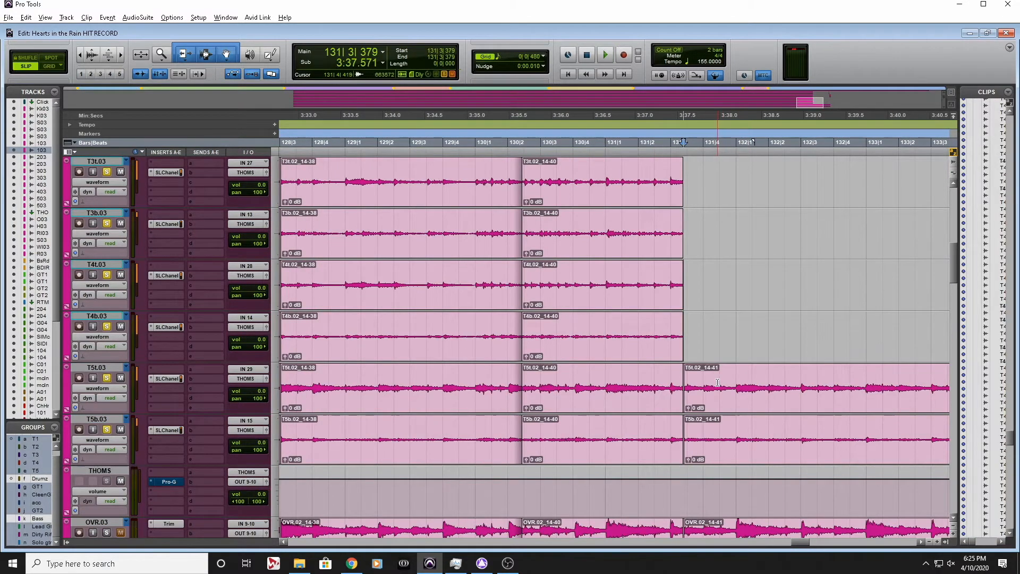
Delete the T5 clips starting at 131|3|379 and the T1 to T4 bleed clips between 130|2|423 and 131|3|379
{"action": "scroll", "coordinate": [712, 399], "scroll_direction": "up", "scroll_amount": 8}
{"action": "left_click", "coordinate": [608, 355]}
{"action": "key", "text": "Delete"}
{"action": "scroll", "coordinate": [578, 447], "scroll_direction": "down", "scroll_amount": 7}
{"action": "left_click", "coordinate": [591, 397]}
{"action": "key", "text": "Delete"}
Audition the T5t and T5b clips starting at 130|2|423 and delete them
{"action": "left_click", "coordinate": [576, 453]}
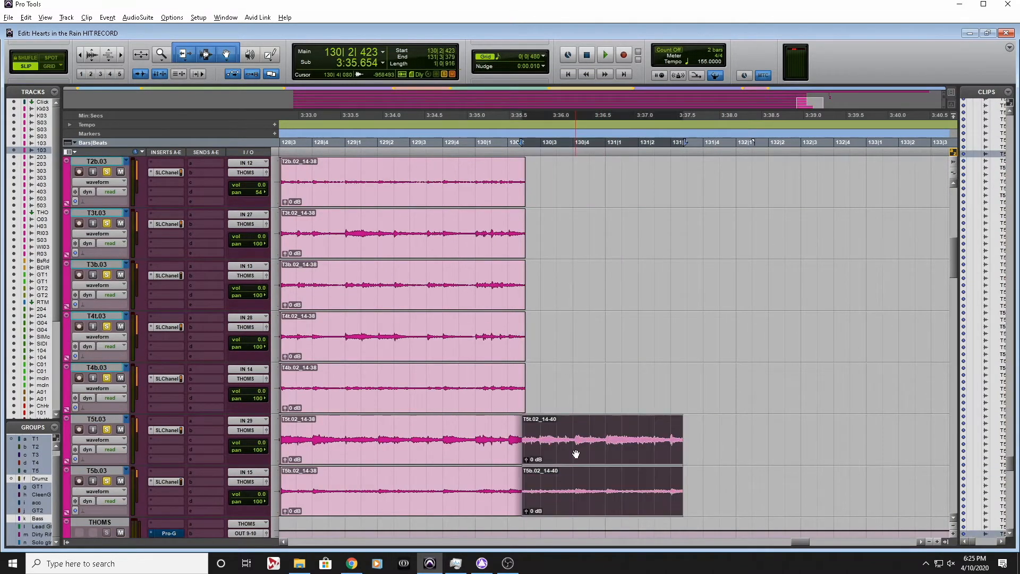
{"action": "scroll", "coordinate": [576, 453], "scroll_direction": "down", "scroll_amount": 3}
{"action": "key", "text": "space"}
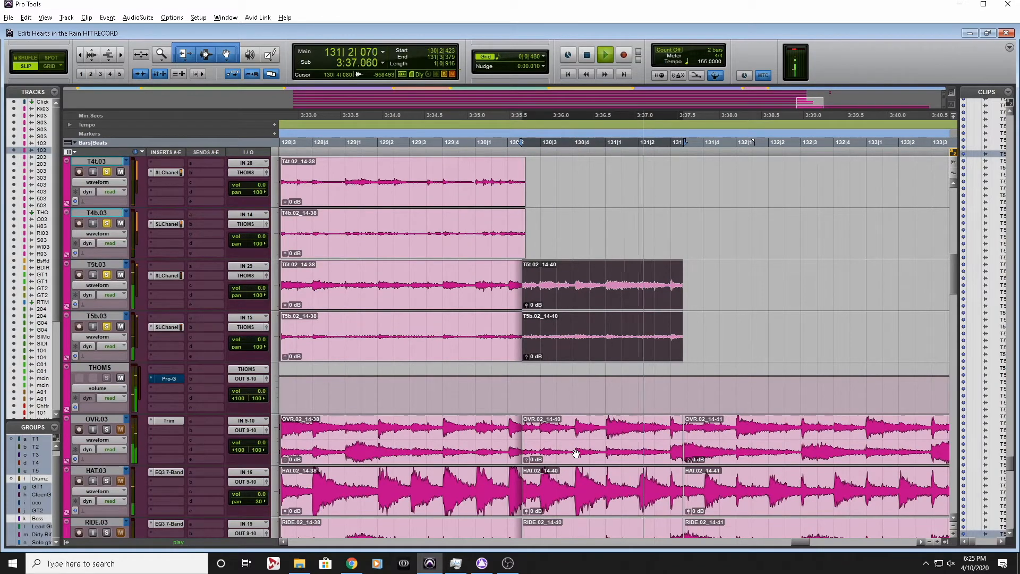
{"action": "key", "text": "space"}
{"action": "key", "text": "Delete"}
Check the tom tracks before bar 130 for real hits and play them from 128|4|653
{"action": "scroll", "coordinate": [587, 350], "scroll_direction": "left", "scroll_amount": 3}
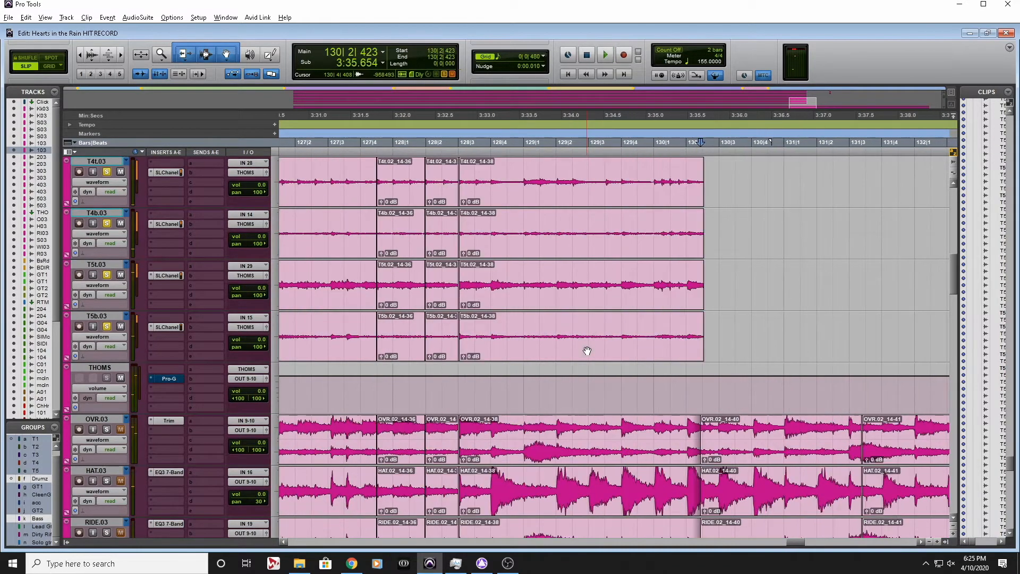
{"action": "scroll", "coordinate": [587, 350], "scroll_direction": "up", "scroll_amount": 4}
{"action": "scroll", "coordinate": [587, 350], "scroll_direction": "down", "scroll_amount": 3}
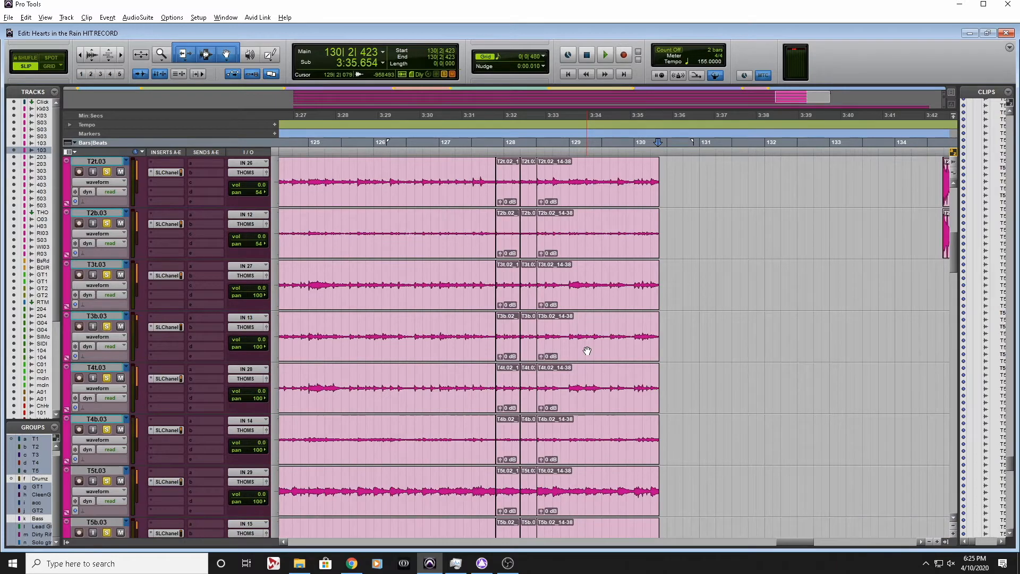
{"action": "scroll", "coordinate": [586, 350], "scroll_direction": "up", "scroll_amount": 2}
{"action": "scroll", "coordinate": [587, 351], "scroll_direction": "down", "scroll_amount": 3}
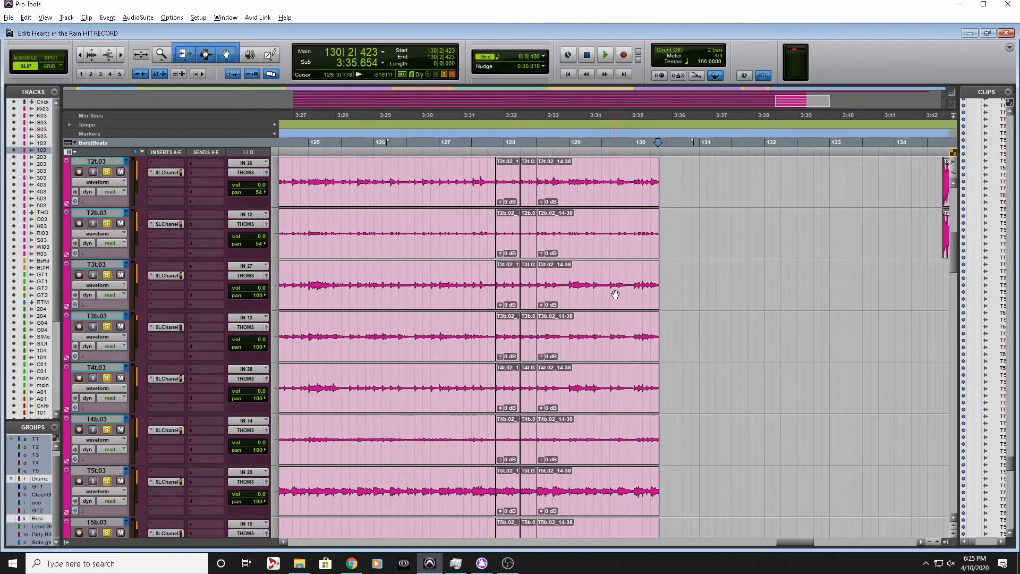
{"action": "scroll", "coordinate": [615, 374], "scroll_direction": "down", "scroll_amount": 2}
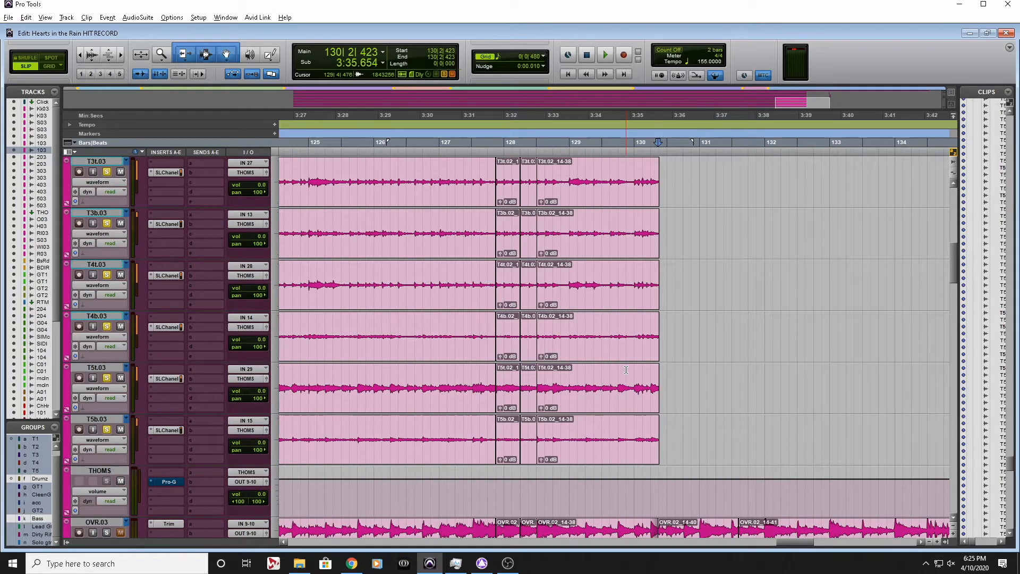
{"action": "scroll", "coordinate": [588, 424], "scroll_direction": "up", "scroll_amount": 7}
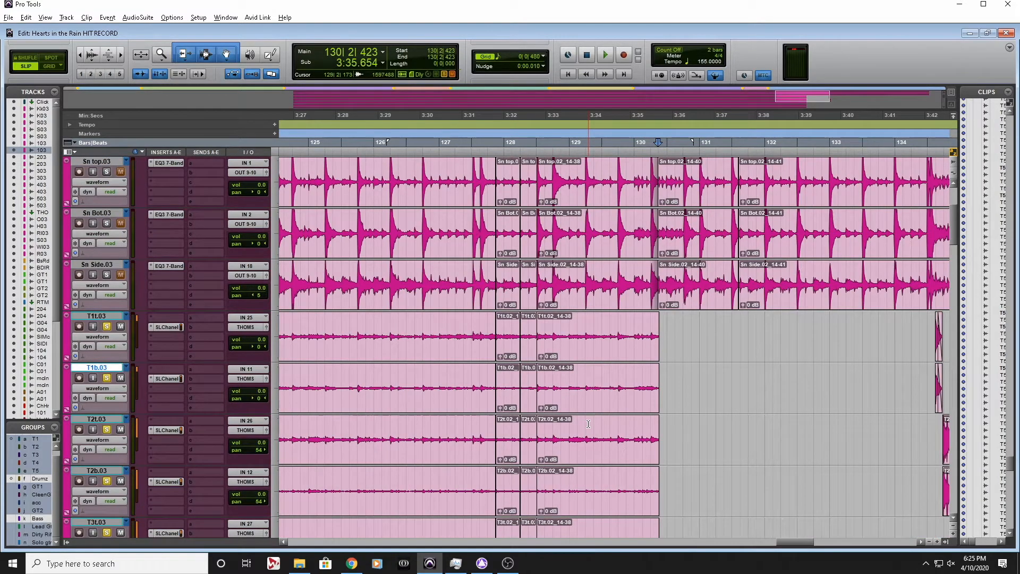
{"action": "scroll", "coordinate": [588, 423], "scroll_direction": "down", "scroll_amount": 1}
{"action": "scroll", "coordinate": [588, 423], "scroll_direction": "down", "scroll_amount": 1}
{"action": "scroll", "coordinate": [588, 423], "scroll_direction": "down", "scroll_amount": 2}
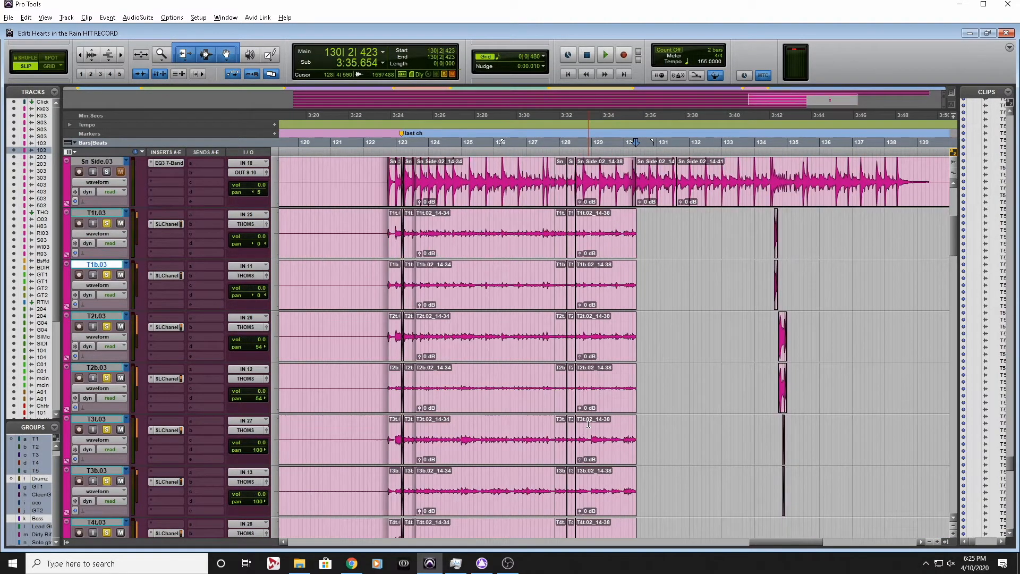
{"action": "scroll", "coordinate": [616, 404], "scroll_direction": "down", "scroll_amount": 3}
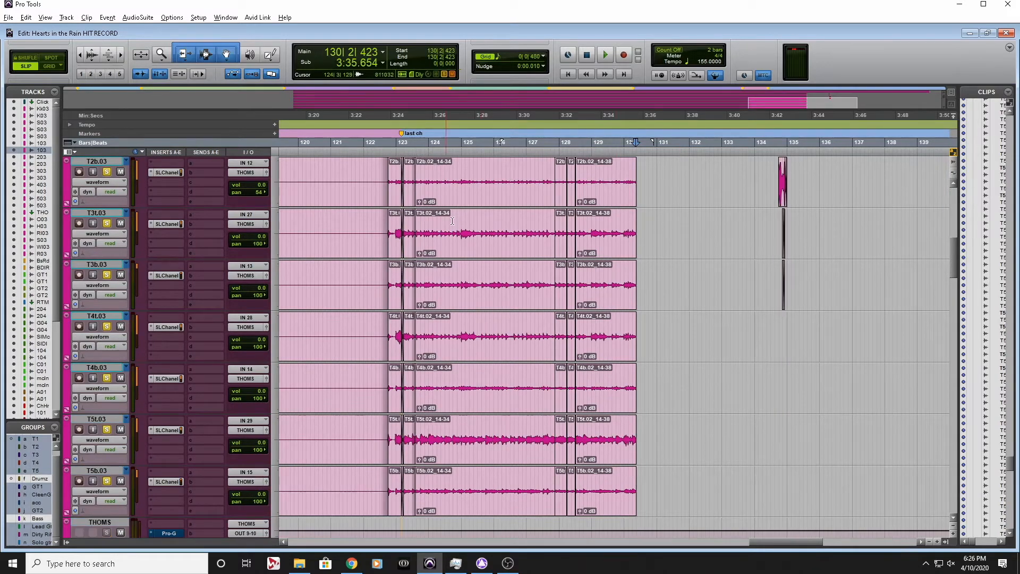
{"action": "left_click", "coordinate": [588, 224]}
{"action": "key", "text": "space"}
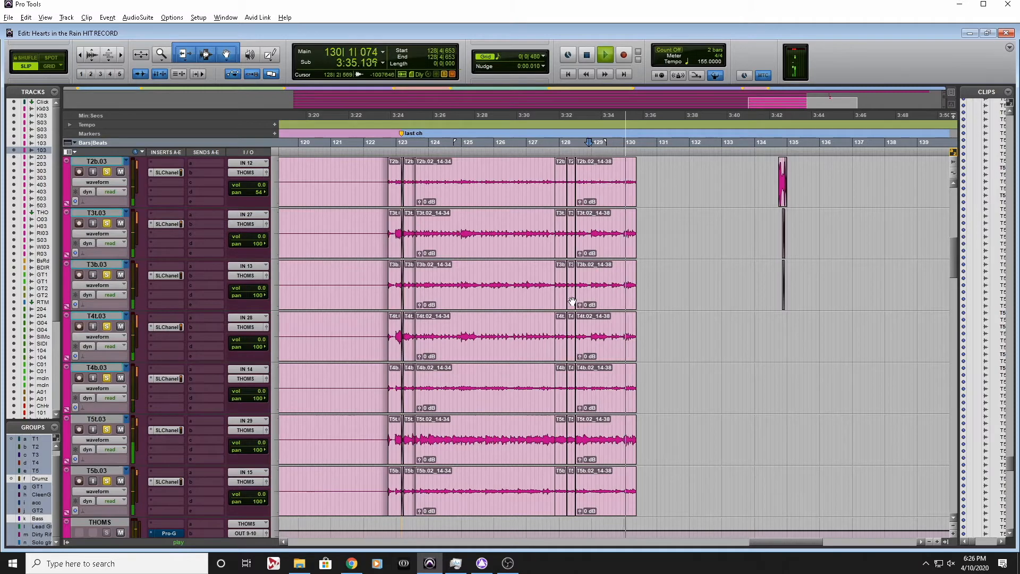
{"action": "key", "text": "space"}
Select the T1 to T5 clips from 123|3|335 to the end of the bleed in bar 130 and delete them
{"action": "left_click", "coordinate": [602, 508]}
{"action": "left_click", "coordinate": [528, 506], "text": "shift"}
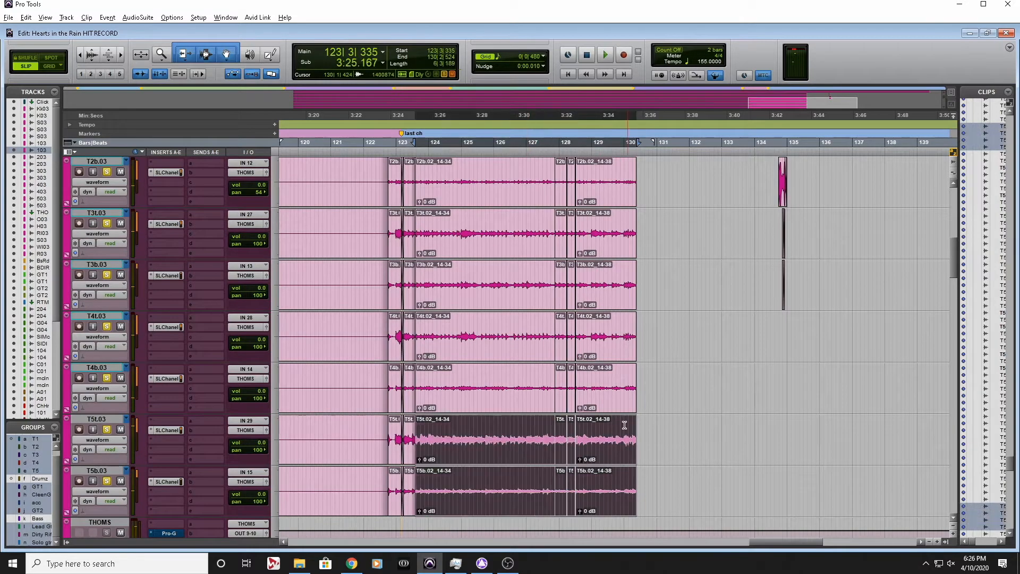
{"action": "left_click", "coordinate": [602, 388], "text": "shift"}
{"action": "left_click", "coordinate": [615, 284], "text": "shift"}
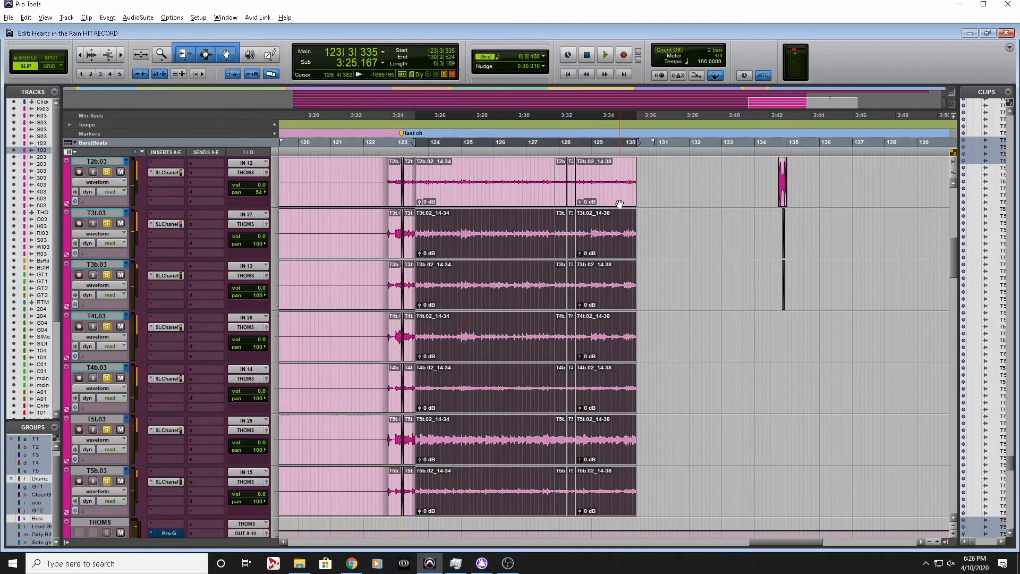
{"action": "scroll", "coordinate": [620, 204], "scroll_direction": "up", "scroll_amount": 4}
{"action": "left_click", "coordinate": [605, 293], "text": "shift"}
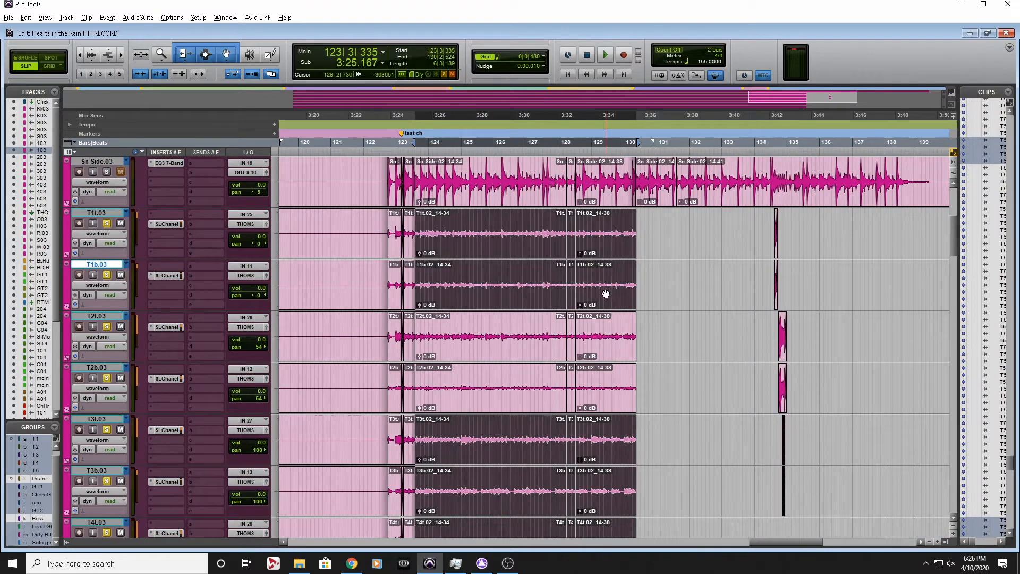
{"action": "left_click", "coordinate": [595, 345], "text": "shift"}
{"action": "key", "text": "Delete"}
Audition the tom clips around the last chorus marker, playing from 122|3|381
{"action": "left_click", "coordinate": [437, 141]}
{"action": "key", "text": "t"}
{"action": "key", "text": "t"}
{"action": "key", "text": "t"}
{"action": "scroll", "coordinate": [365, 200], "scroll_direction": "left", "scroll_amount": 3}
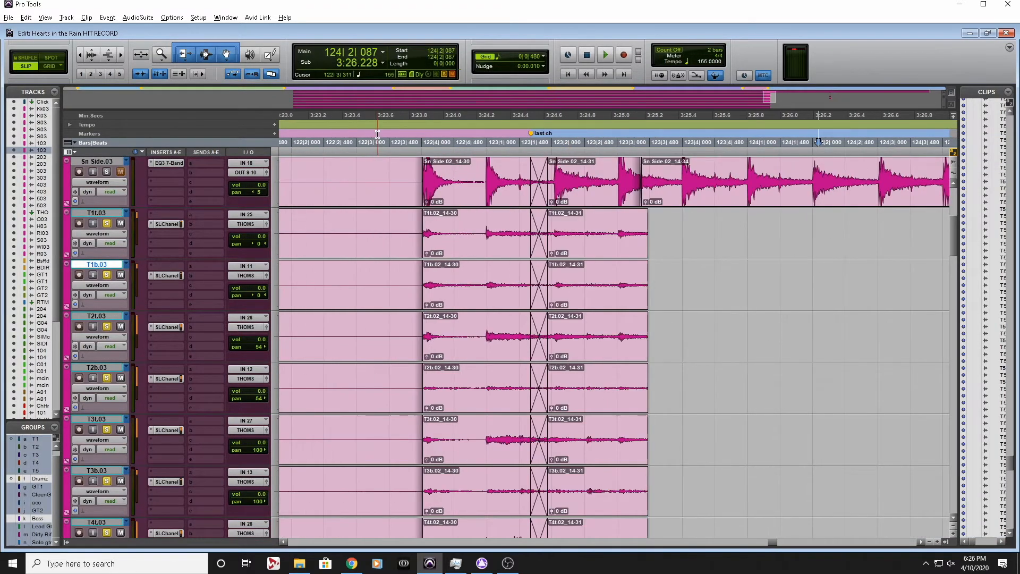
{"action": "left_click", "coordinate": [382, 135]}
{"action": "key", "text": "space"}
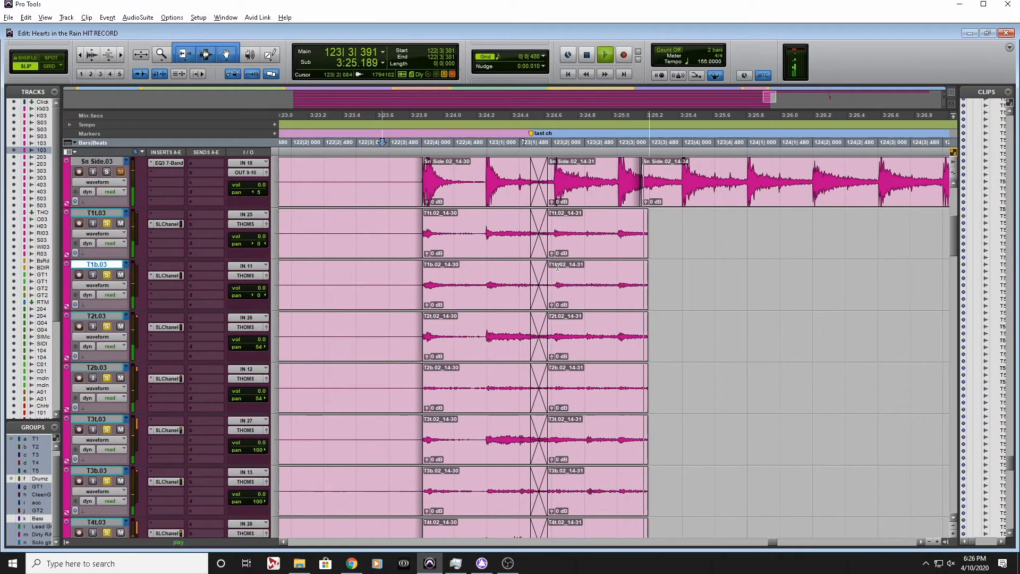
{"action": "key", "text": "space"}
Select the T1 to T5 bleed clips from 122|4|013 through the last chorus marker and delete them
{"action": "left_click", "coordinate": [478, 248]}
{"action": "left_click", "coordinate": [588, 305], "text": "shift"}
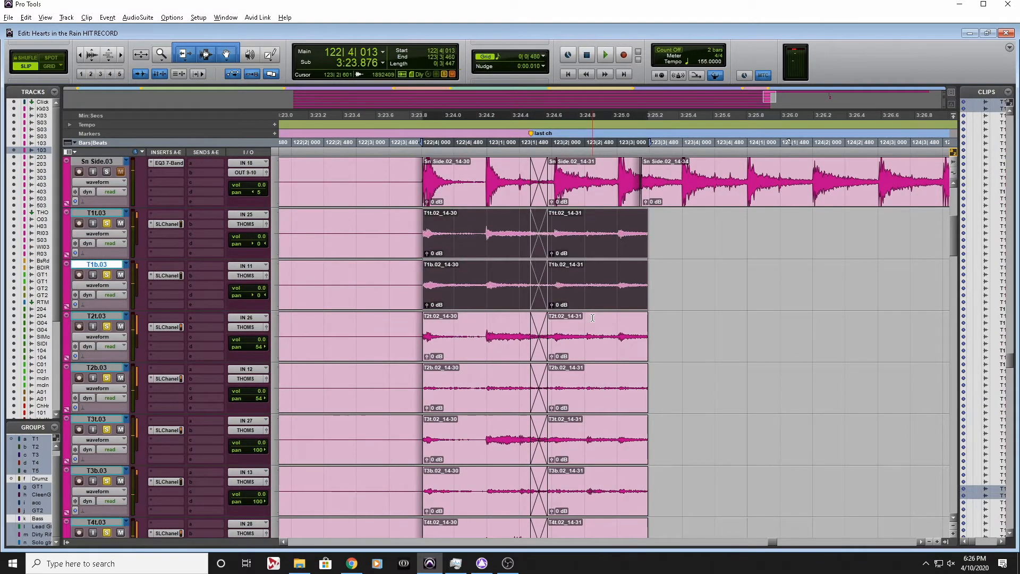
{"action": "scroll", "coordinate": [601, 402], "scroll_direction": "down", "scroll_amount": 7}
{"action": "left_click", "coordinate": [617, 354], "text": "shift"}
{"action": "left_click", "coordinate": [607, 200], "text": "shift"}
{"action": "left_click", "coordinate": [608, 197], "text": "shift"}
{"action": "left_click", "coordinate": [615, 196], "text": "shift"}
{"action": "scroll", "coordinate": [621, 224], "scroll_direction": "up", "scroll_amount": 4}
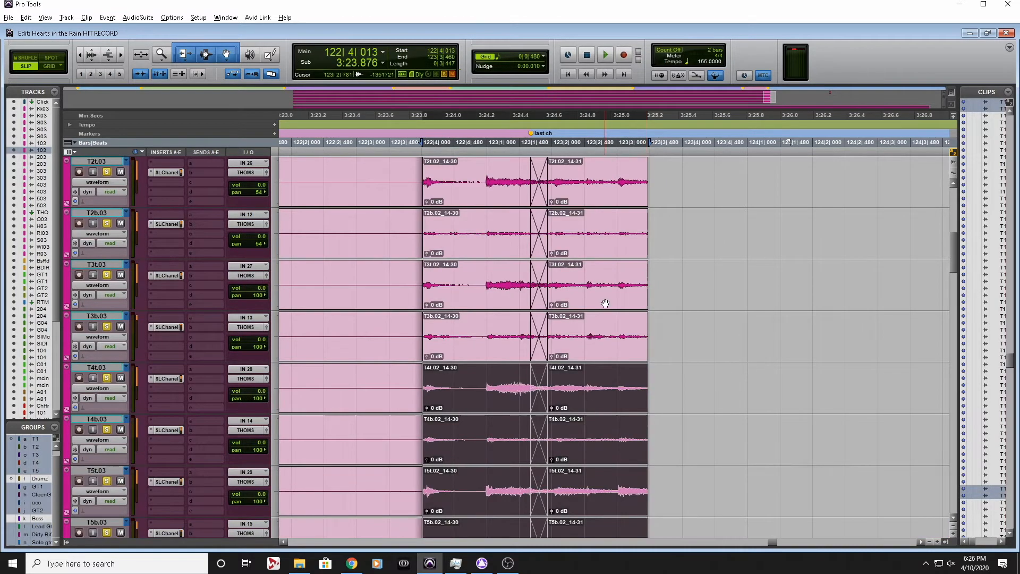
{"action": "left_click", "coordinate": [606, 302], "text": "shift"}
{"action": "left_click", "coordinate": [606, 247], "text": "shift"}
{"action": "scroll", "coordinate": [606, 247], "scroll_direction": "up", "scroll_amount": 2}
{"action": "key", "text": "Delete"}
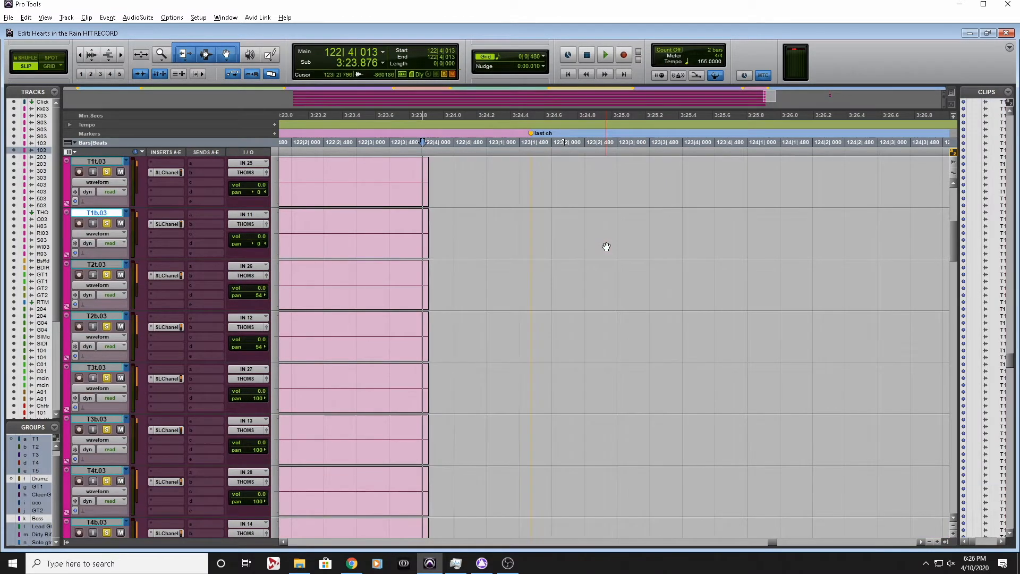
Place the edit cursor on the T1 tracks at 116|3|433, just ahead of the tom hits before bar 117
{"action": "key", "text": "r"}
{"action": "key", "text": "r"}
{"action": "key", "text": "r"}
{"action": "key", "text": "r"}
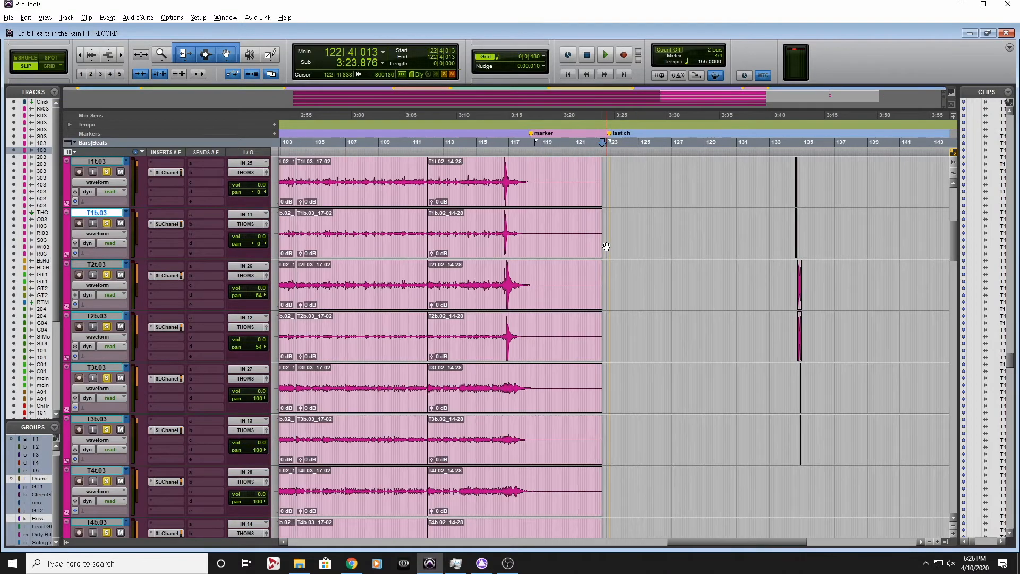
{"action": "key", "text": "t"}
{"action": "key", "text": "t"}
{"action": "scroll", "coordinate": [633, 252], "scroll_direction": "left", "scroll_amount": 6}
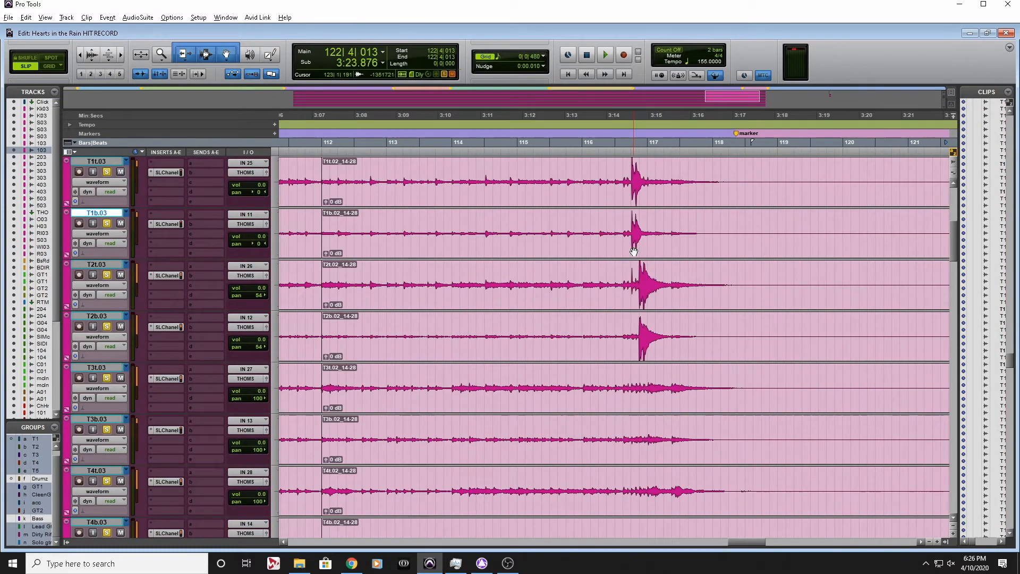
{"action": "scroll", "coordinate": [633, 252], "scroll_direction": "up", "scroll_amount": 1}
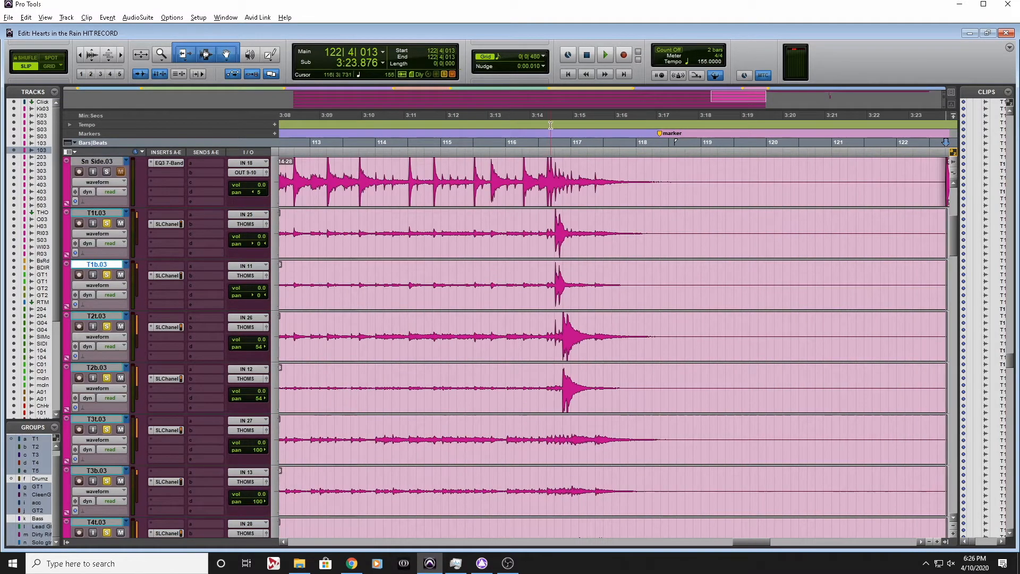
{"action": "left_click", "coordinate": [548, 142]}
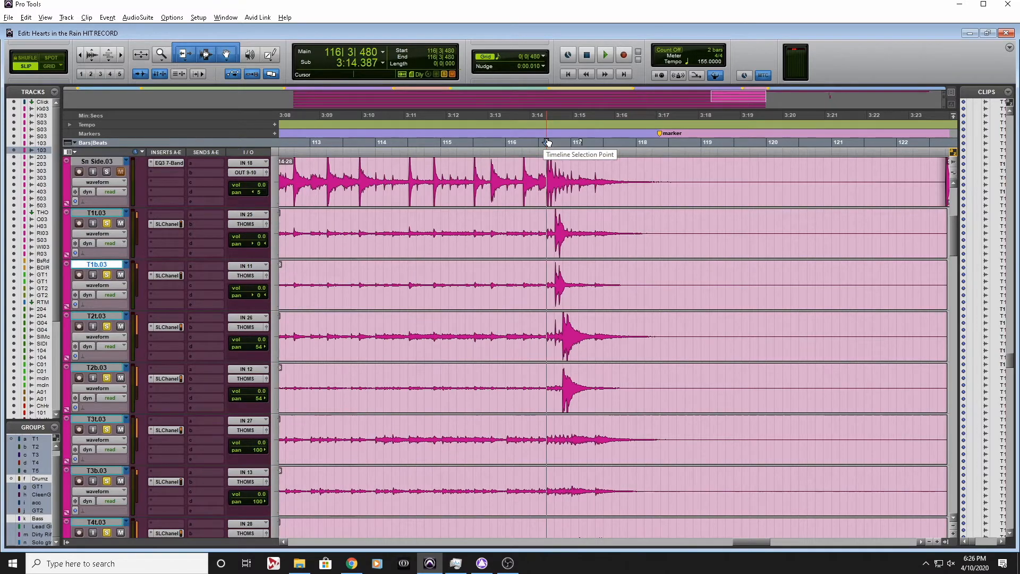
{"action": "key", "text": "t"}
{"action": "key", "text": "t"}
{"action": "left_click", "coordinate": [432, 222]}
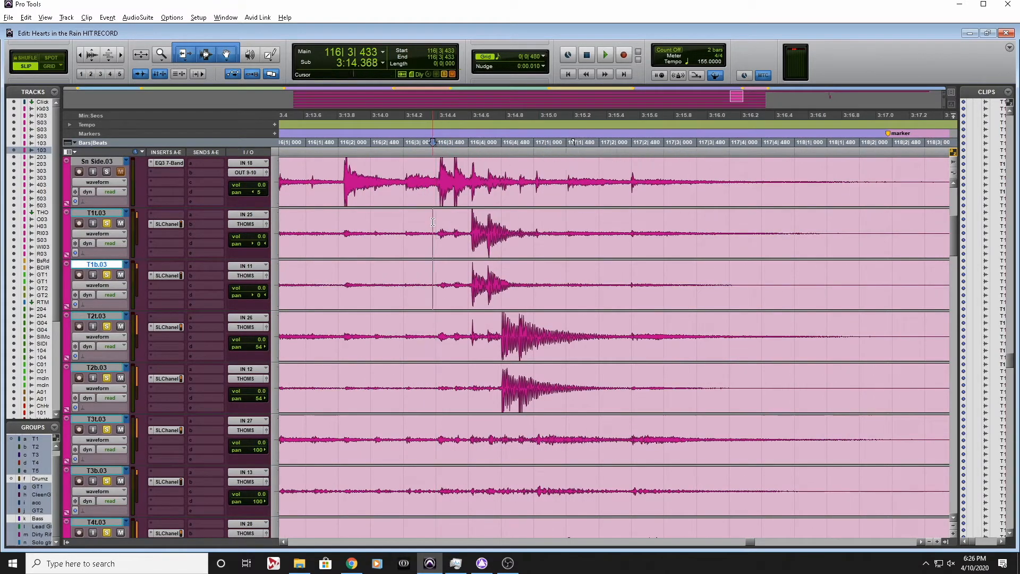
Split the T1t and T1b clips at the tom hit's attack at 116|4|050
{"action": "key", "text": "Tab"}
{"action": "key", "text": "Tab"}
{"action": "key", "text": "Tab"}
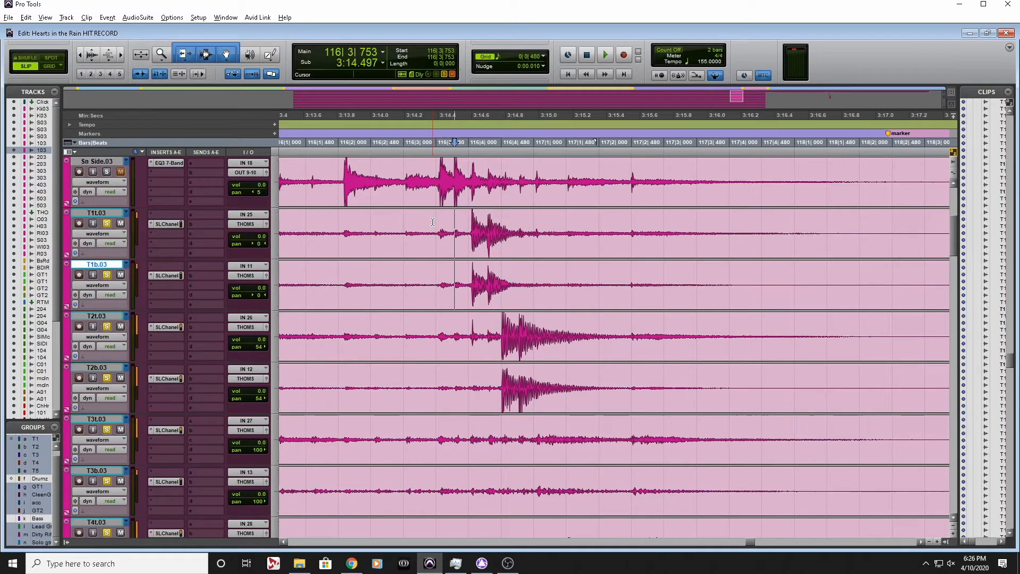
{"action": "key", "text": "b"}
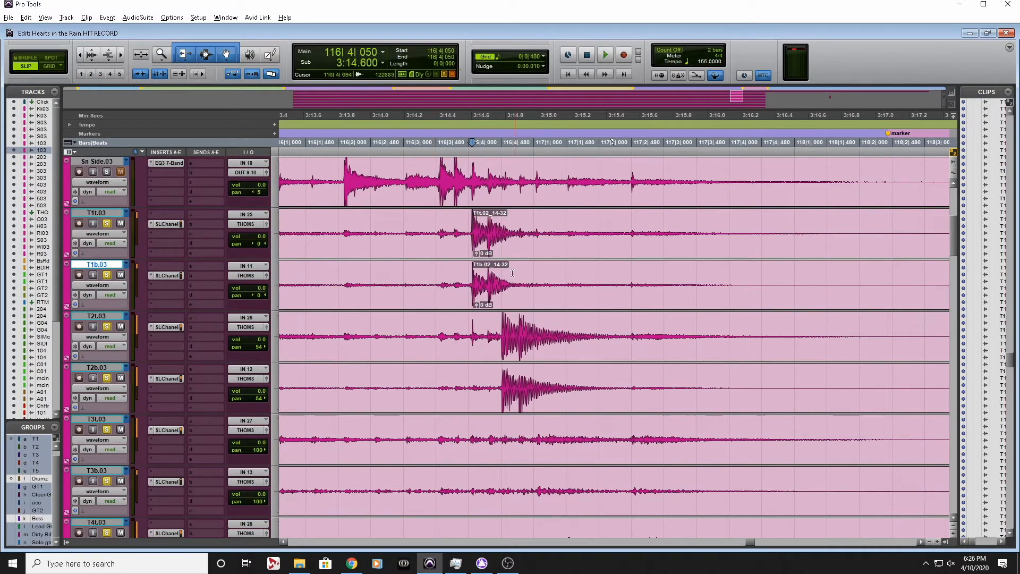
Trim the end of the T1t and T1b hits where the T2 hit begins and fade out their tails
{"action": "left_click", "coordinate": [501, 230]}
{"action": "key", "text": "s"}
{"action": "left_click_drag", "start_coordinate": [523, 232], "coordinate": [493, 232]}
{"action": "key", "text": "f"}
Split the T2t and T2b clips at the tom hit's attack at 116|4|491
{"action": "left_click", "coordinate": [483, 324]}
{"action": "key", "text": "Tab"}
{"action": "key", "text": "Tab"}
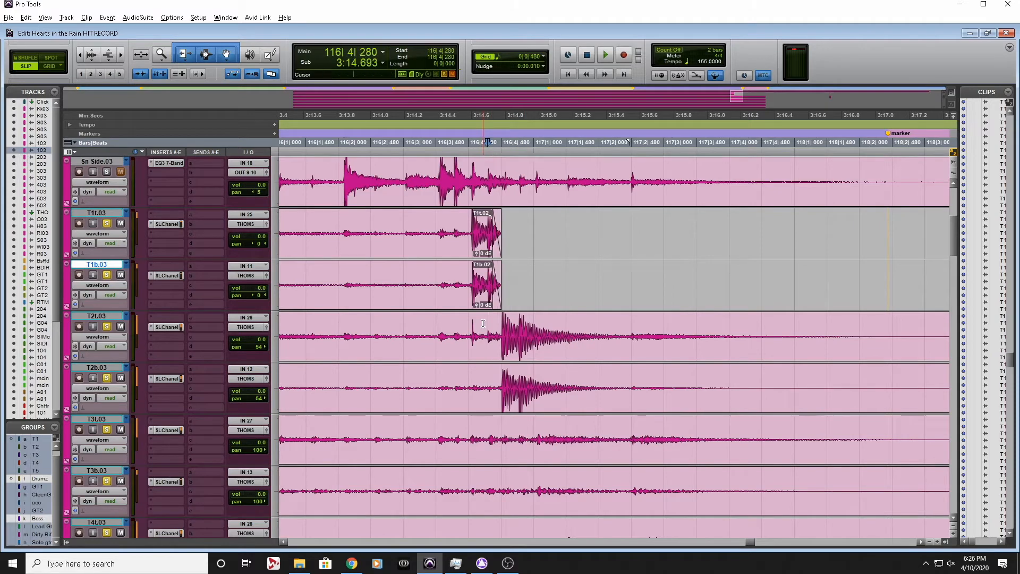
{"action": "key", "text": "b"}
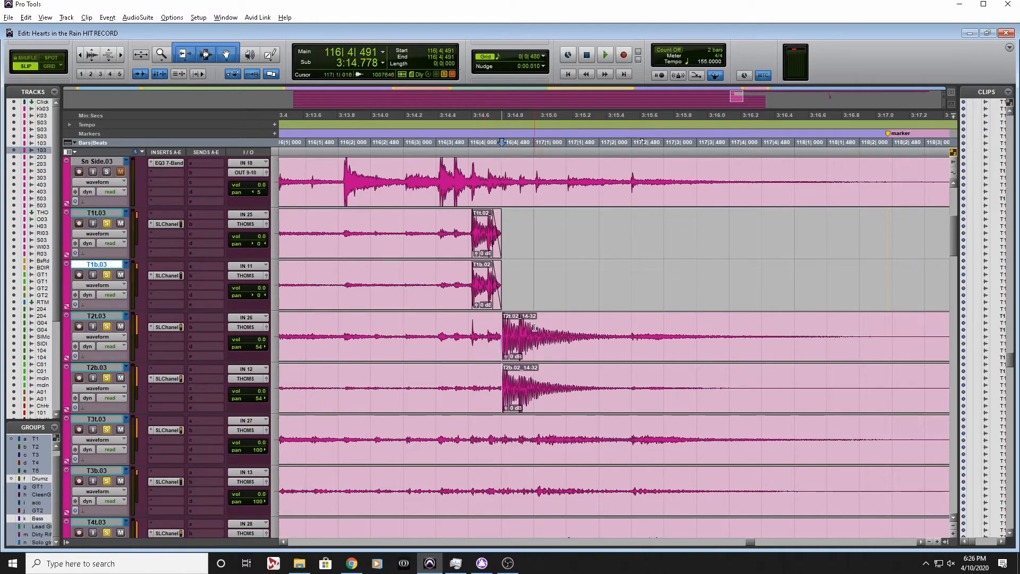
Trim the T2t and T2b hits at 117|1|525 and fade out their tails, moving the fade start to 116|4|859
{"action": "scroll", "coordinate": [541, 327], "scroll_direction": "down", "scroll_amount": 3}
{"action": "scroll", "coordinate": [530, 372], "scroll_direction": "up", "scroll_amount": 6}
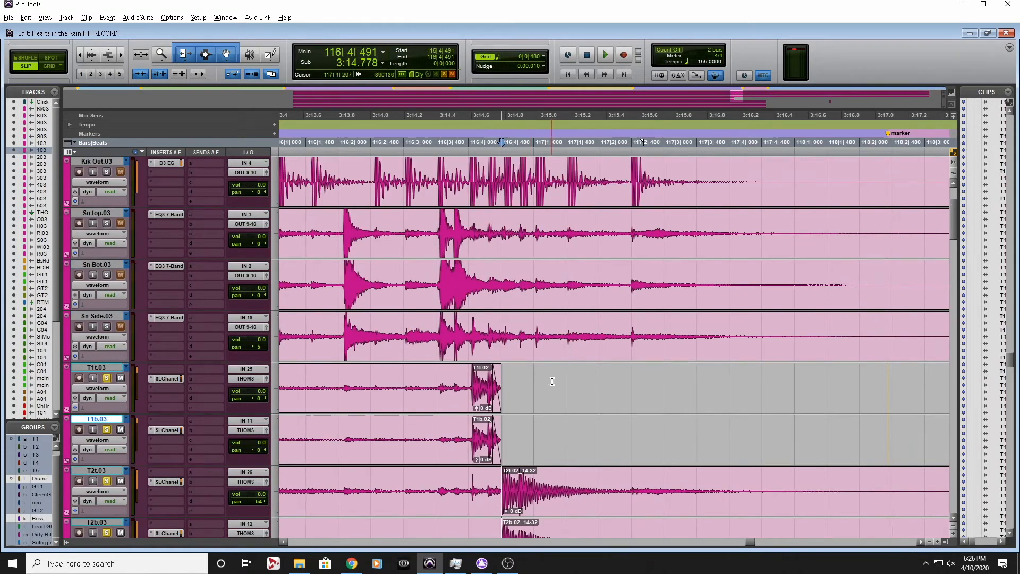
{"action": "scroll", "coordinate": [550, 377], "scroll_direction": "down", "scroll_amount": 4}
{"action": "left_click_drag", "start_coordinate": [625, 281], "coordinate": [519, 284]}
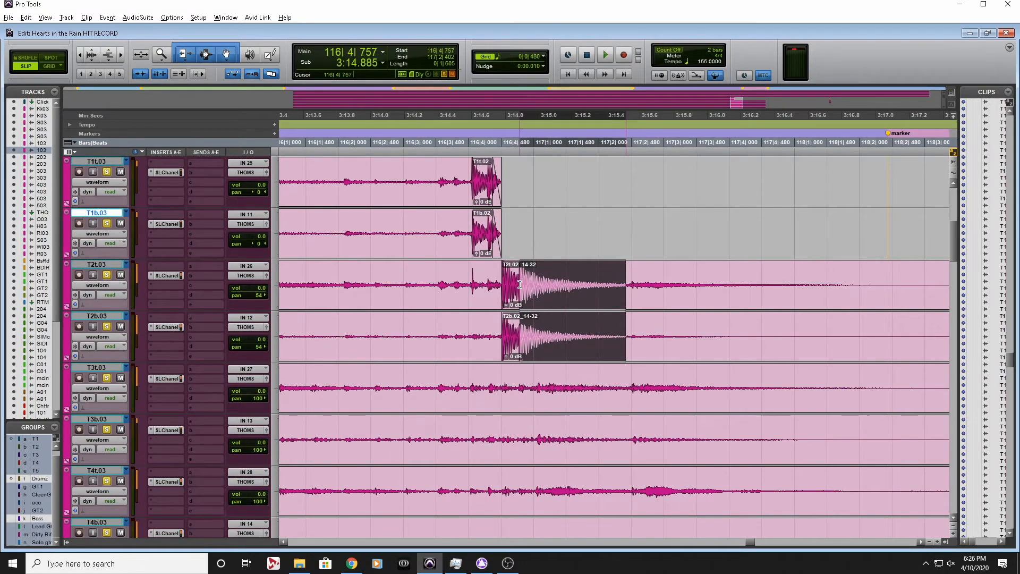
{"action": "left_click", "coordinate": [577, 284]}
{"action": "left_click", "coordinate": [568, 281]}
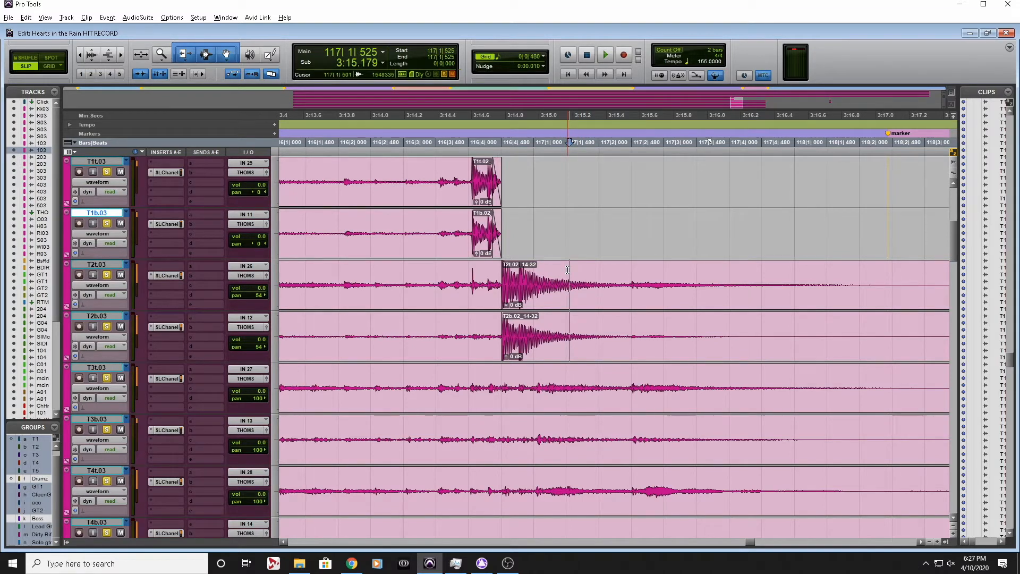
{"action": "key", "text": "s"}
{"action": "left_click_drag", "start_coordinate": [564, 269], "coordinate": [528, 271]}
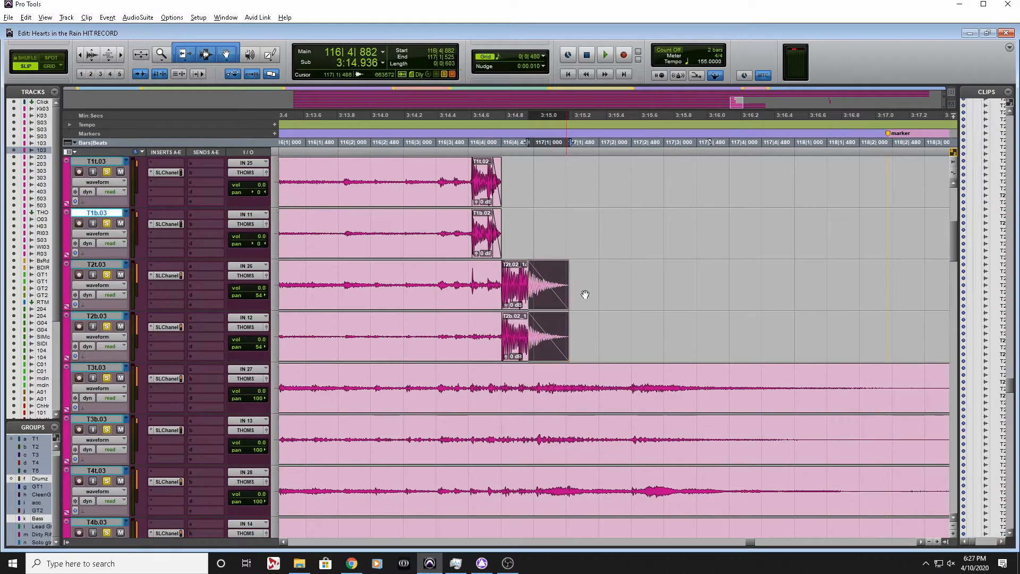
{"action": "mouse_move", "coordinate": [553, 342]}
{"action": "left_mouse_down"}
{"action": "mouse_move", "coordinate": [614, 345]}
{"action": "mouse_move", "coordinate": [550, 330]}
{"action": "left_mouse_up"}
Select the T3 to T5 bleed clips that start at 112|1|022 and delete them
{"action": "key", "text": "r"}
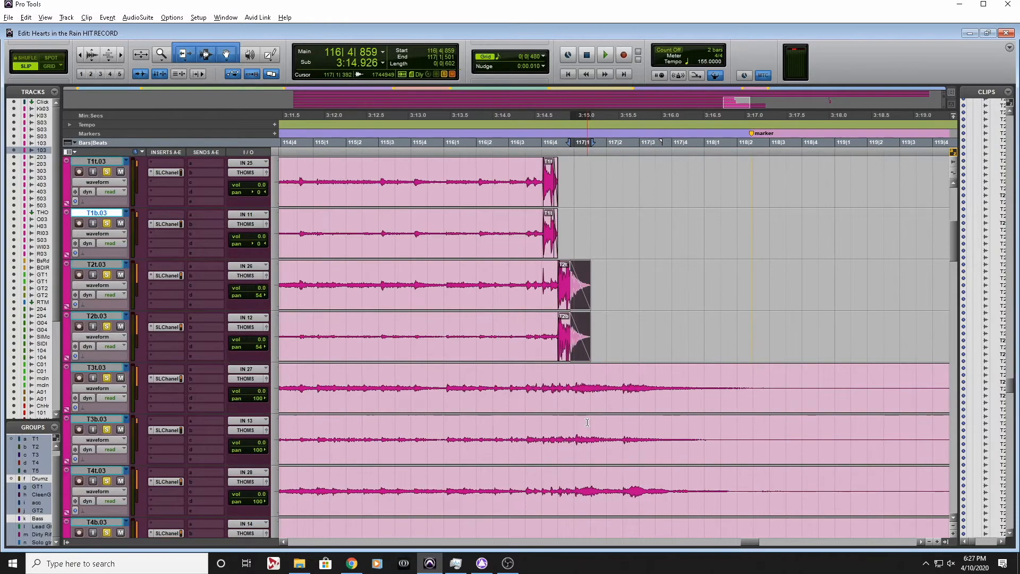
{"action": "key", "text": "r"}
{"action": "key", "text": "r"}
{"action": "key", "text": "r"}
{"action": "scroll", "coordinate": [584, 364], "scroll_direction": "down", "scroll_amount": 3}
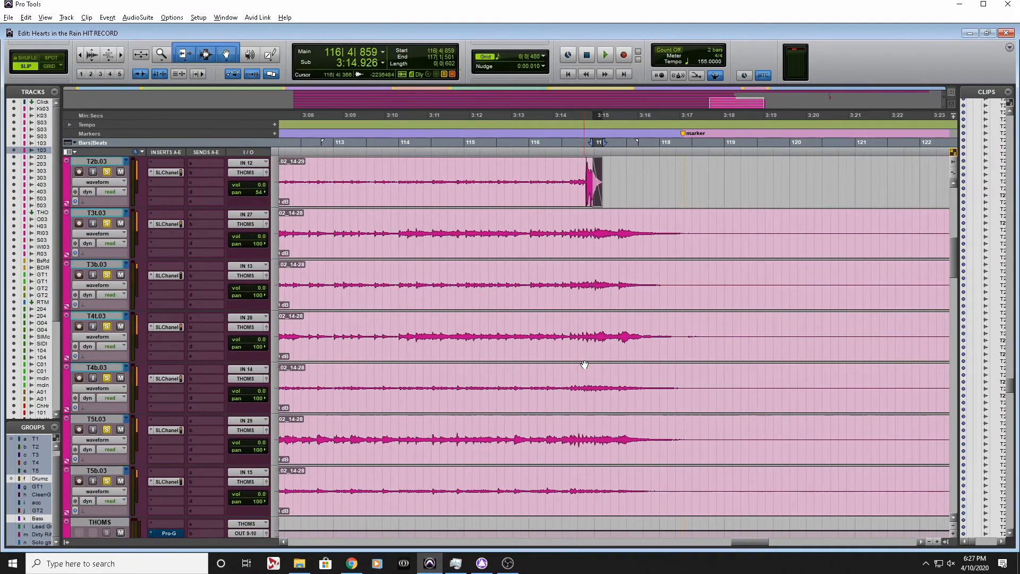
{"action": "left_click_drag", "start_coordinate": [605, 251], "coordinate": [598, 503]}
{"action": "key", "text": "Delete"}
Delete the T1 and T2 bleed clips from bar 112 up to the isolated tom hits before bar 117
{"action": "scroll", "coordinate": [628, 407], "scroll_direction": "up", "scroll_amount": 2}
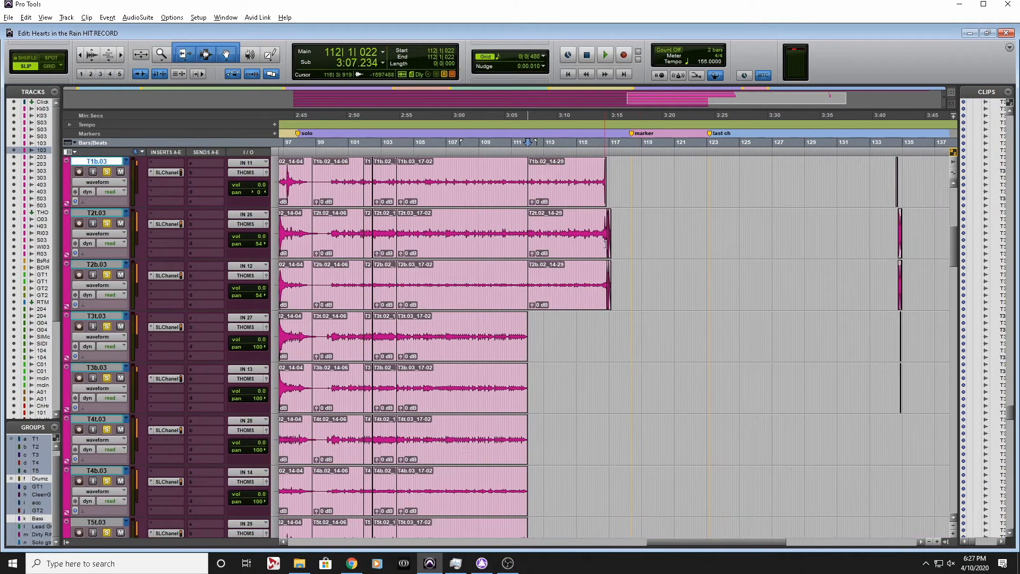
{"action": "left_click", "coordinate": [599, 146]}
{"action": "key", "text": "ctrl+]"}
{"action": "key", "text": "ctrl+]"}
{"action": "key", "text": "ctrl+]"}
{"action": "scroll", "coordinate": [579, 256], "scroll_direction": "up", "scroll_amount": 4}
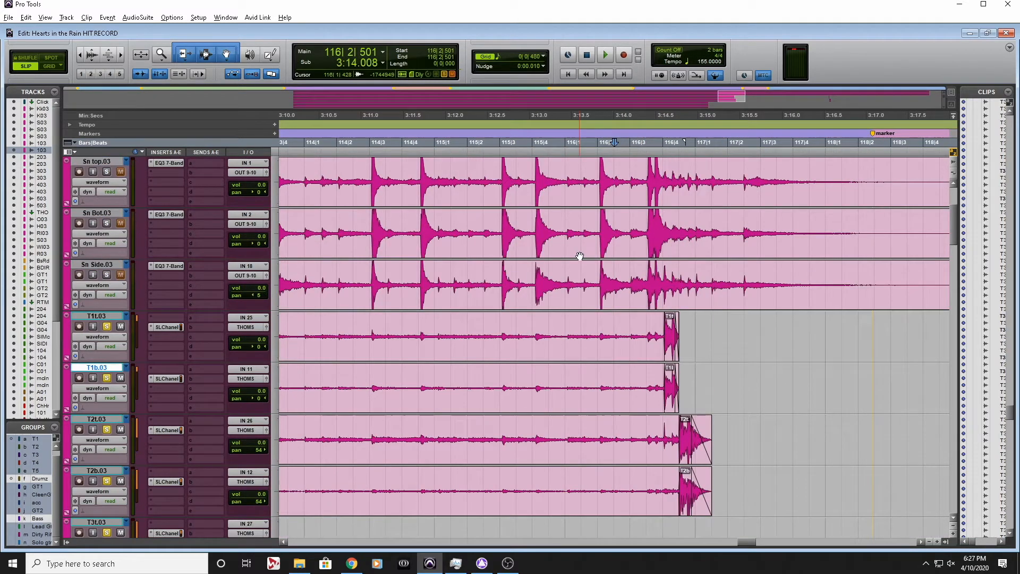
{"action": "scroll", "coordinate": [580, 256], "scroll_direction": "left", "scroll_amount": 4}
{"action": "key", "text": "r"}
{"action": "scroll", "coordinate": [579, 256], "scroll_direction": "right", "scroll_amount": 1}
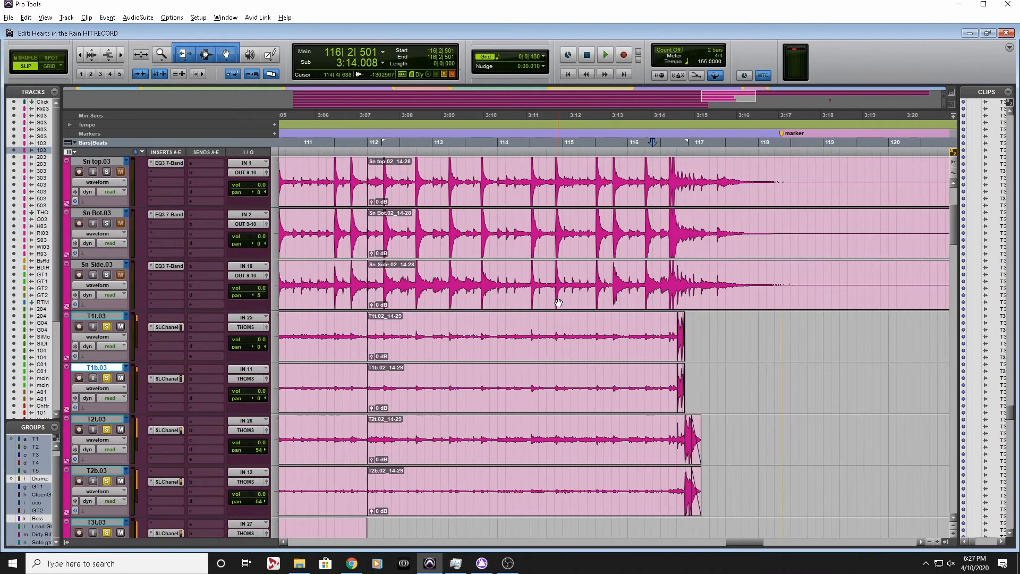
{"action": "left_click", "coordinate": [547, 345]}
{"action": "key", "text": "Delete"}
{"action": "left_click", "coordinate": [542, 464]}
{"action": "key", "text": "Delete"}
Audition the isolated T1 and T2 hits from 116|3|355
{"action": "left_click", "coordinate": [667, 213]}
{"action": "key", "text": "space"}
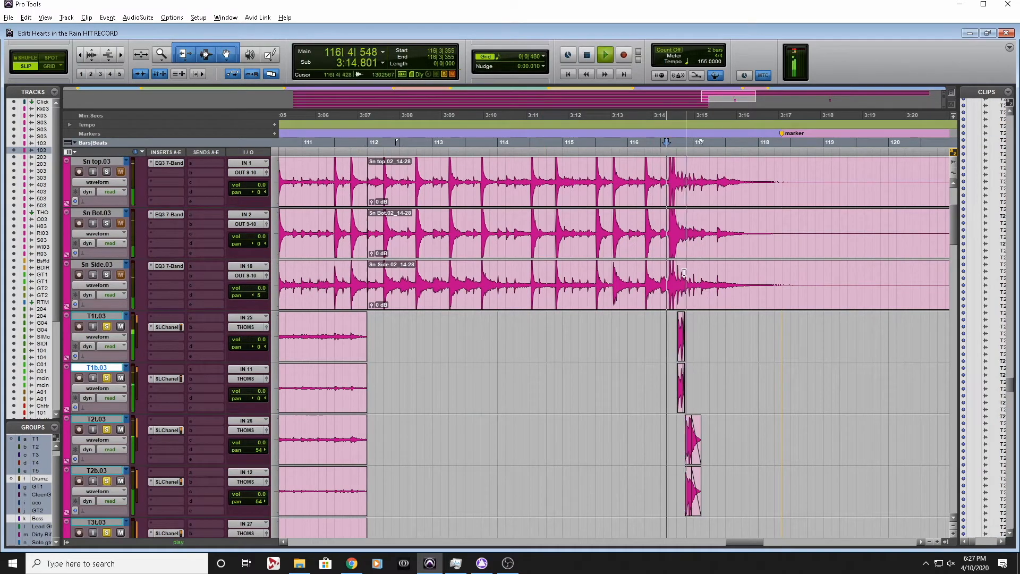
{"action": "key", "text": "space"}
{"action": "key", "text": "space"}
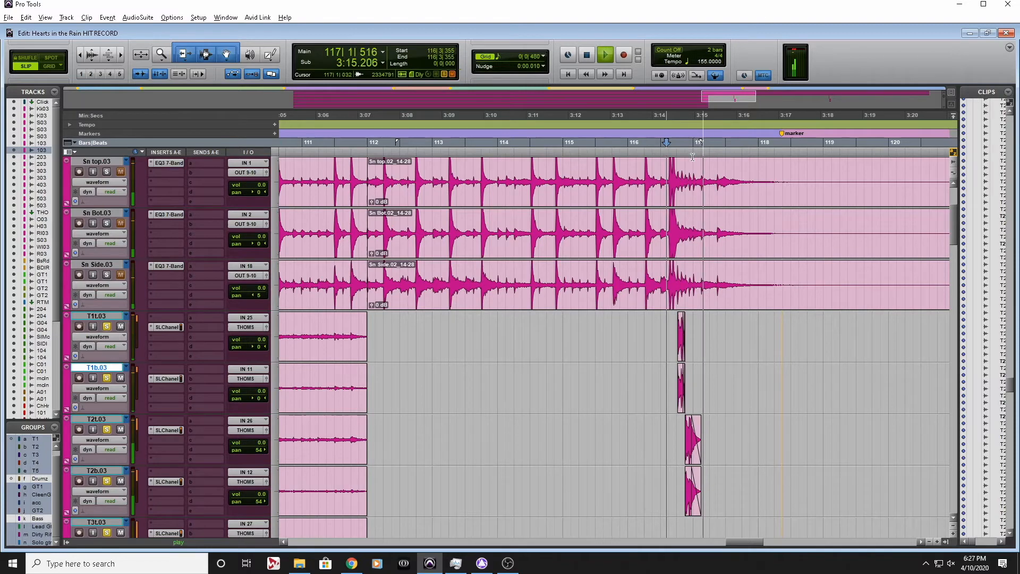
{"action": "key", "text": "space"}
Trim the T2t and T2b hits to end at 117|1|267 and audition them from 116|3|253
{"action": "left_click", "coordinate": [684, 419]}
{"action": "key", "text": "t"}
{"action": "key", "text": "t"}
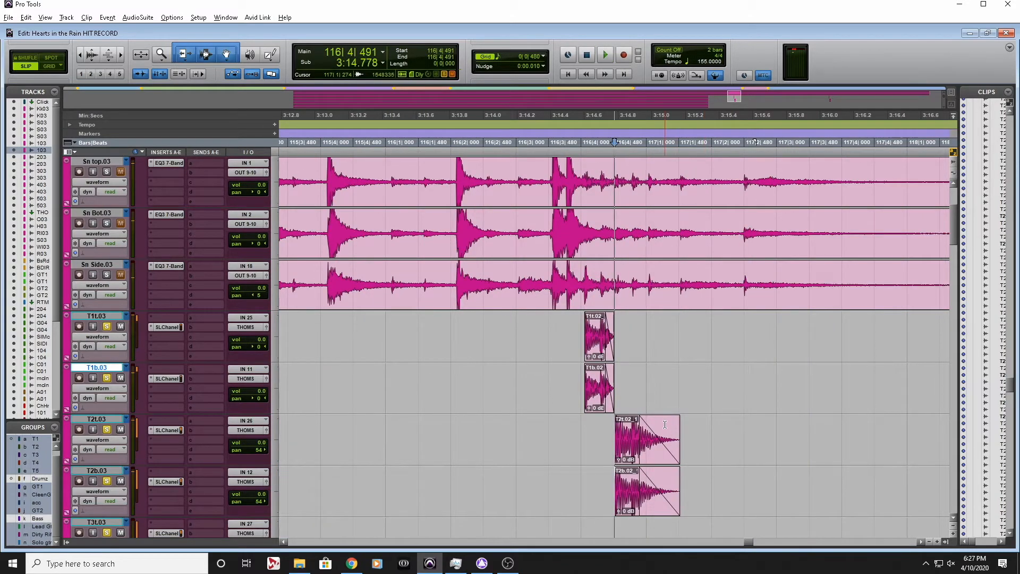
{"action": "left_click", "coordinate": [663, 423]}
{"action": "key", "text": "s"}
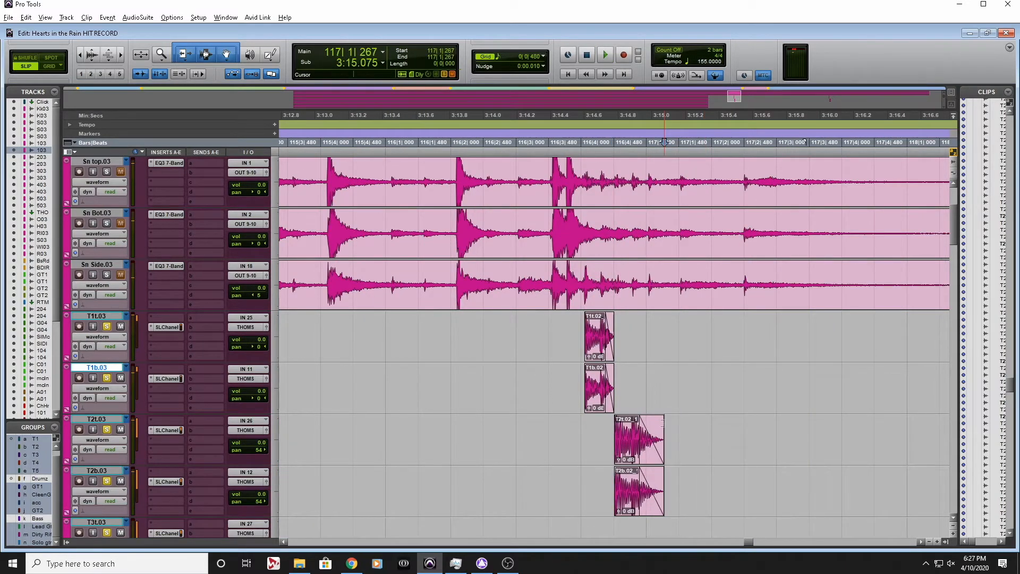
{"action": "left_click", "coordinate": [533, 129]}
{"action": "key", "text": "space"}
Open the FabFilter Pro-Q 3 AudioSuite plug-in and move its window clear of the tom clips
{"action": "scroll", "coordinate": [680, 418], "scroll_direction": "down", "scroll_amount": 1}
{"action": "left_click", "coordinate": [173, 17]}
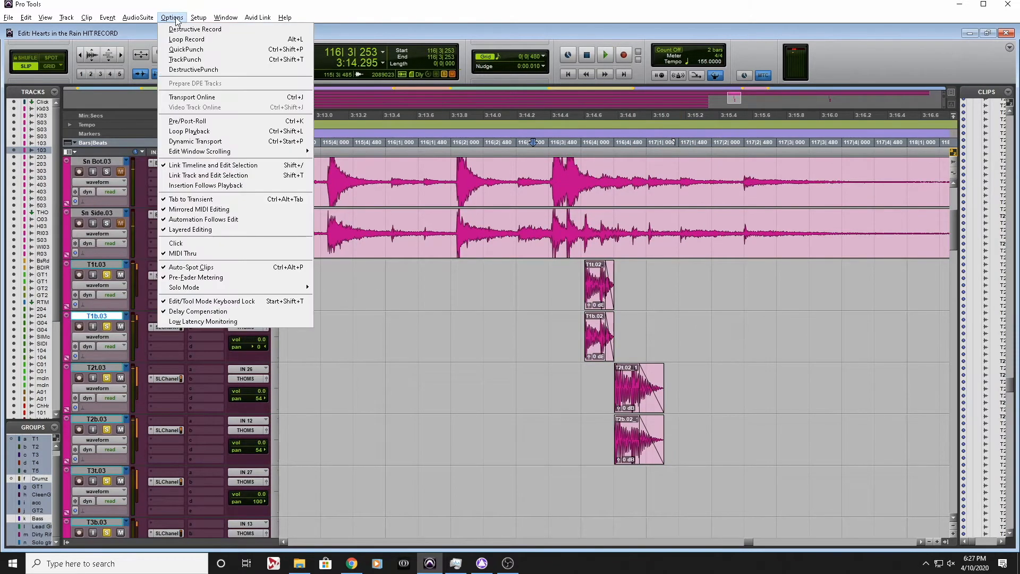
{"action": "mouse_move", "coordinate": [137, 17]}
{"action": "mouse_move", "coordinate": [157, 40]}
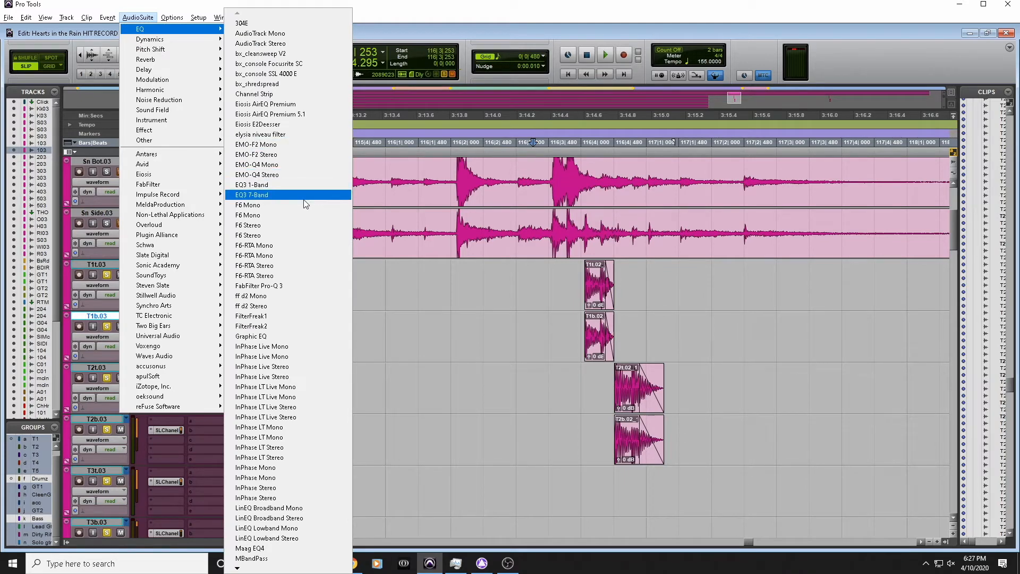
{"action": "left_click", "coordinate": [294, 285]}
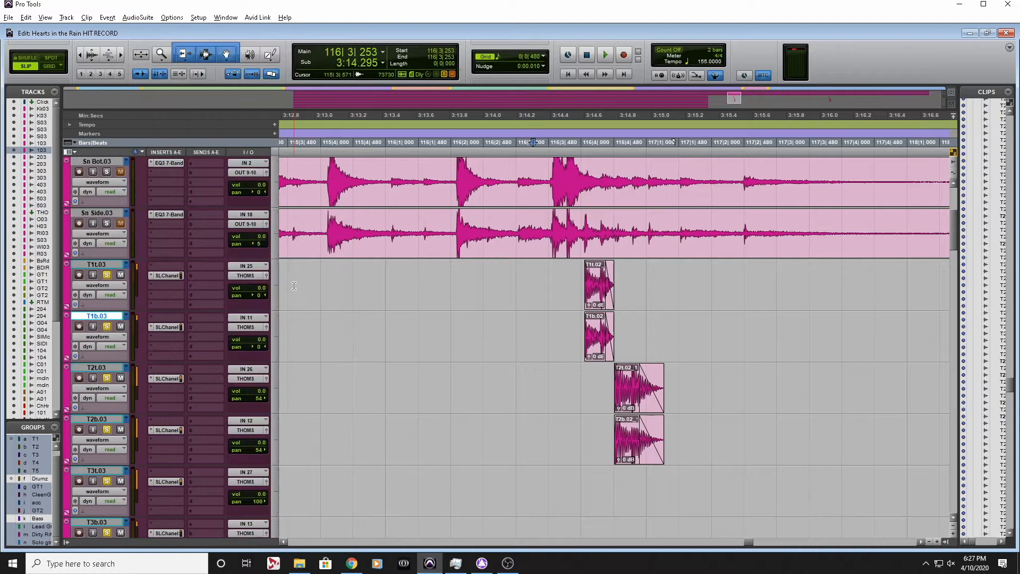
{"action": "left_click_drag", "start_coordinate": [750, 10], "coordinate": [263, 19]}
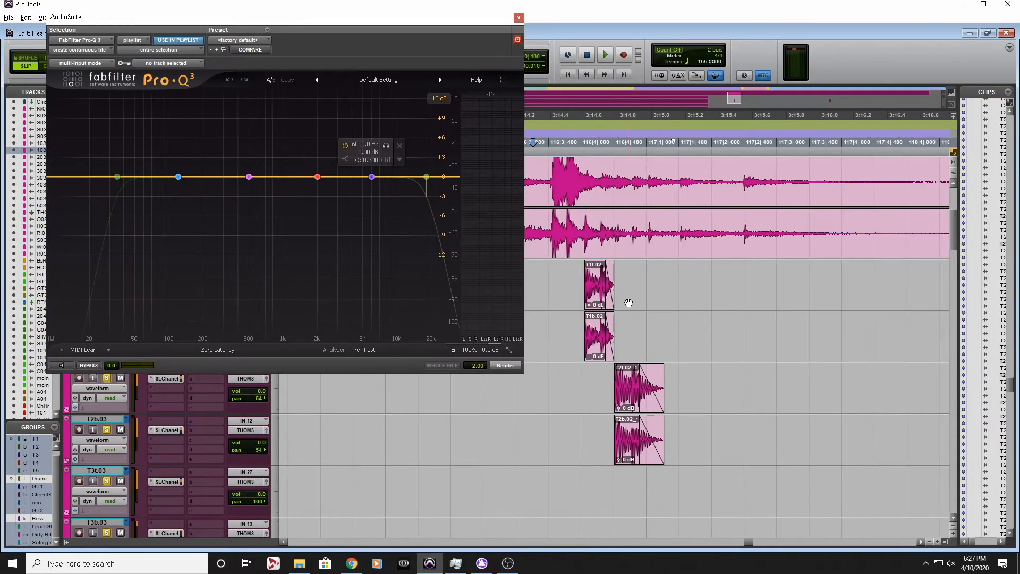
Extend the T2t and T2b fade-outs to a later end after bar 117 and audition the longer decay
{"action": "left_click", "coordinate": [601, 372]}
{"action": "key", "text": "space"}
{"action": "key", "text": "space"}
{"action": "key", "text": "space"}
{"action": "key", "text": "space"}
{"action": "left_click_drag", "start_coordinate": [662, 407], "coordinate": [682, 406]}
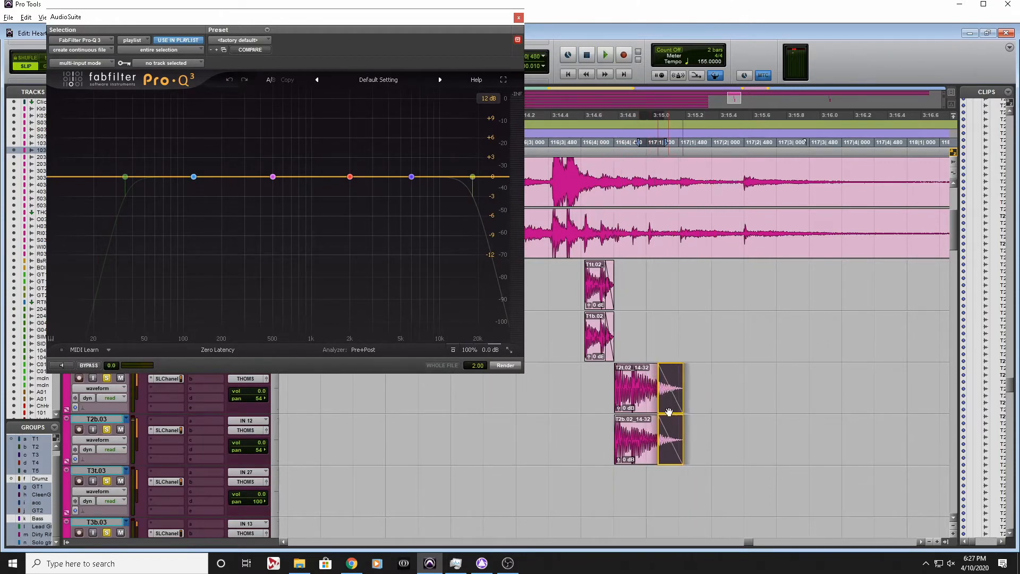
{"action": "left_click", "coordinate": [596, 373]}
{"action": "key", "text": "space"}
{"action": "key", "text": "space"}
Render a 24 dB/oct Pro-Q 3 high cut set just above 500 Hz onto the T2t and T2b fade-out tails
{"action": "mouse_move", "coordinate": [478, 162]}
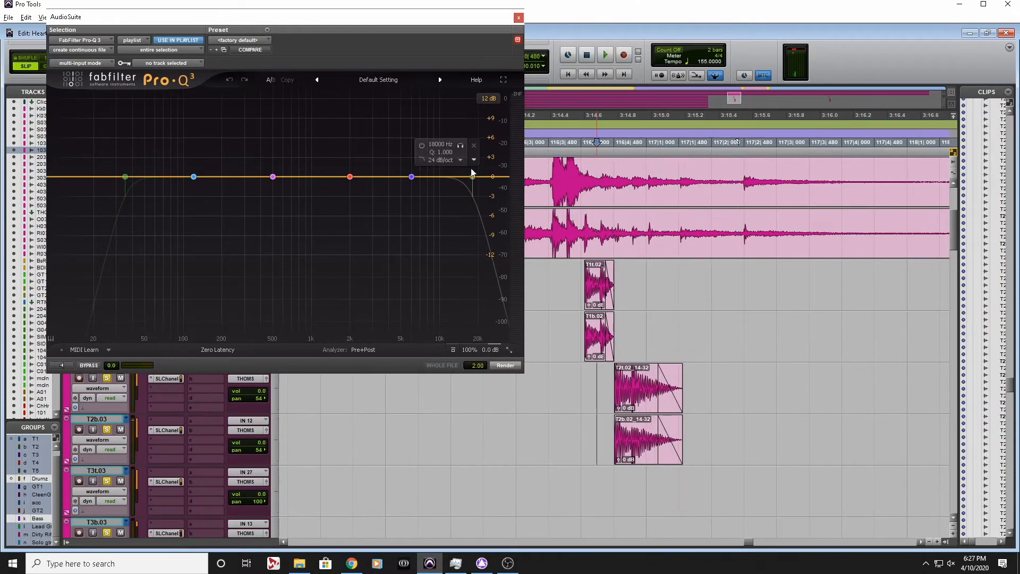
{"action": "left_click", "coordinate": [422, 145]}
{"action": "left_click_drag", "start_coordinate": [472, 176], "coordinate": [286, 177]}
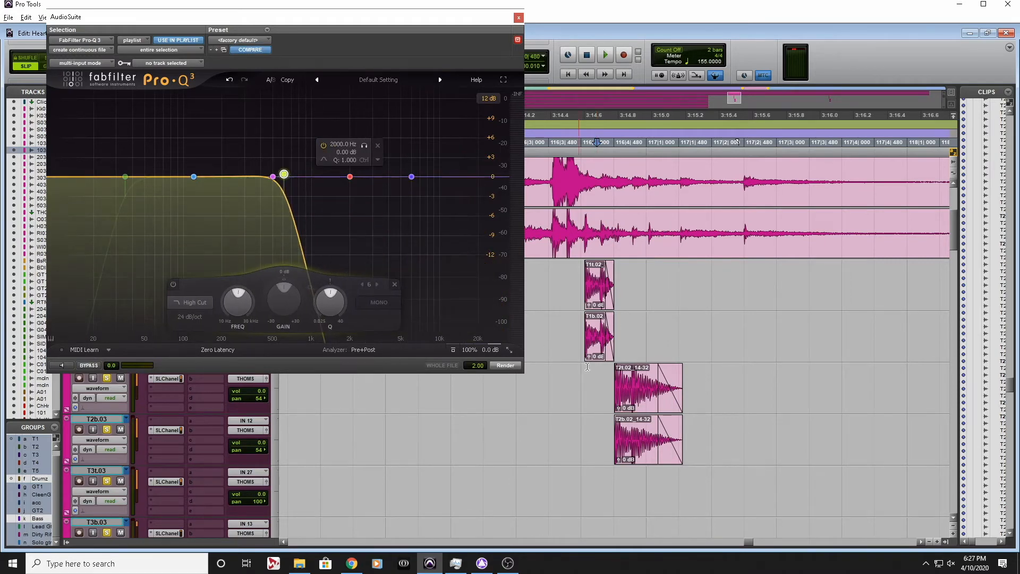
{"action": "left_click", "coordinate": [667, 457]}
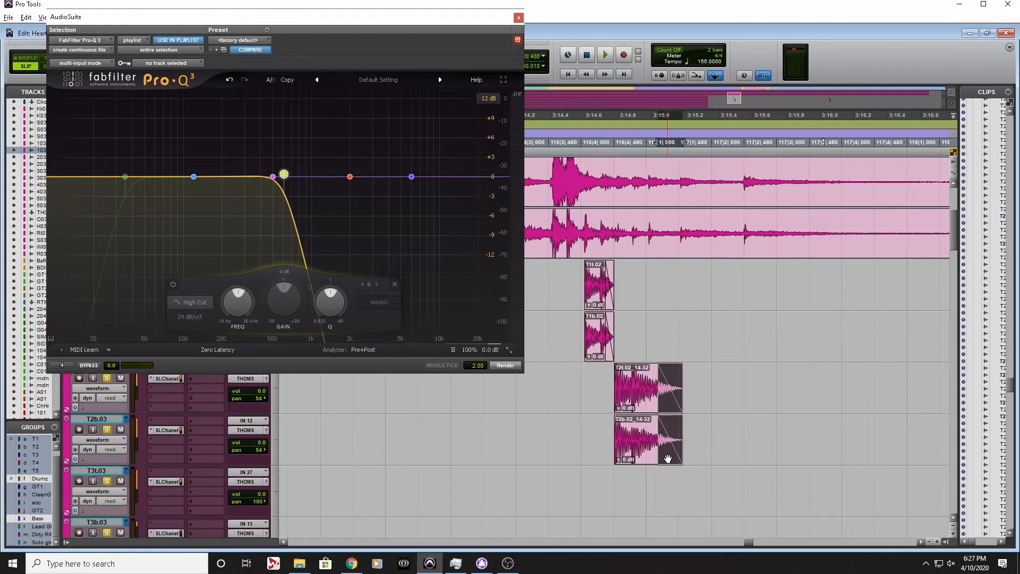
{"action": "left_click", "coordinate": [504, 367]}
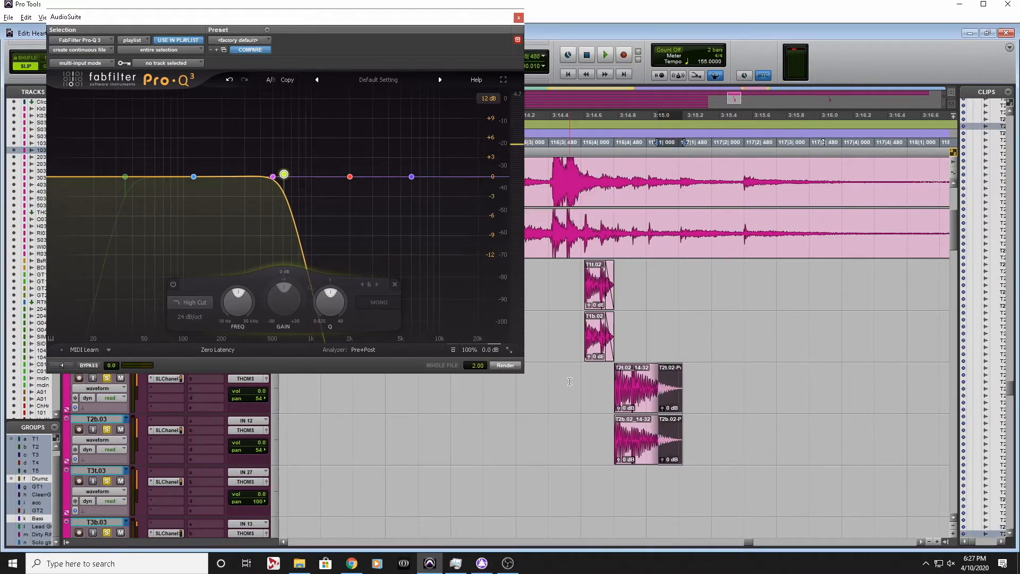
Audition the T2 hits with their filtered tails
{"action": "left_click", "coordinate": [559, 371]}
{"action": "key", "text": "space"}
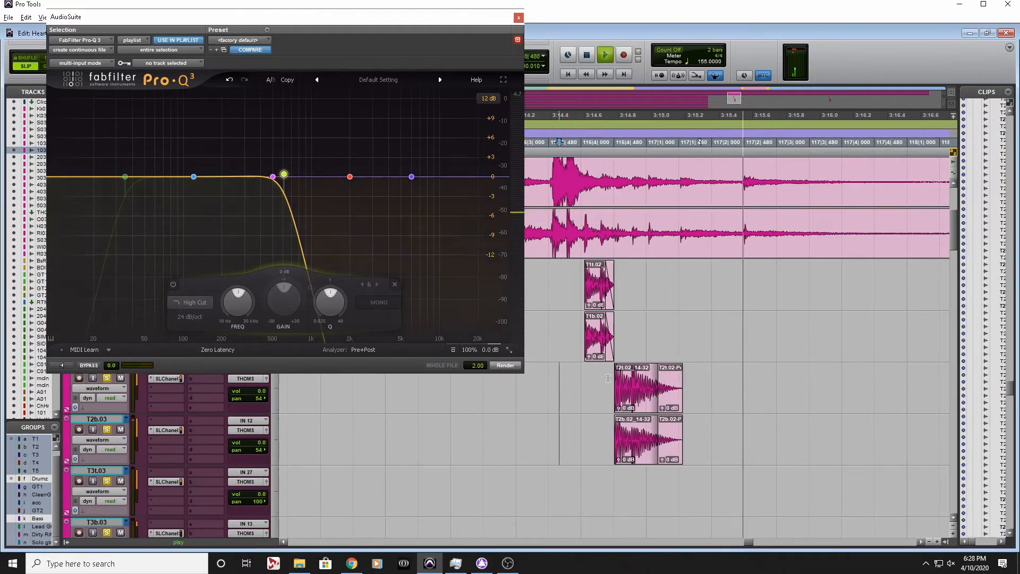
{"action": "key", "text": "space"}
Move the splice between the T2 hits and their filtered tails earlier to about 117|1|000 and audition it
{"action": "left_click_drag", "start_coordinate": [660, 397], "coordinate": [647, 410]}
{"action": "left_click", "coordinate": [585, 394]}
{"action": "key", "text": "space"}
{"action": "key", "text": "space"}
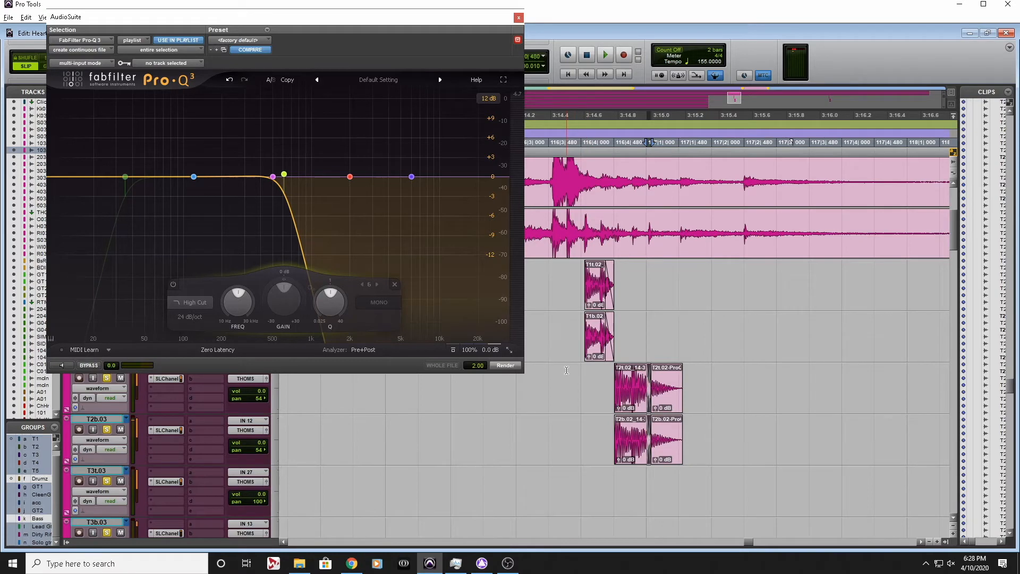
Audition the T1 and T2 hits again from 116|3|746 and close the Pro-Q 3 window
{"action": "left_click", "coordinate": [566, 371]}
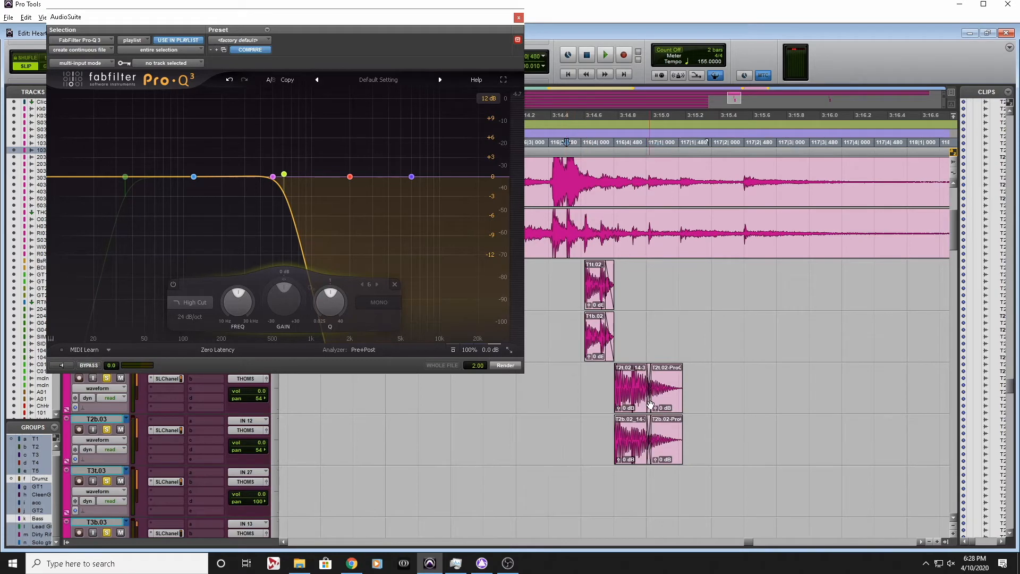
{"action": "key", "text": "space"}
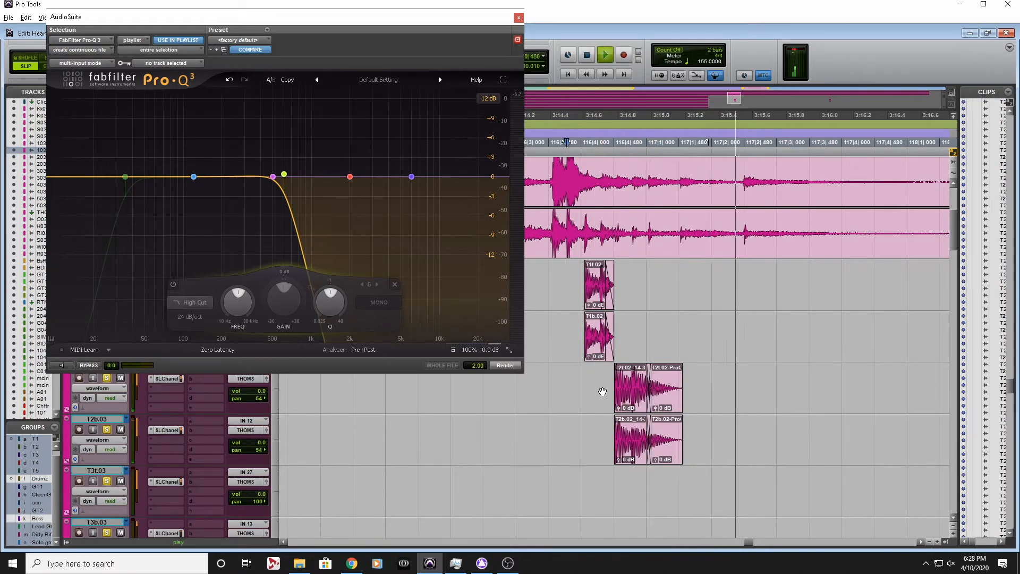
{"action": "key", "text": "space"}
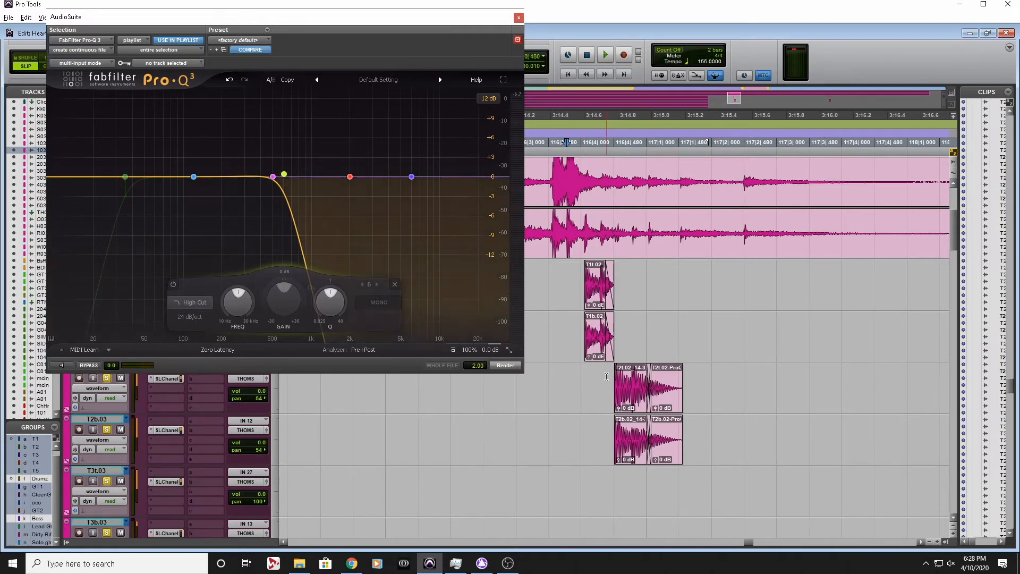
{"action": "left_click", "coordinate": [518, 20]}
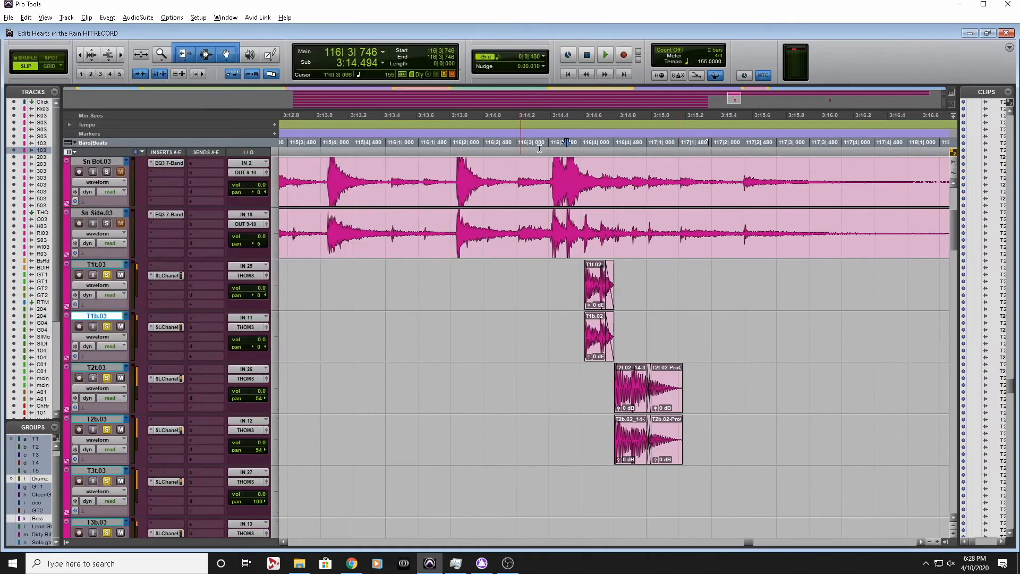
Examine the tom tracks from the second verse through the bridge and solo for further tom hits
{"action": "key", "text": "r"}
{"action": "key", "text": "r"}
{"action": "key", "text": "r"}
{"action": "key", "text": "r"}
{"action": "scroll", "coordinate": [567, 404], "scroll_direction": "down", "scroll_amount": 7}
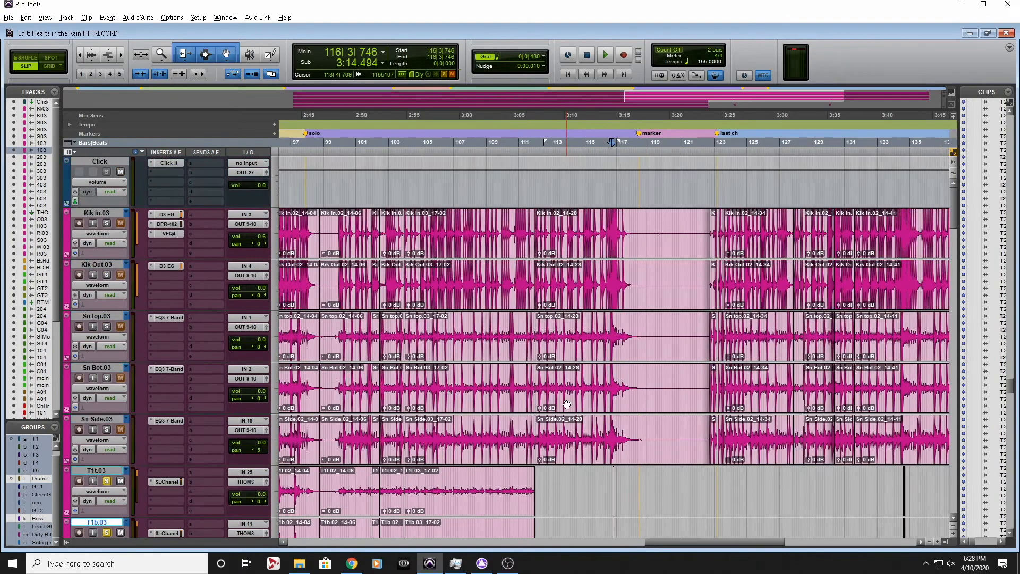
{"action": "scroll", "coordinate": [567, 405], "scroll_direction": "left", "scroll_amount": 6}
{"action": "scroll", "coordinate": [566, 404], "scroll_direction": "up", "scroll_amount": 5}
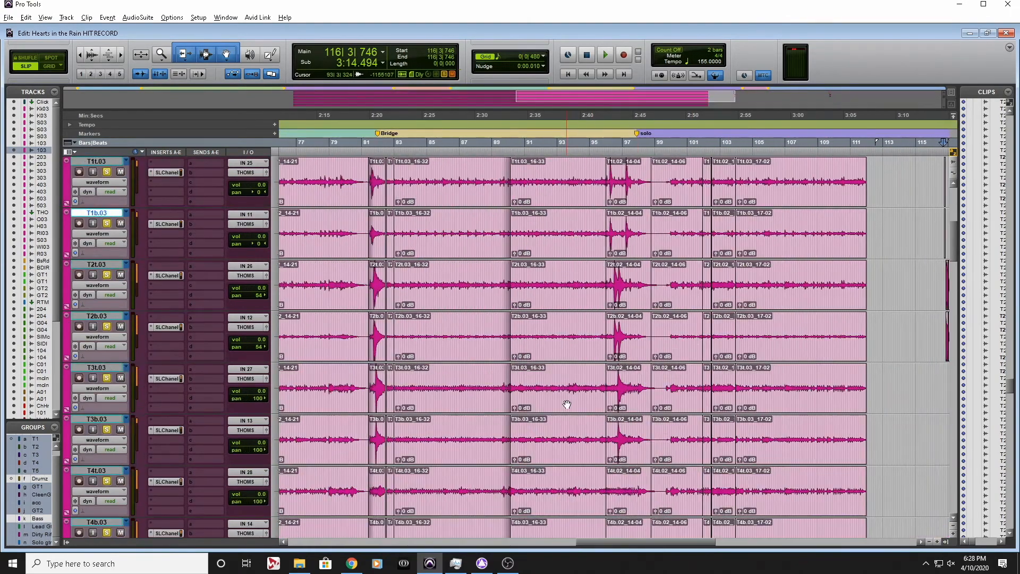
{"action": "scroll", "coordinate": [567, 405], "scroll_direction": "left", "scroll_amount": 2}
{"action": "scroll", "coordinate": [567, 405], "scroll_direction": "left", "scroll_amount": 6}
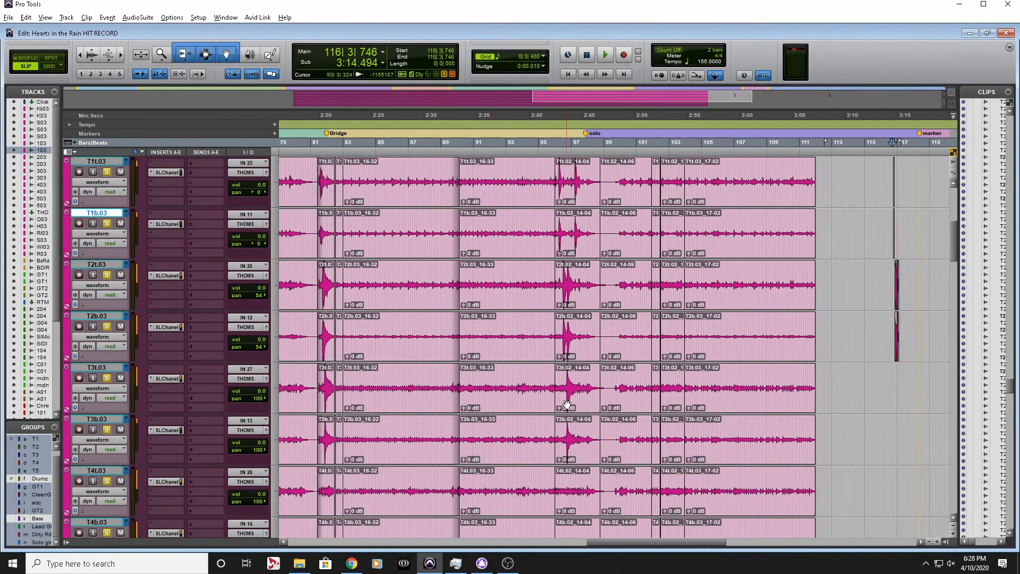
{"action": "scroll", "coordinate": [567, 405], "scroll_direction": "left", "scroll_amount": 8}
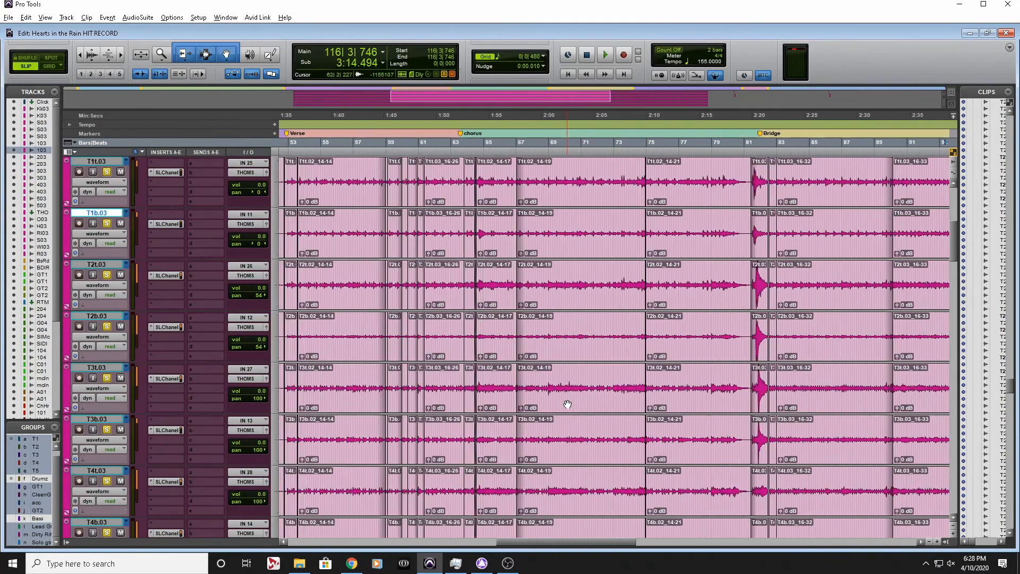
{"action": "scroll", "coordinate": [567, 404], "scroll_direction": "right", "scroll_amount": 15}
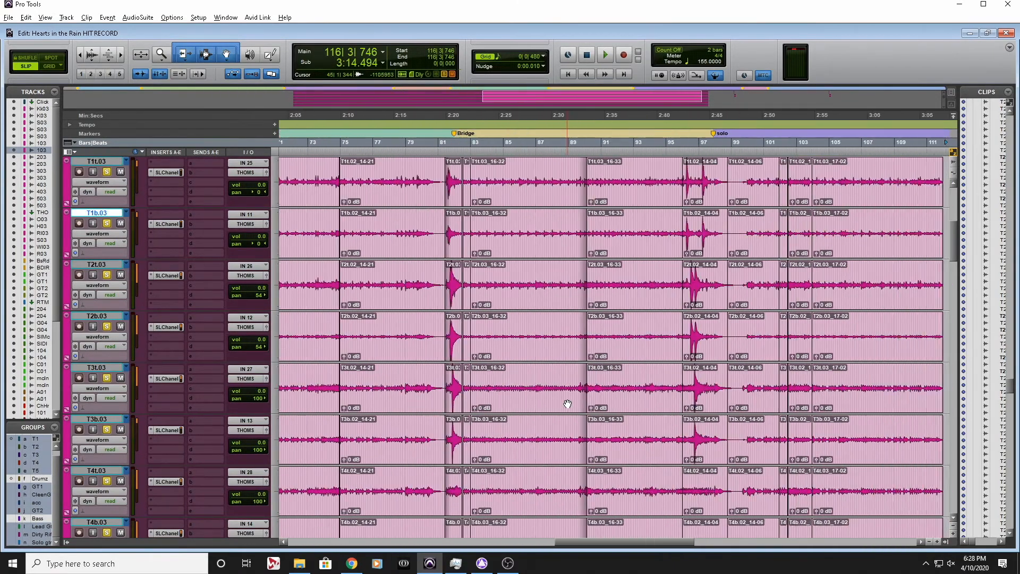
Audition the tom fill at the end of the bridge from 95|3|831
{"action": "left_click", "coordinate": [572, 155]}
{"action": "scroll", "coordinate": [573, 155], "scroll_direction": "up", "scroll_amount": 4}
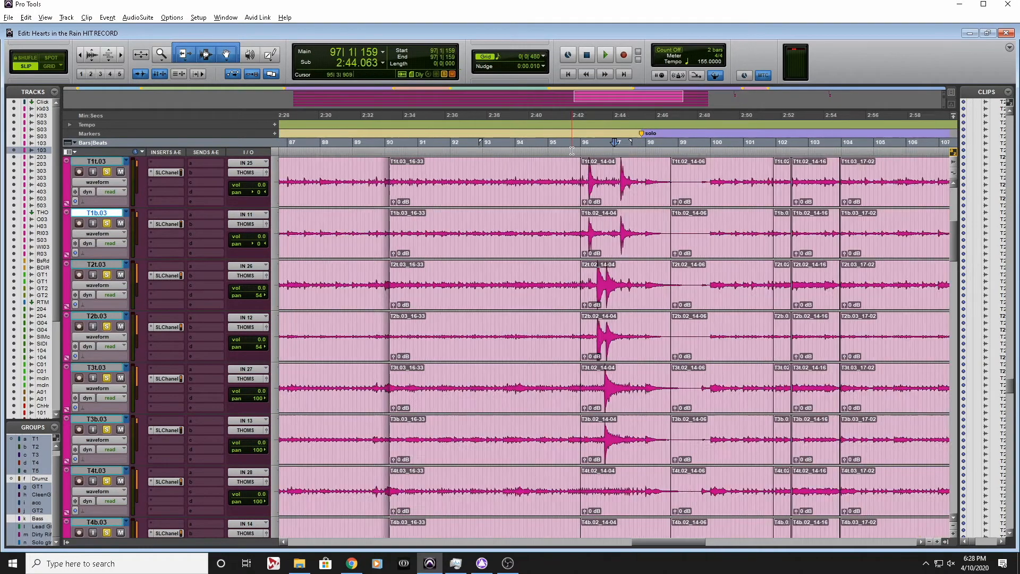
{"action": "scroll", "coordinate": [544, 214], "scroll_direction": "up", "scroll_amount": 3}
{"action": "scroll", "coordinate": [543, 214], "scroll_direction": "down", "scroll_amount": 2}
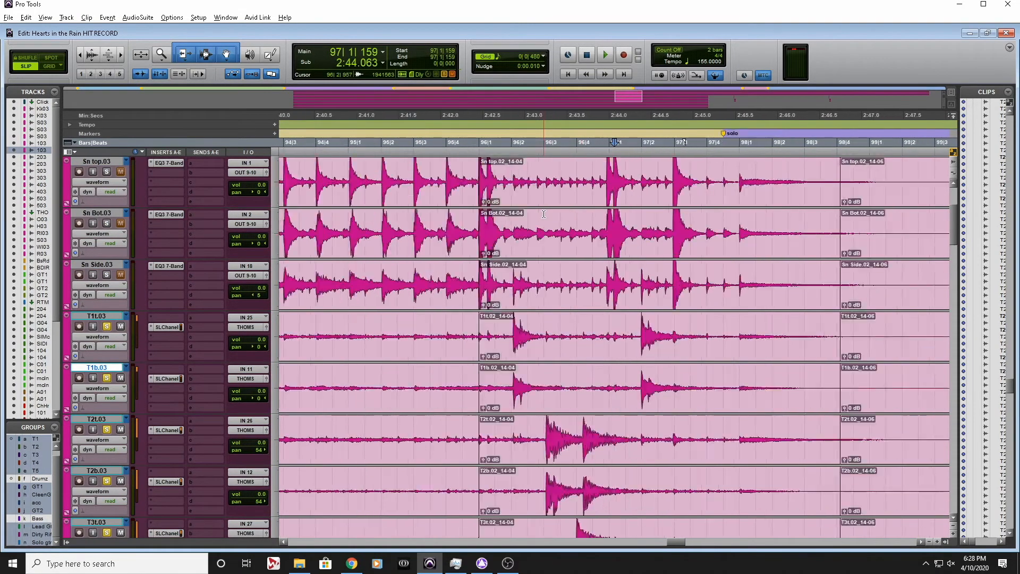
{"action": "scroll", "coordinate": [543, 214], "scroll_direction": "down", "scroll_amount": 3}
{"action": "scroll", "coordinate": [542, 216], "scroll_direction": "up", "scroll_amount": 3}
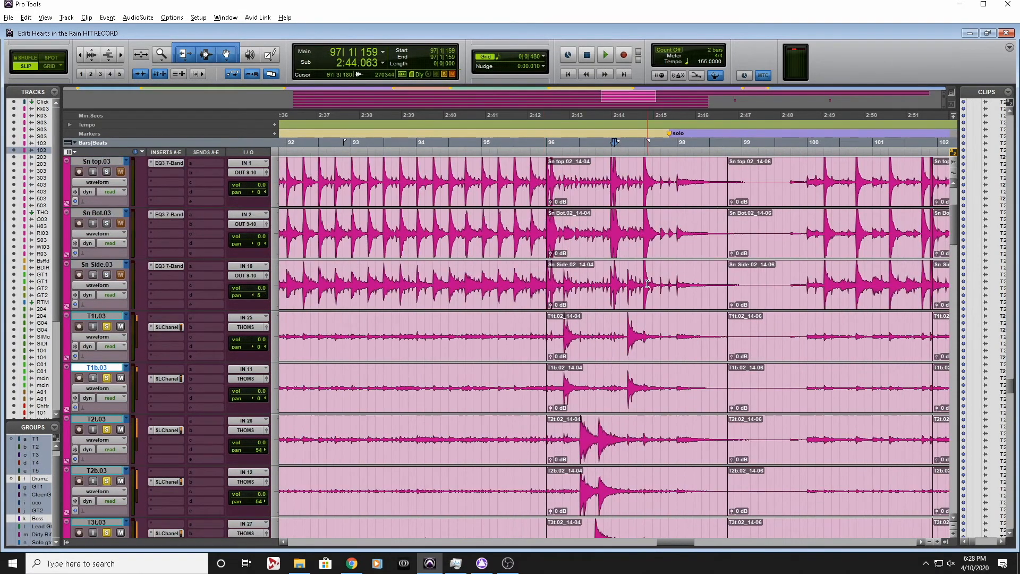
{"action": "left_click", "coordinate": [654, 230]}
{"action": "scroll", "coordinate": [657, 239], "scroll_direction": "up", "scroll_amount": 1}
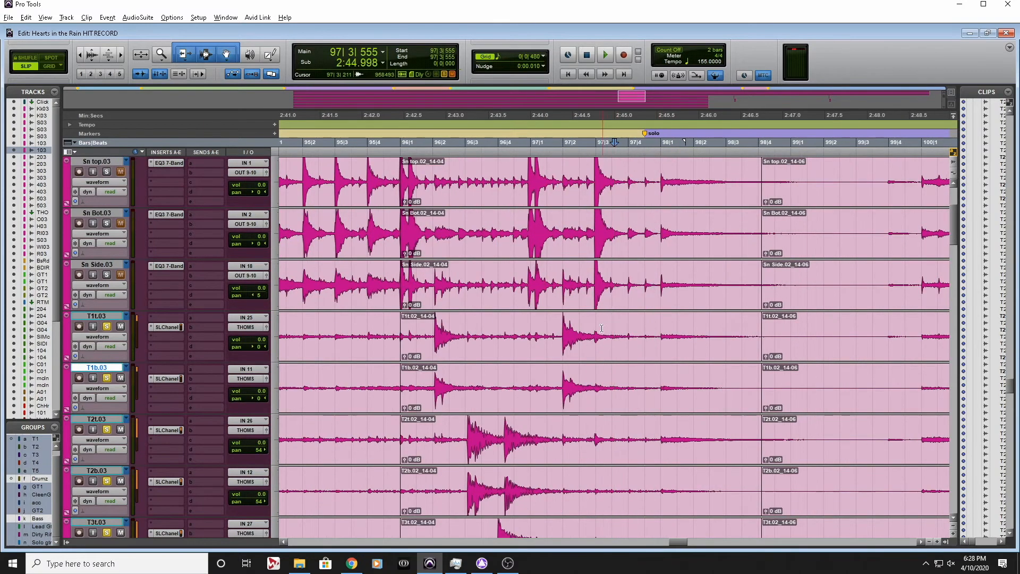
{"action": "left_click", "coordinate": [585, 328]}
{"action": "left_click", "coordinate": [363, 332]}
{"action": "key", "text": "space"}
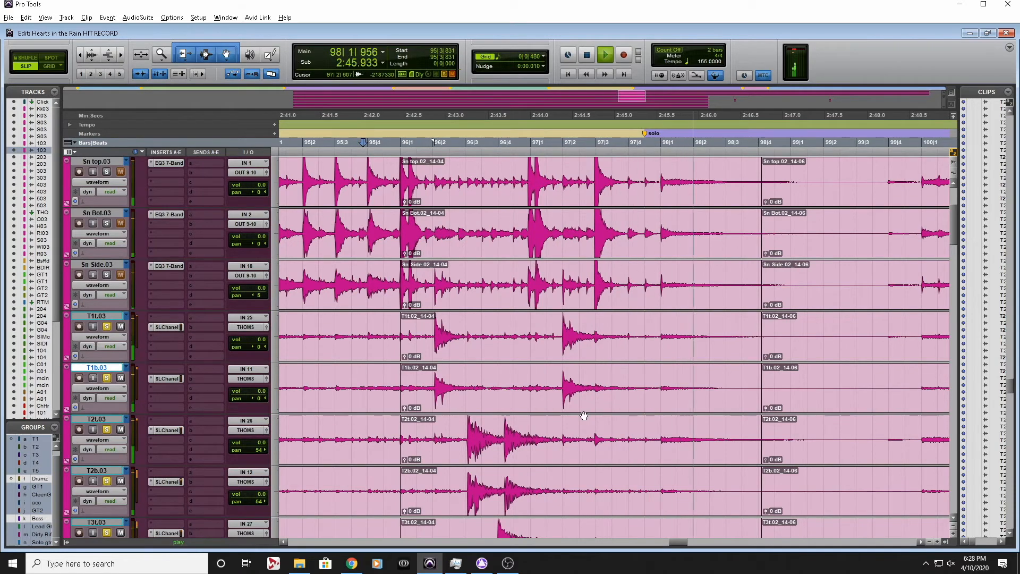
{"action": "key", "text": "space"}
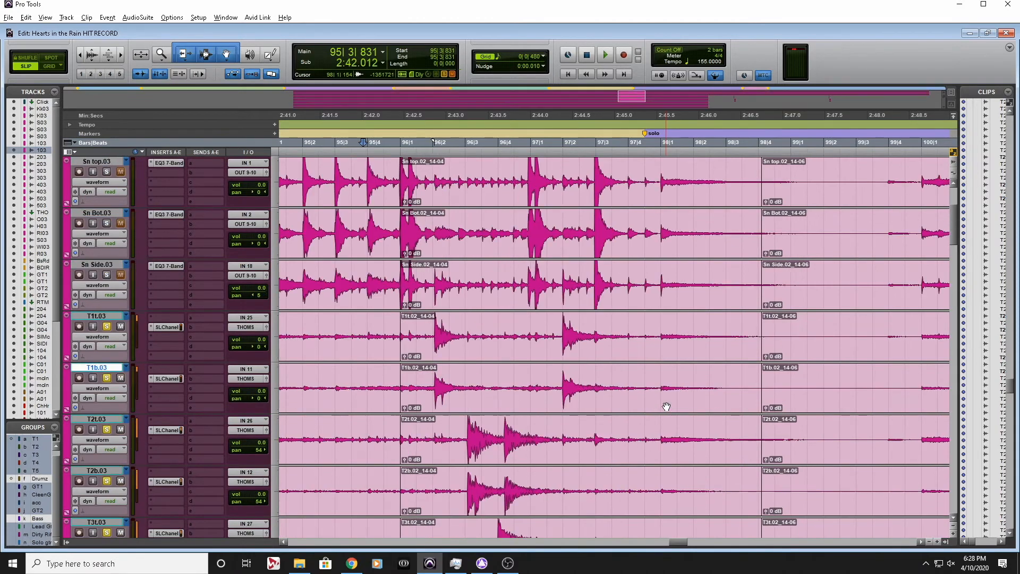
Delete the T1 and T2 bleed clips on both mics from 98|4|099 to 112|1|022
{"action": "scroll", "coordinate": [667, 407], "scroll_direction": "down", "scroll_amount": 1}
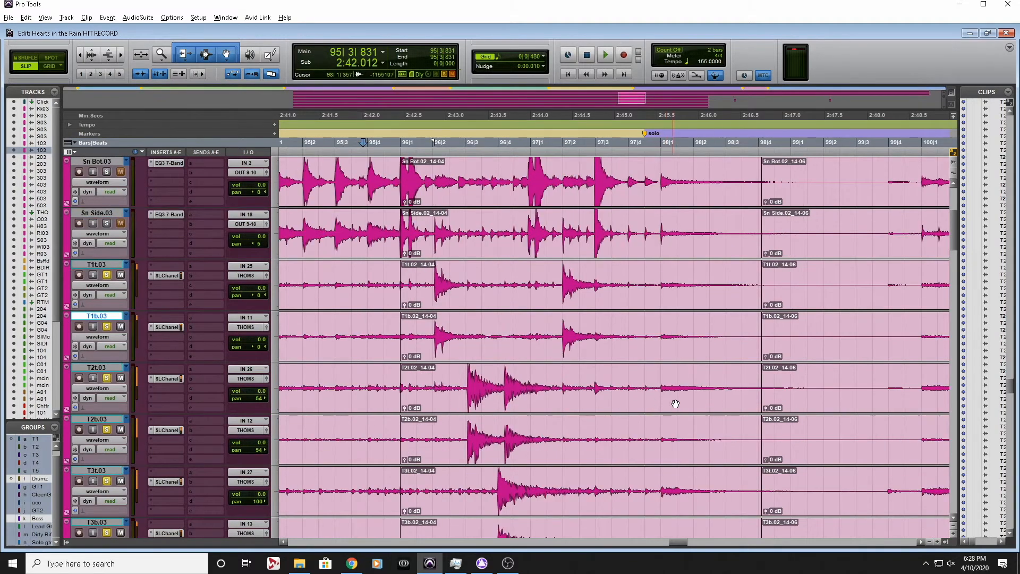
{"action": "left_click", "coordinate": [554, 261]}
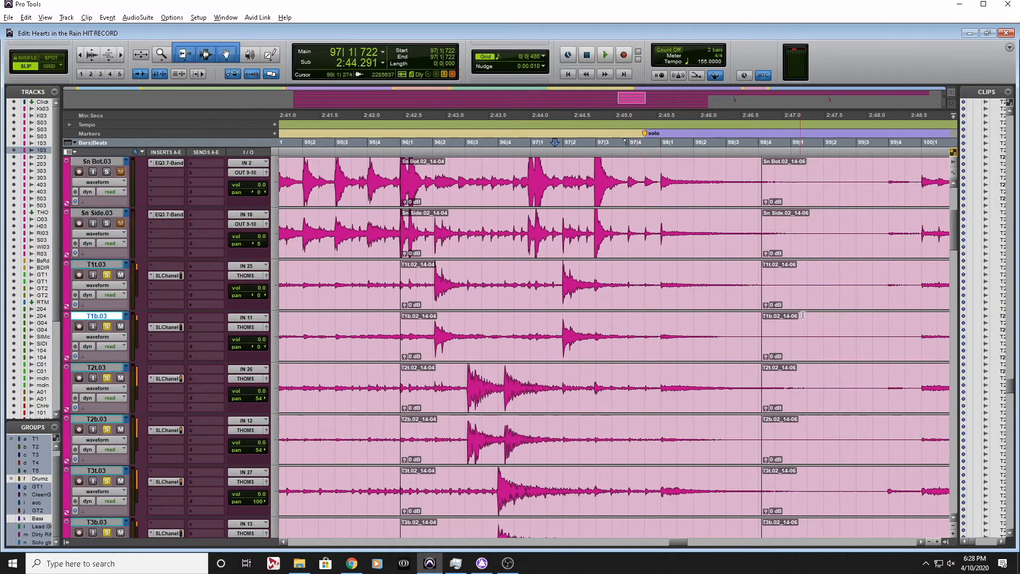
{"action": "scroll", "coordinate": [874, 278], "scroll_direction": "right", "scroll_amount": 4}
{"action": "scroll", "coordinate": [874, 278], "scroll_direction": "down", "scroll_amount": 2}
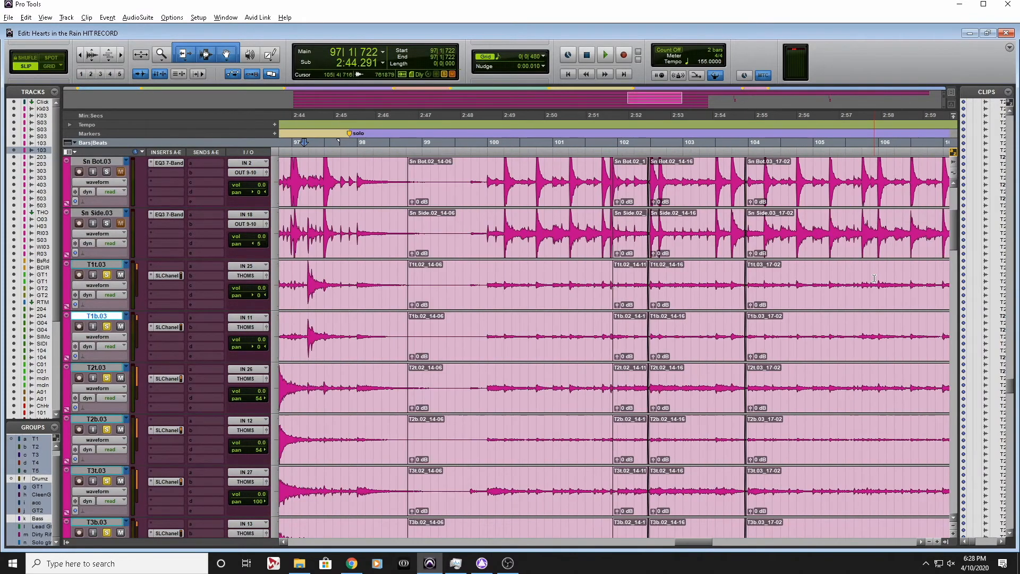
{"action": "scroll", "coordinate": [873, 277], "scroll_direction": "right", "scroll_amount": 3}
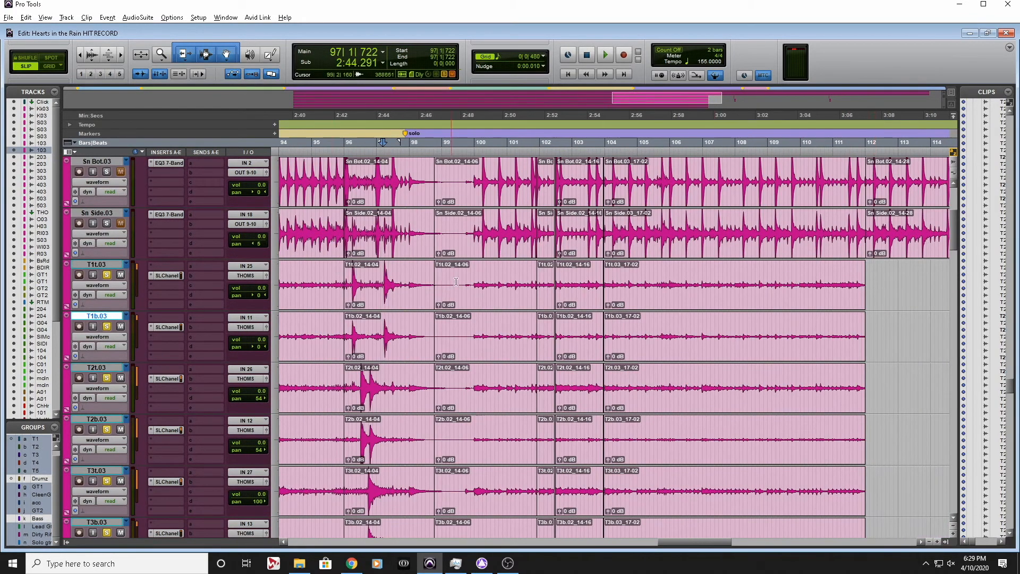
{"action": "left_click", "coordinate": [519, 300]}
{"action": "left_click", "coordinate": [770, 352], "text": "shift"}
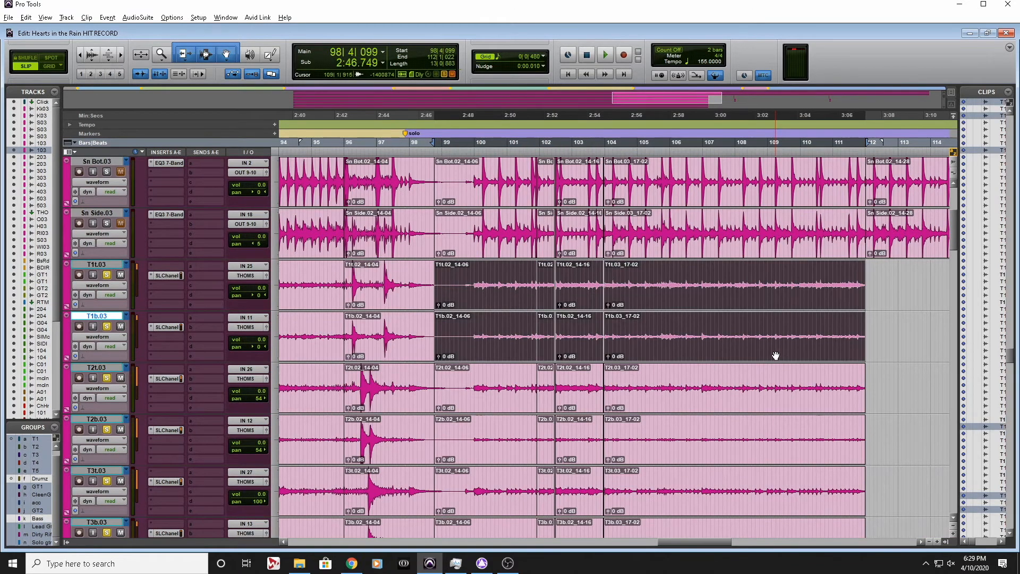
{"action": "key", "text": "Delete"}
{"action": "left_click", "coordinate": [714, 402]}
{"action": "left_click", "coordinate": [496, 457], "text": "shift"}
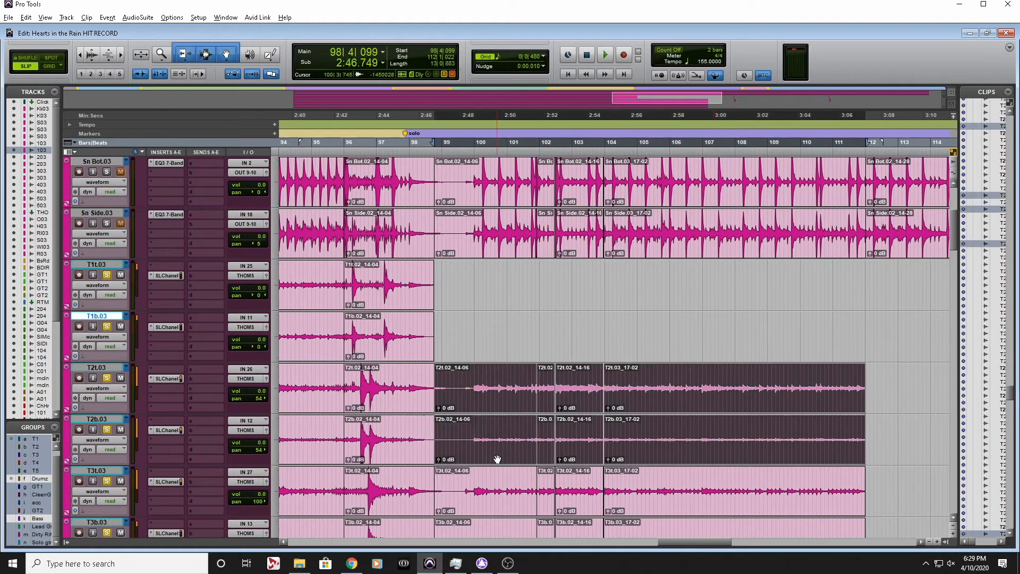
{"action": "key", "text": "Delete"}
Trim away everything after the last T1 hit before the solo and fade out its tail from 97|2|380
{"action": "left_click", "coordinate": [407, 268]}
{"action": "scroll", "coordinate": [407, 267], "scroll_direction": "up", "scroll_amount": 4}
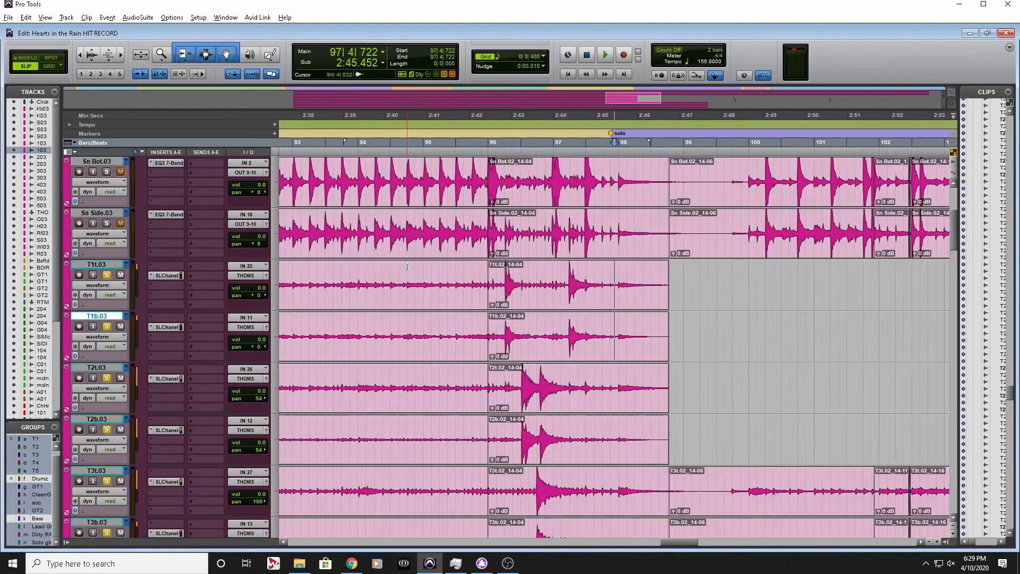
{"action": "left_click", "coordinate": [502, 279]}
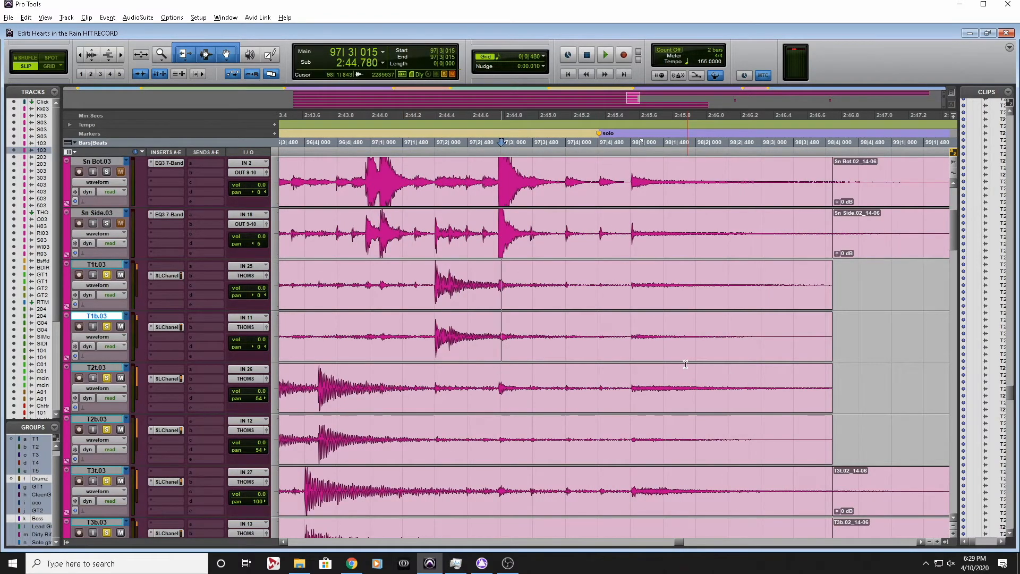
{"action": "key", "text": "s"}
{"action": "left_click_drag", "start_coordinate": [521, 310], "coordinate": [476, 308]}
{"action": "key", "text": "f"}
{"action": "left_click_drag", "start_coordinate": [485, 352], "coordinate": [469, 330]}
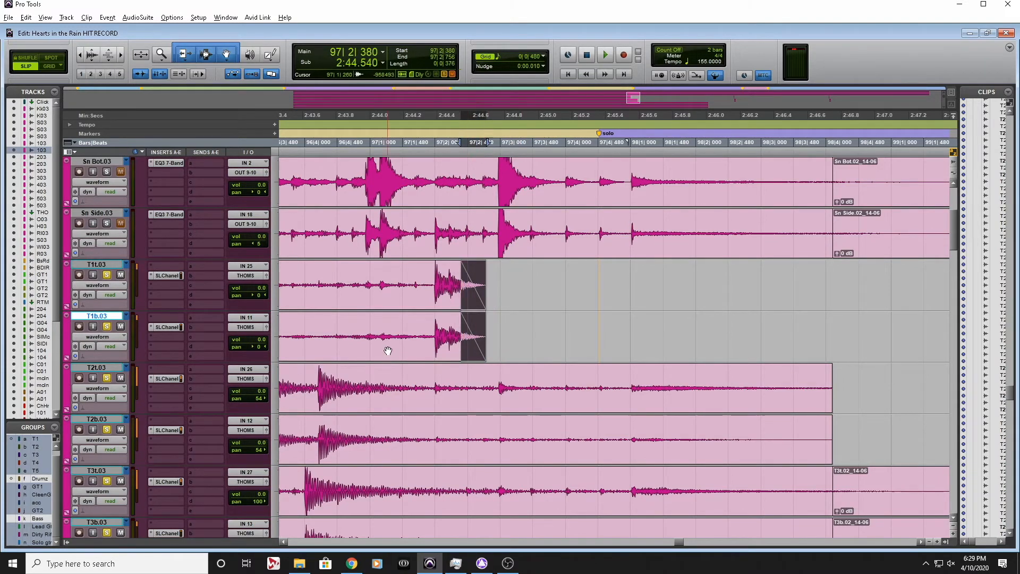
Trim the end of the second T2 hit in the fill and fade out its tail from 96|4|453
{"action": "left_click", "coordinate": [364, 376]}
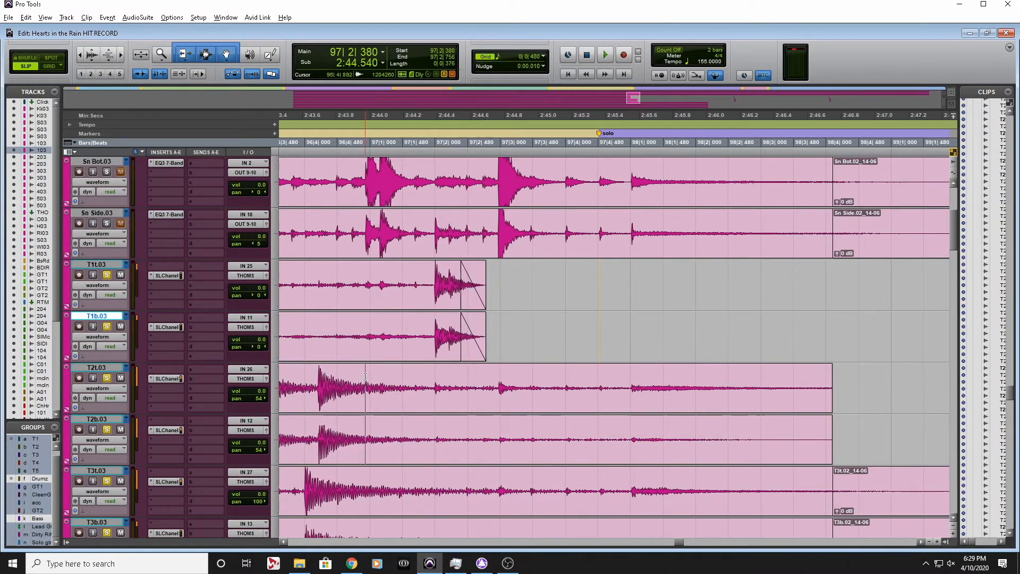
{"action": "key", "text": "s"}
{"action": "left_click_drag", "start_coordinate": [407, 407], "coordinate": [335, 409]}
{"action": "key", "text": "f"}
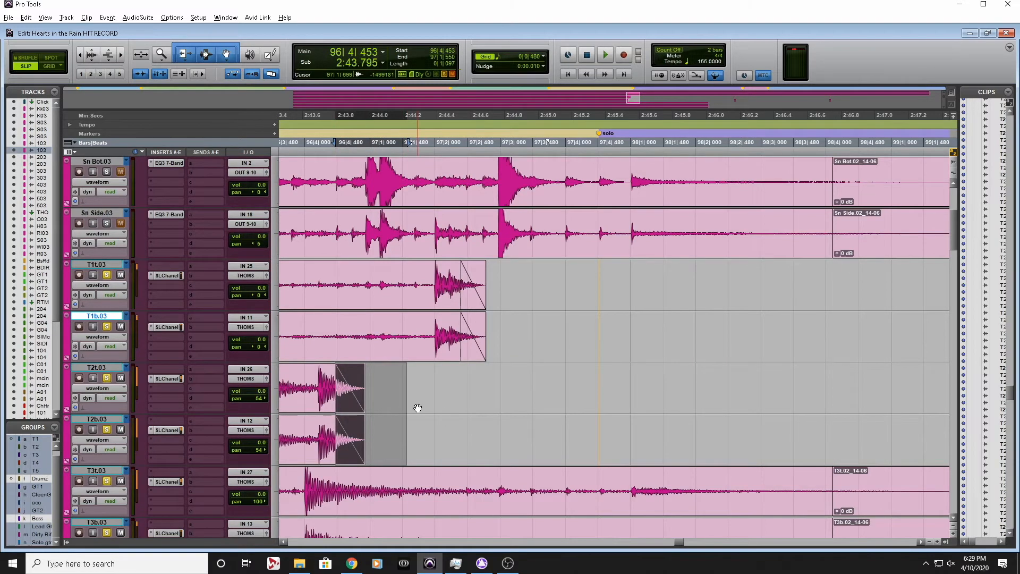
Split the T1 clips at 97|1|956, right at the start of the second hit
{"action": "scroll", "coordinate": [417, 408], "scroll_direction": "left", "scroll_amount": 3}
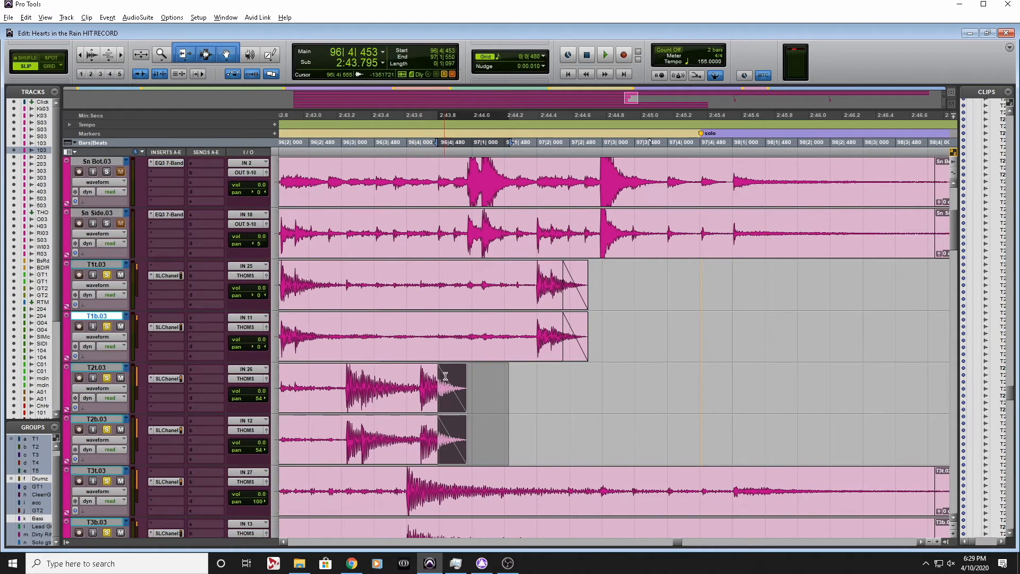
{"action": "left_click", "coordinate": [524, 270]}
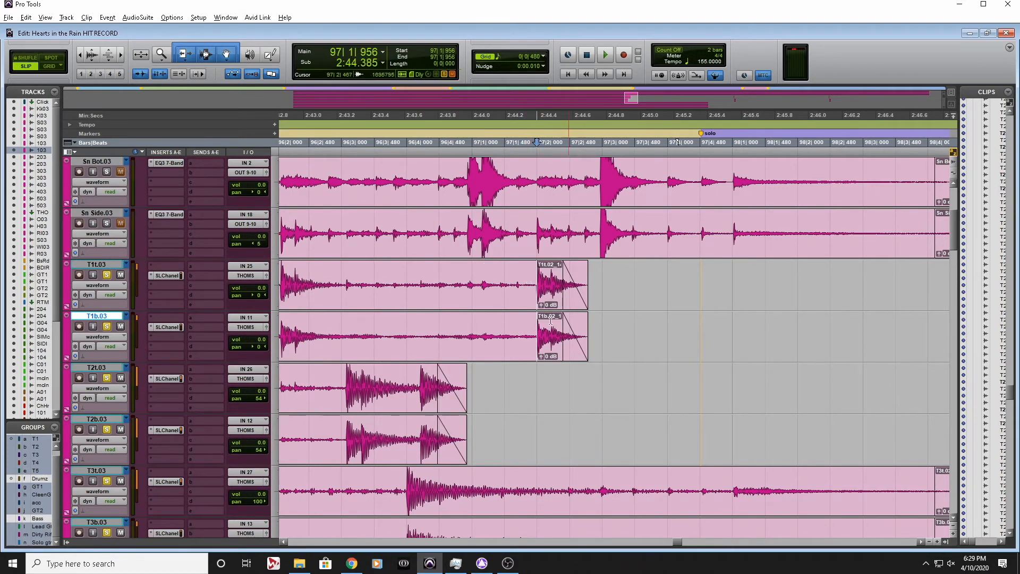
Try to trim the start of the T1 clips before the second hit to 97|1|425
{"action": "scroll", "coordinate": [523, 345], "scroll_direction": "left", "scroll_amount": 5}
{"action": "scroll", "coordinate": [522, 344], "scroll_direction": "right", "scroll_amount": 2}
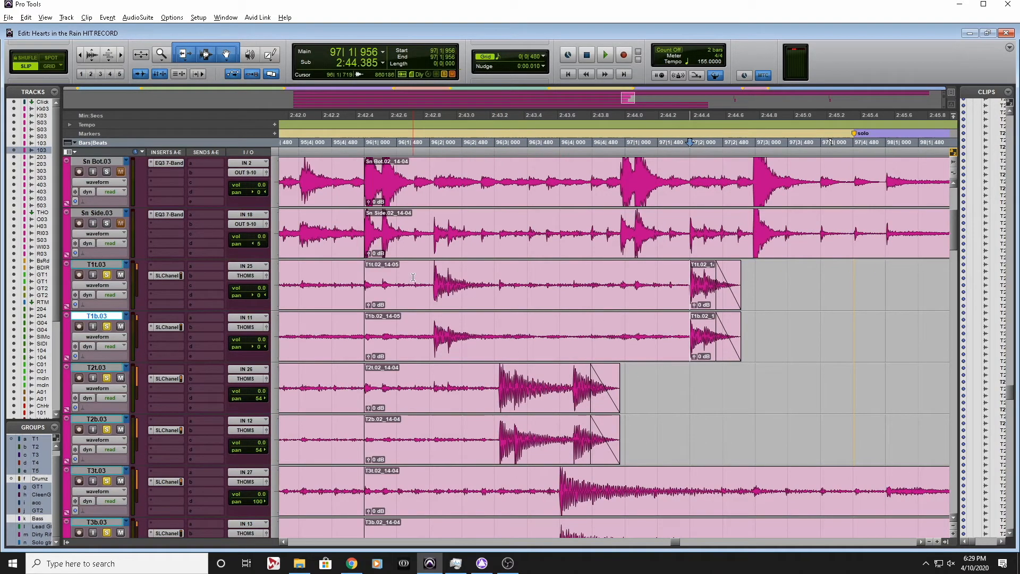
{"action": "left_click", "coordinate": [653, 287]}
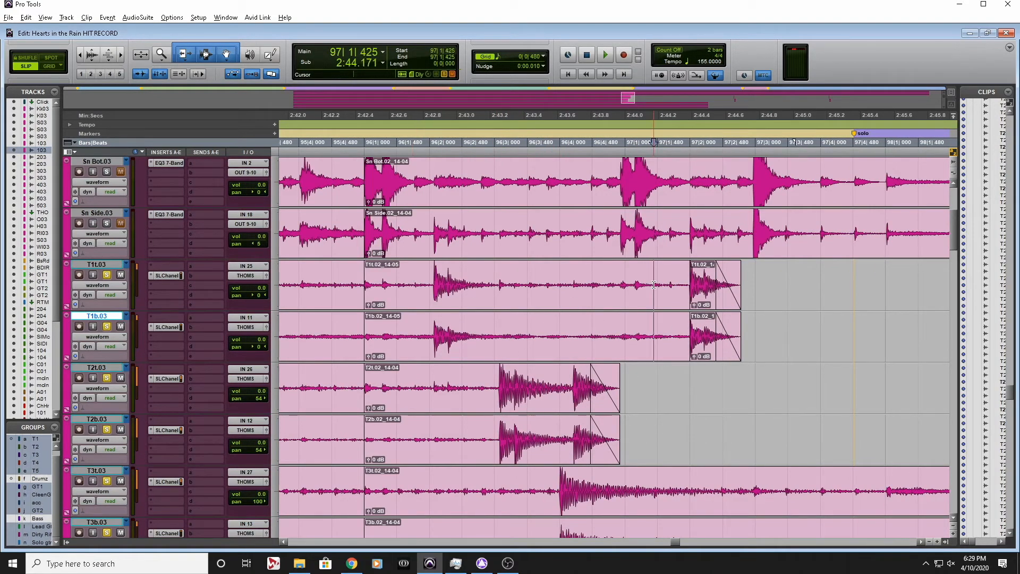
{"action": "key", "text": "a"}
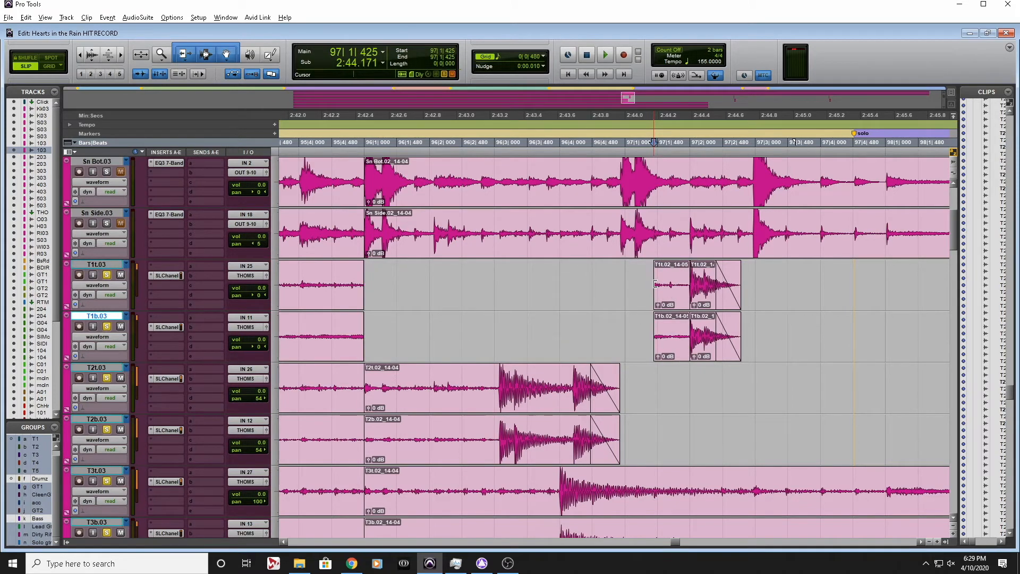
{"action": "key", "text": "ctrl+z"}
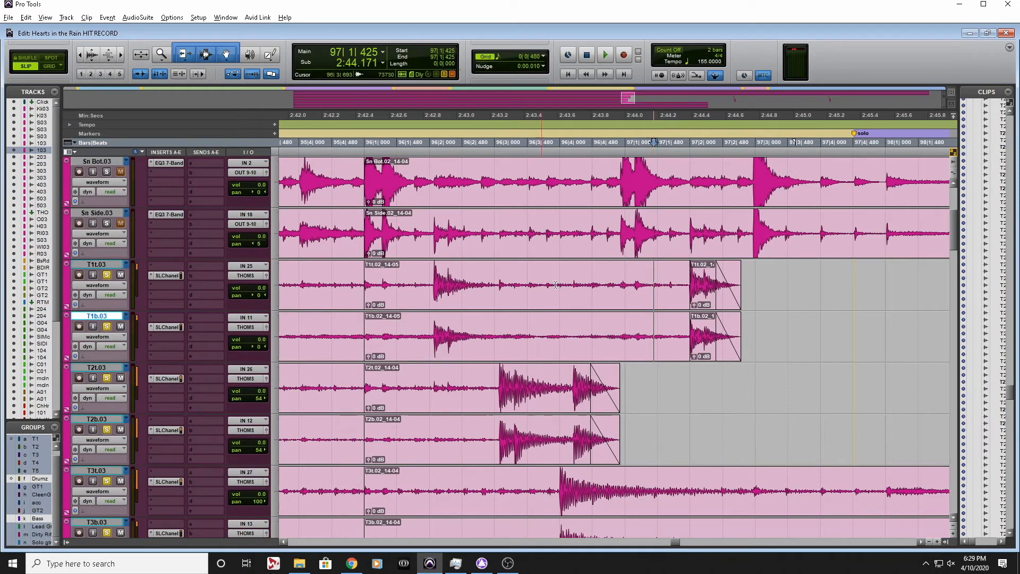
Trim the end of the first T1 hit to 96|2|526 and fade out its tail from 96|2|354
{"action": "left_click", "coordinate": [465, 281]}
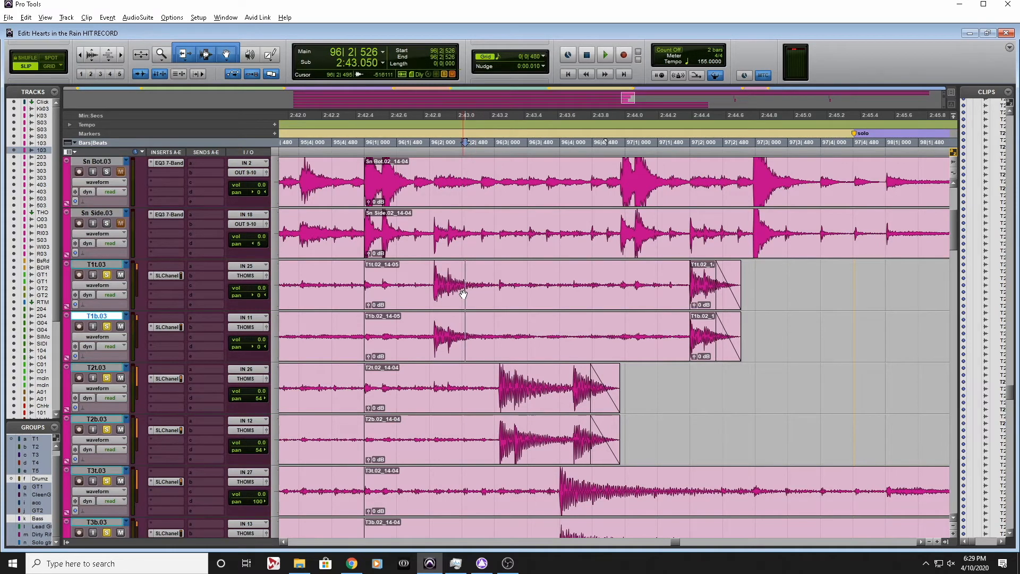
{"action": "key", "text": "s"}
{"action": "left_click_drag", "start_coordinate": [486, 274], "coordinate": [453, 331]}
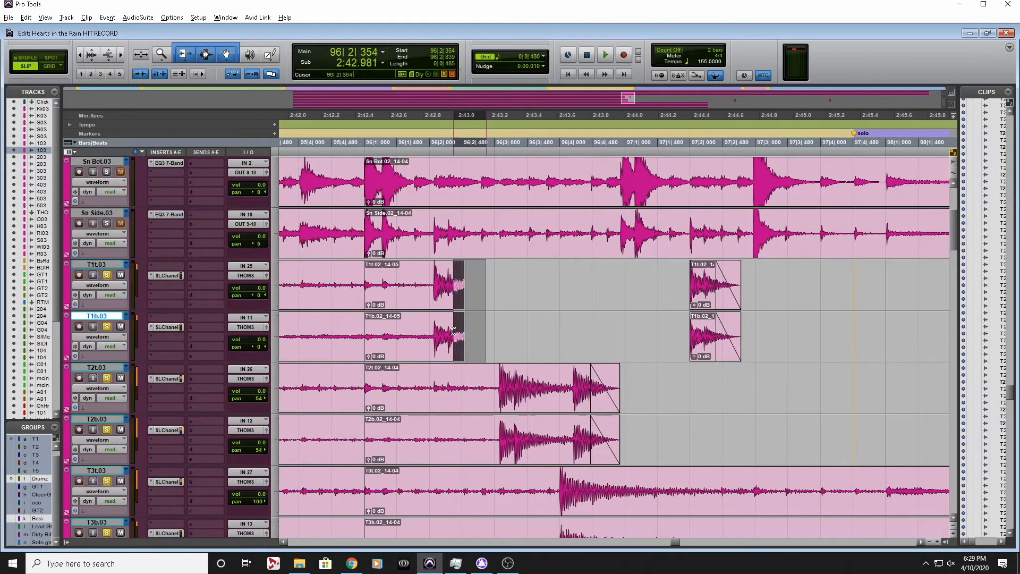
{"action": "key", "text": "f"}
Split the T1 clips at the first hit's start, 96|2|063, and delete the bleed back to bar 96
{"action": "left_click", "coordinate": [432, 273]}
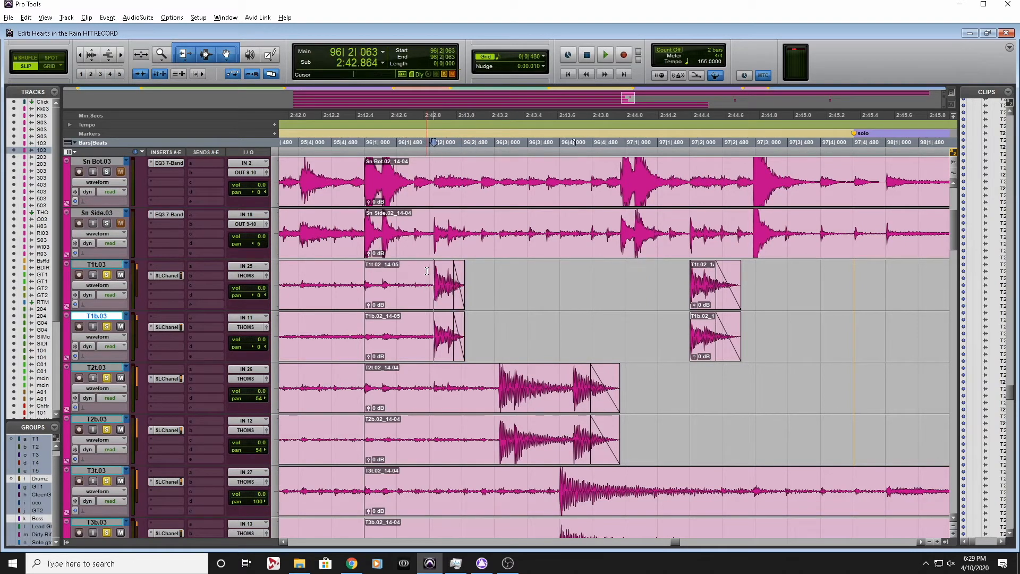
{"action": "key", "text": "b"}
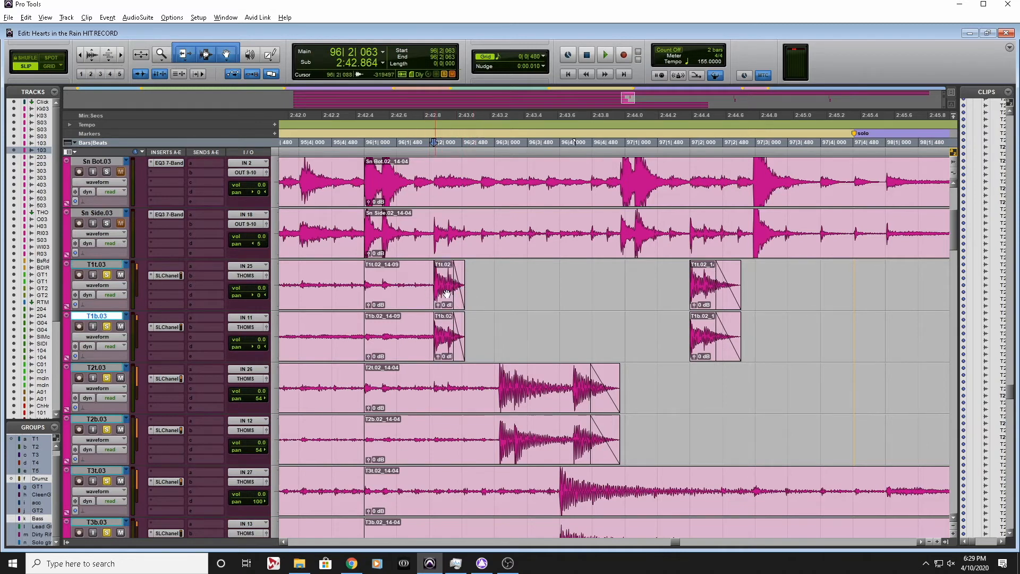
{"action": "left_click", "coordinate": [390, 294]}
{"action": "key", "text": "Delete"}
Split the T2 clips at the first hit's start, 96|2|761, and delete the bleed back to bar 96
{"action": "left_click", "coordinate": [480, 383]}
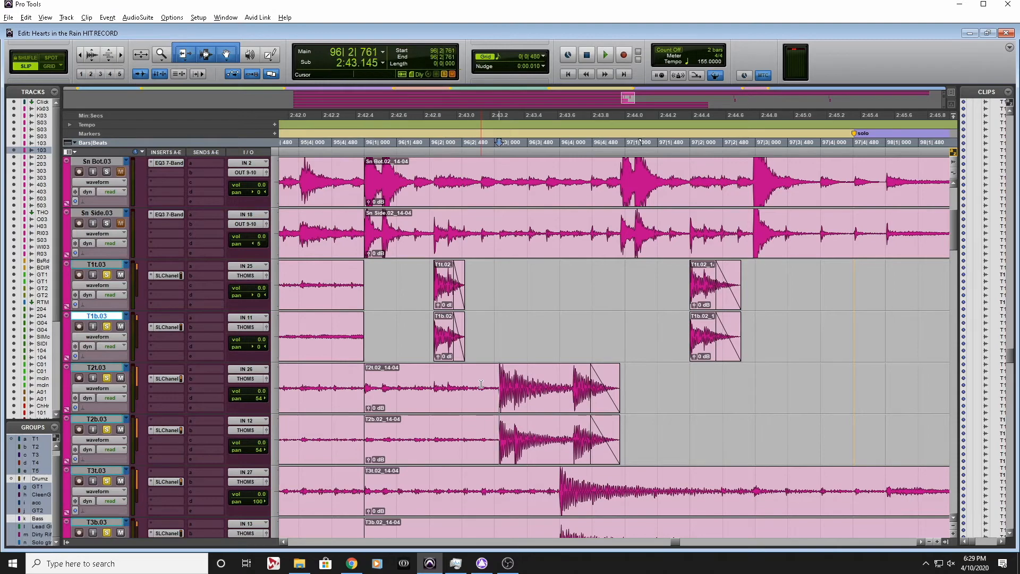
{"action": "double_click", "coordinate": [460, 403]}
{"action": "key", "text": "Delete"}
Split the T3 clips at the start of their hit, 96|4|002, and delete the bleed back to bar 96
{"action": "scroll", "coordinate": [529, 425], "scroll_direction": "down", "scroll_amount": 3}
{"action": "left_click", "coordinate": [560, 350]}
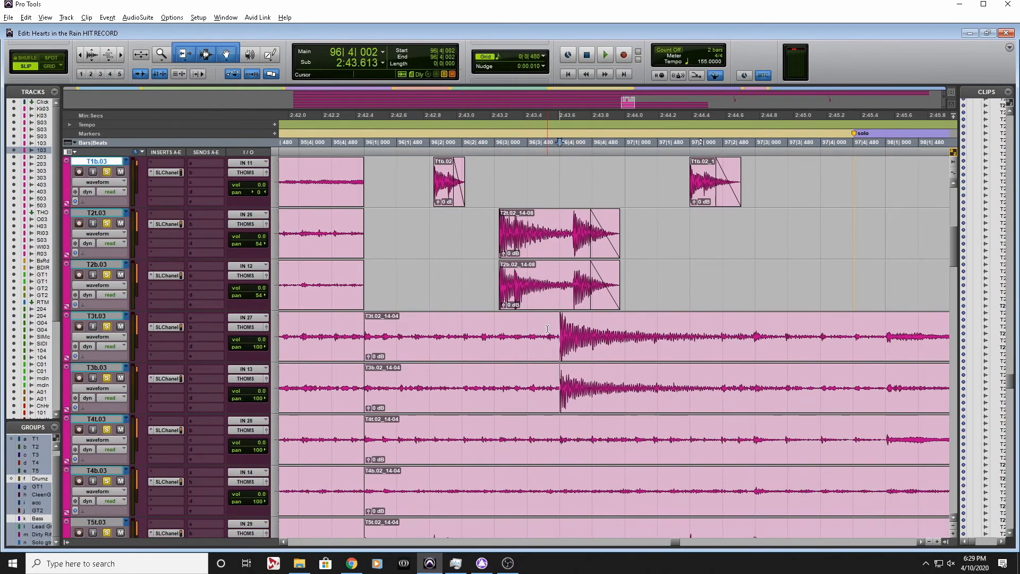
{"action": "key", "text": "n"}
{"action": "key", "text": "b"}
{"action": "left_click", "coordinate": [532, 404]}
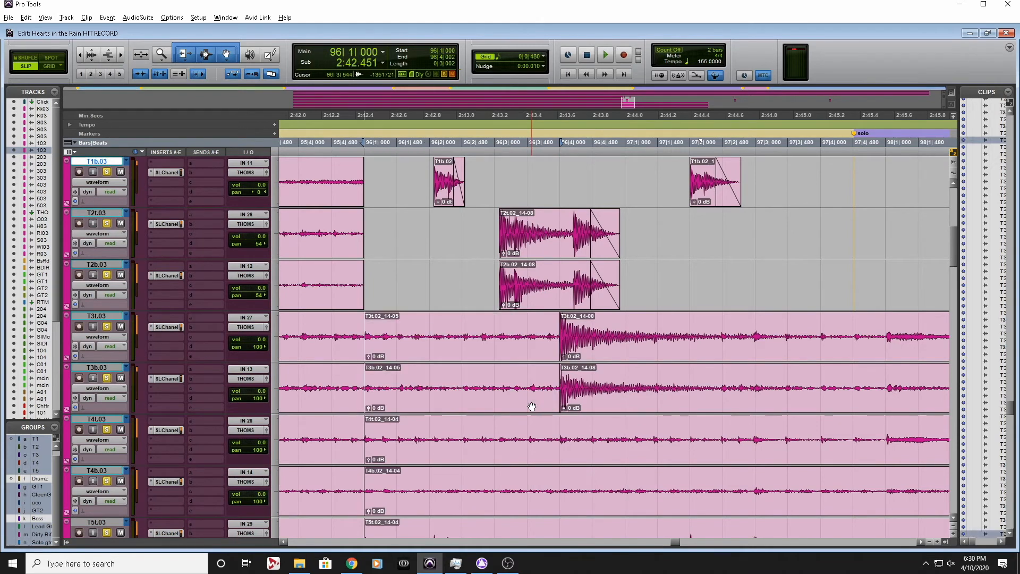
{"action": "key", "text": "Delete"}
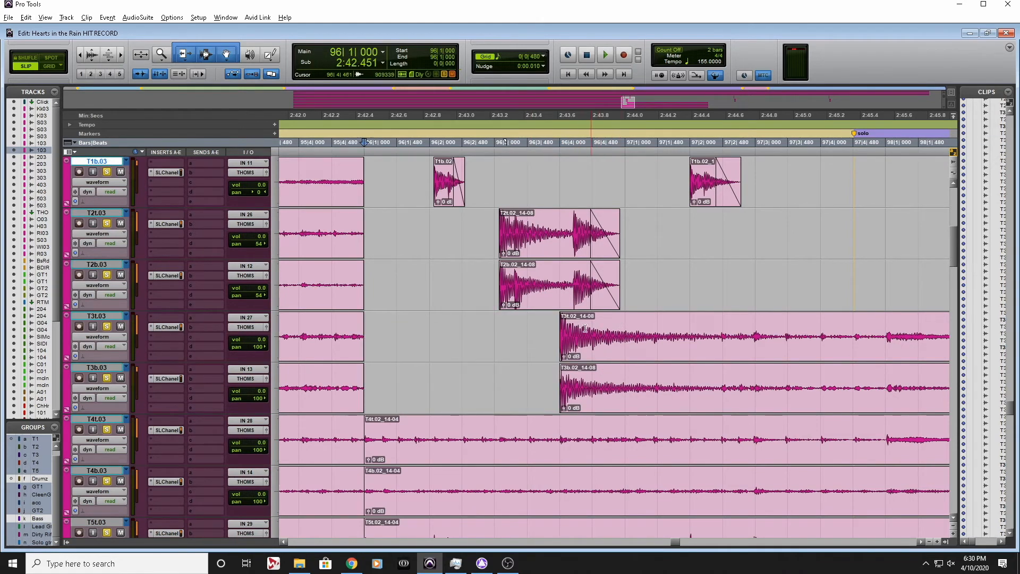
Audition the T2 and T3 hits of the fill from 96|2|910
{"action": "scroll", "coordinate": [596, 329], "scroll_direction": "right", "scroll_amount": 2}
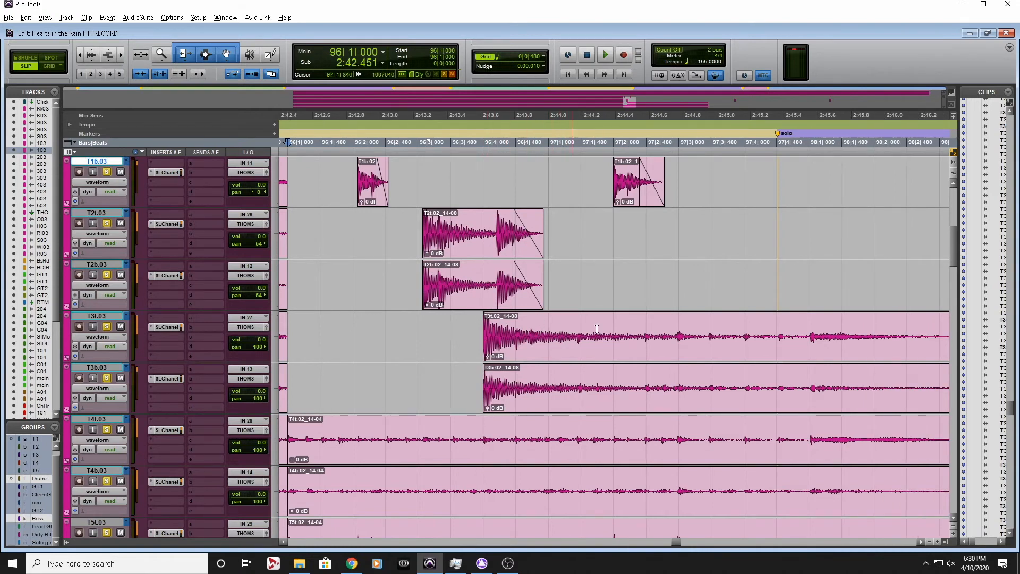
{"action": "left_click", "coordinate": [414, 317]}
{"action": "key", "text": "space"}
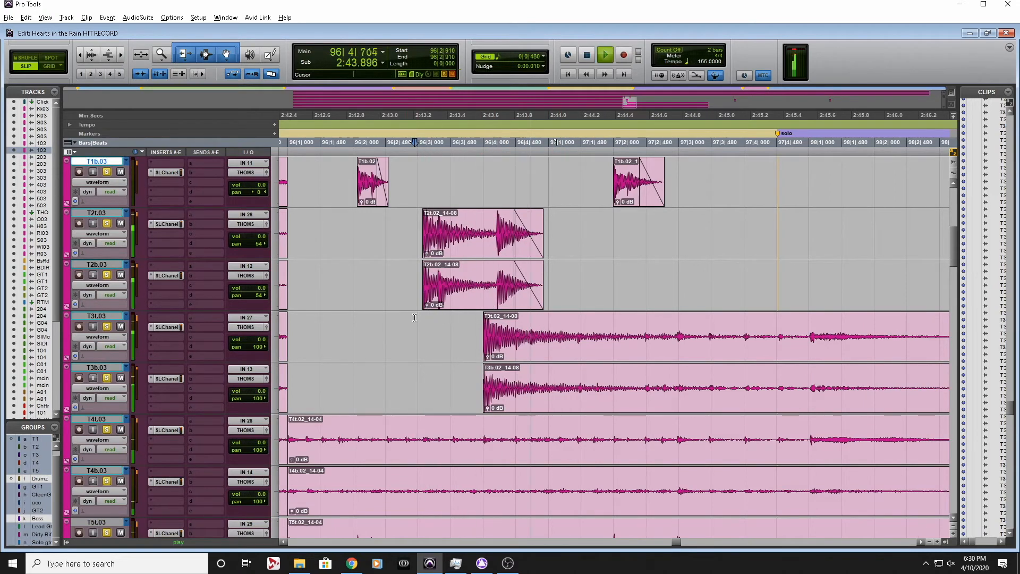
{"action": "key", "text": "space"}
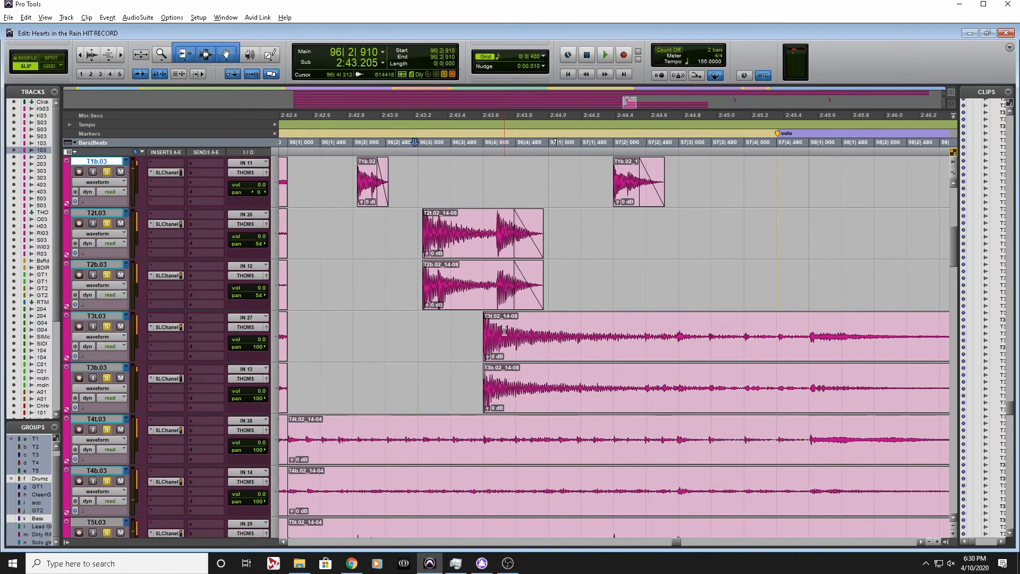
Trim the end of the T3 hit clips to 96|4|461 and fade out their tails from 96|4|242
{"action": "left_click", "coordinate": [514, 330]}
{"action": "key", "text": "r"}
{"action": "key", "text": "r"}
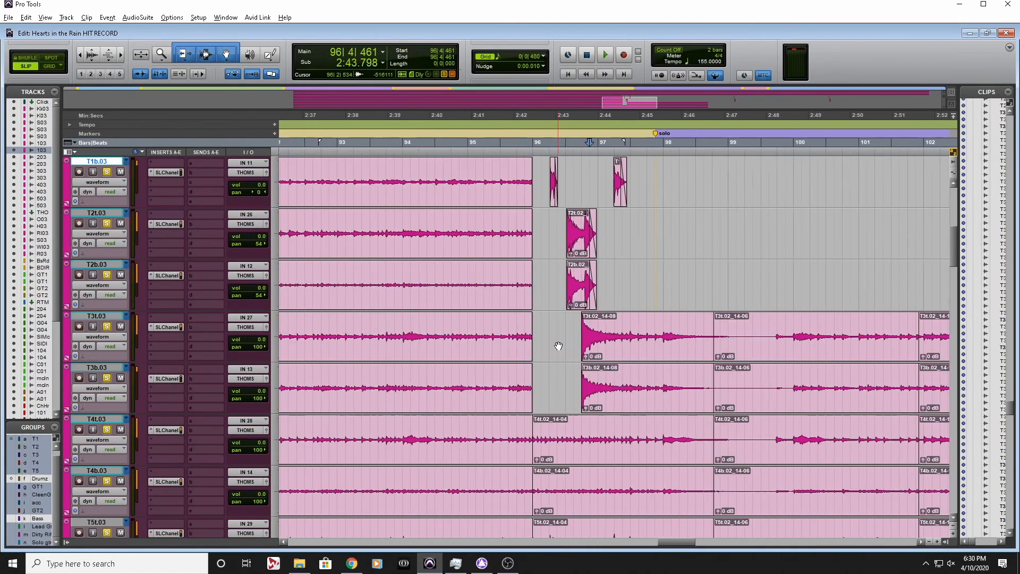
{"action": "key", "text": "s"}
{"action": "left_click_drag", "start_coordinate": [541, 337], "coordinate": [508, 347]}
{"action": "key", "text": "f"}
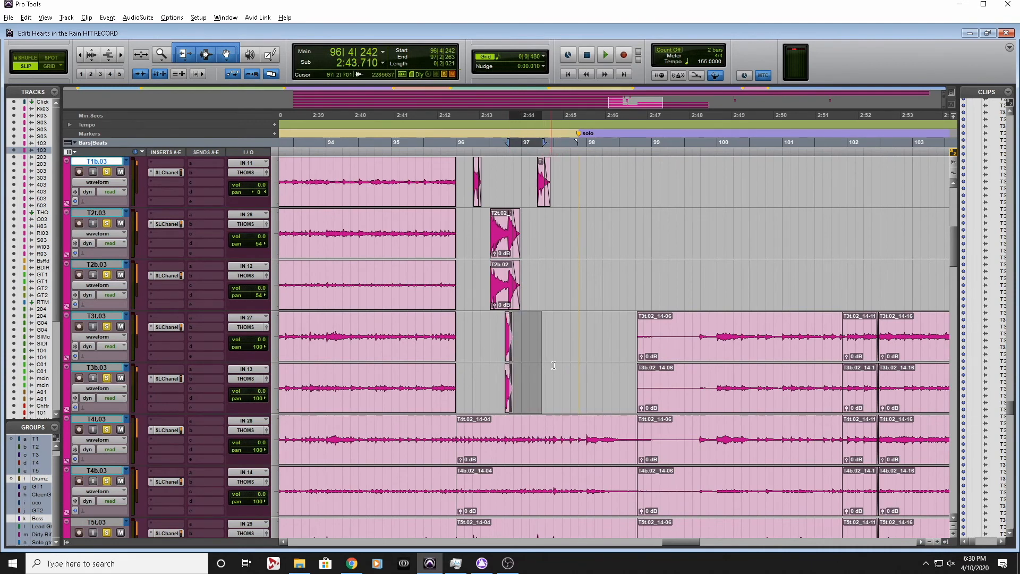
Audition the tom fill from 96|1|805, including the trimmed T3 hit
{"action": "key", "text": "t"}
{"action": "key", "text": "t"}
{"action": "left_click", "coordinate": [405, 149]}
{"action": "key", "text": "space"}
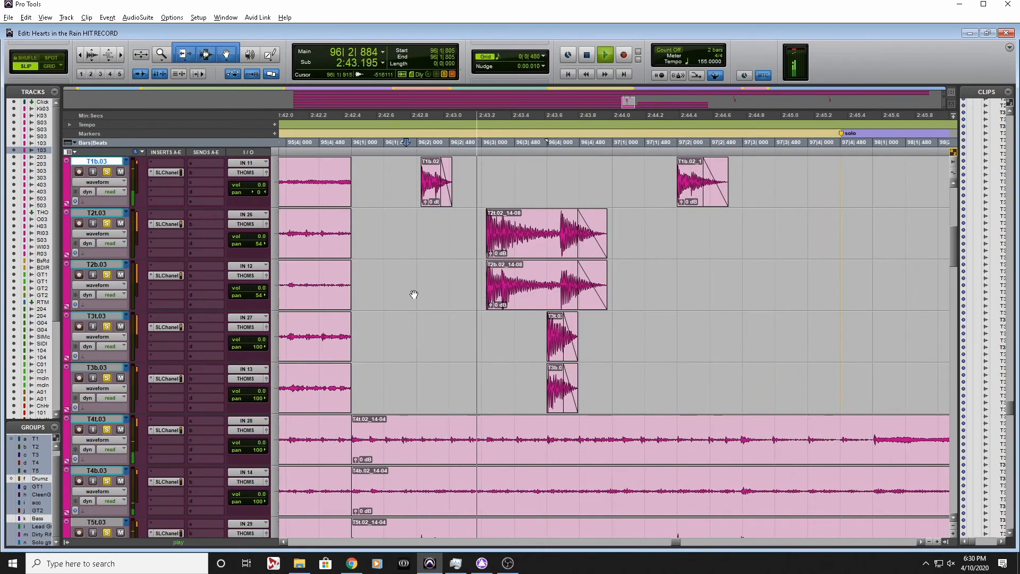
{"action": "scroll", "coordinate": [510, 317], "scroll_direction": "up", "scroll_amount": 4}
{"action": "scroll", "coordinate": [509, 317], "scroll_direction": "down", "scroll_amount": 6}
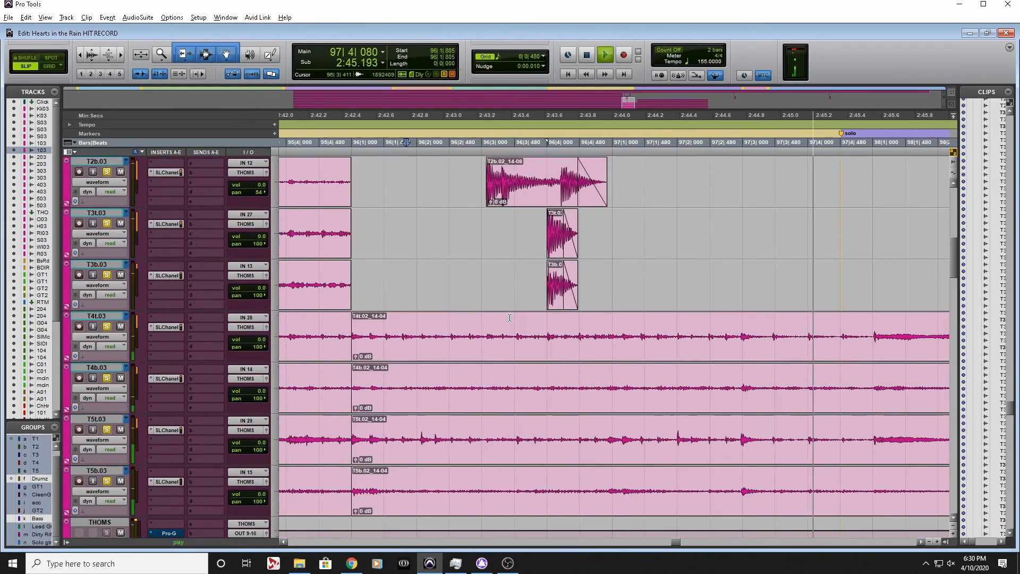
{"action": "key", "text": "space"}
Delete the T4 and T5 clips that start at bar 96, where these toms carry only bleed
{"action": "key", "text": "r"}
{"action": "key", "text": "r"}
{"action": "scroll", "coordinate": [653, 328], "scroll_direction": "right", "scroll_amount": 1}
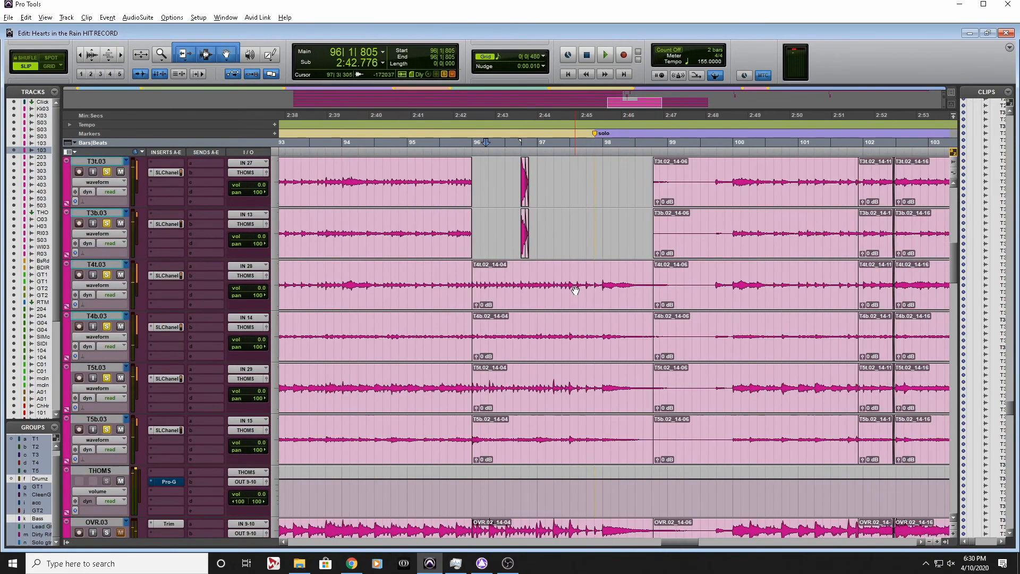
{"action": "left_click", "coordinate": [565, 347]}
{"action": "left_click", "coordinate": [559, 404], "text": "shift"}
{"action": "key", "text": "Delete"}
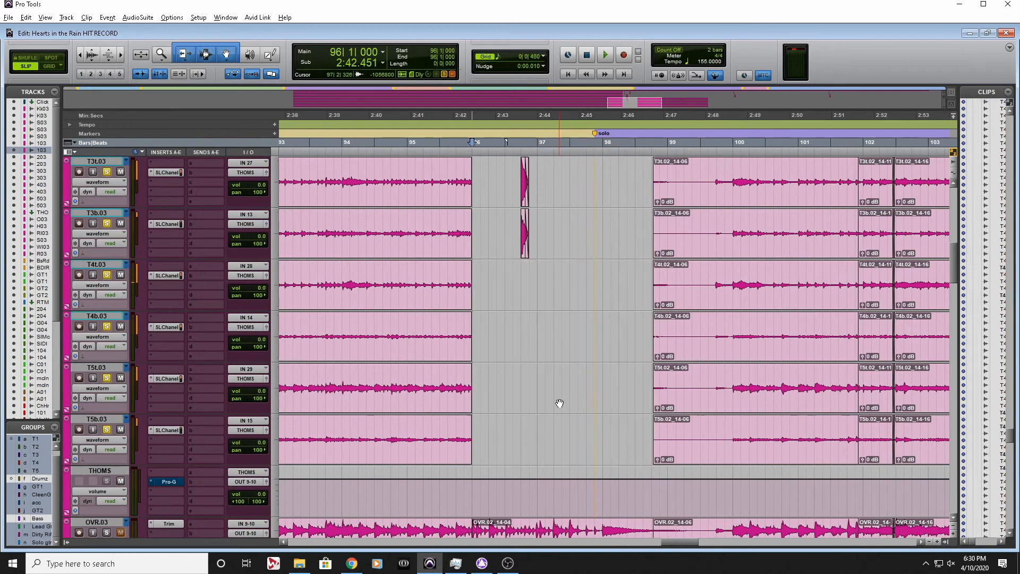
Audition the cleaned tom fill from 96|1|523, first on its own and again with the OVR overheads soloed
{"action": "left_click", "coordinate": [480, 158]}
{"action": "key", "text": "space"}
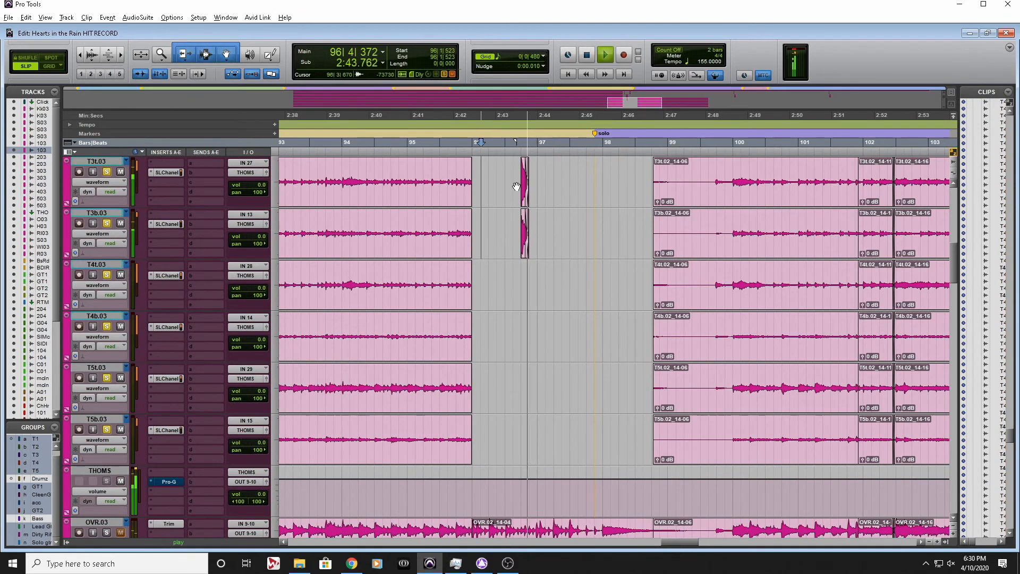
{"action": "key", "text": "space"}
{"action": "scroll", "coordinate": [575, 301], "scroll_direction": "down", "scroll_amount": 5}
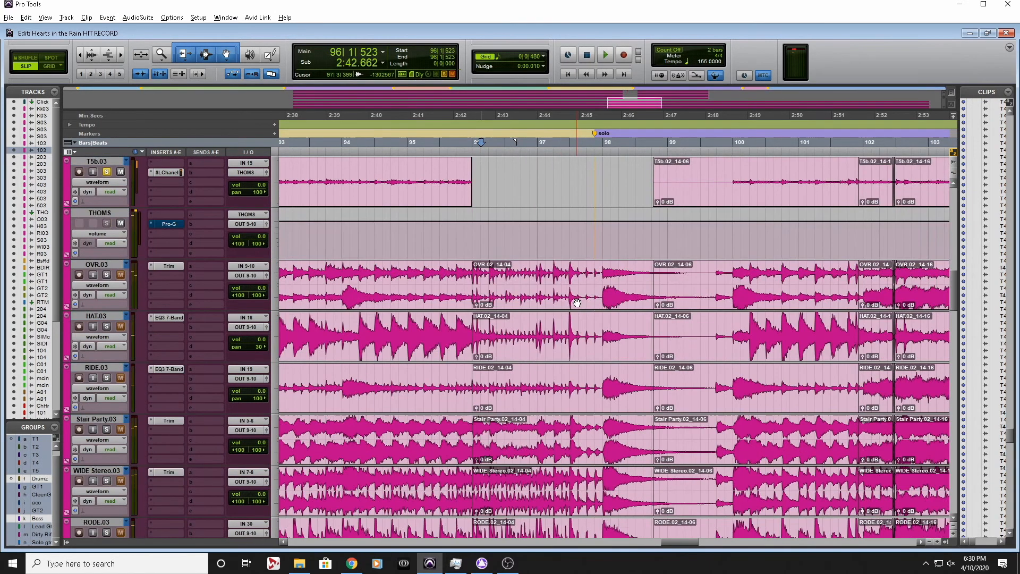
{"action": "key", "text": "space"}
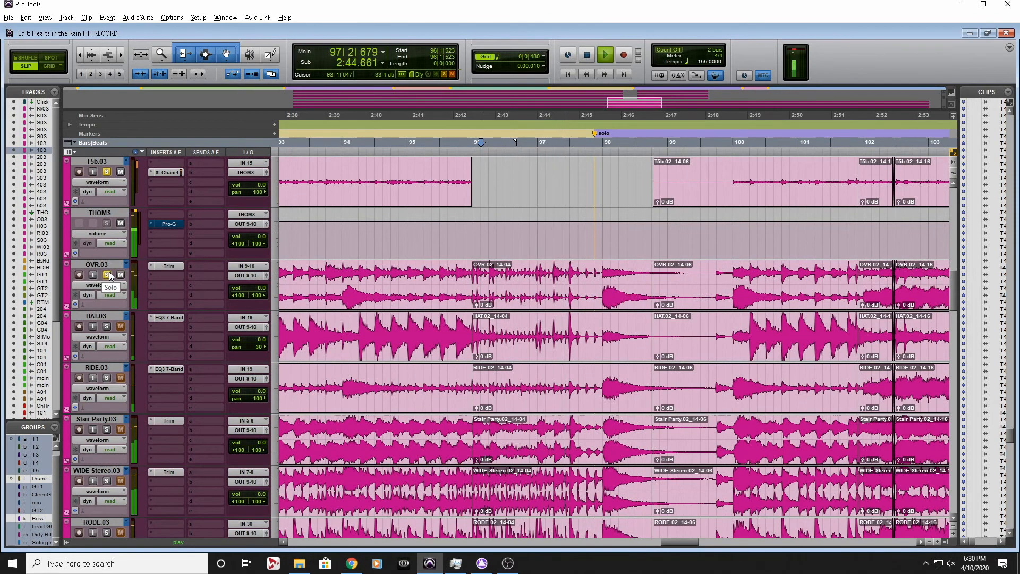
{"action": "key", "text": "space"}
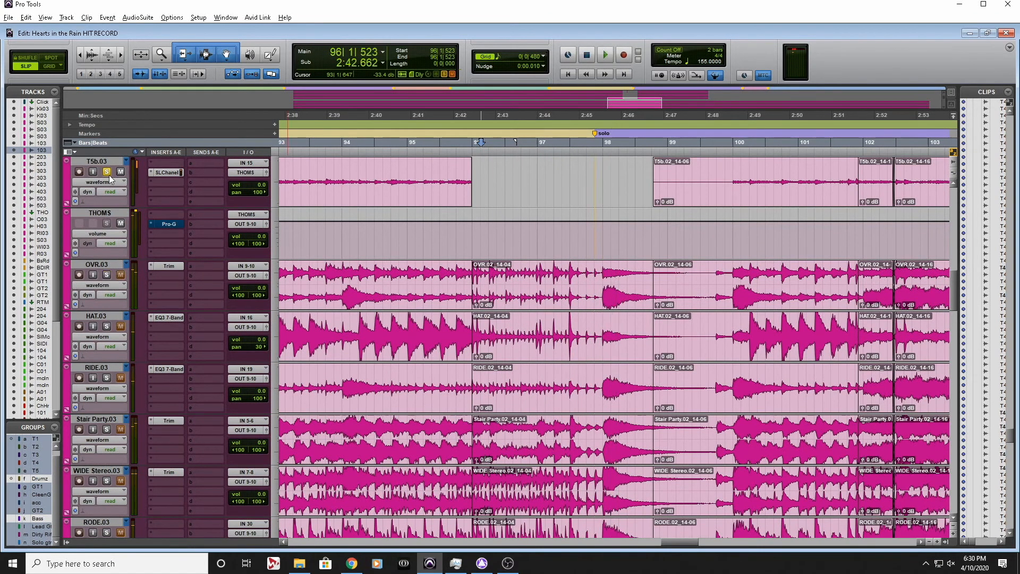
Examine the tom tracks from the bridge through the solo to the last chorus for clips that still need cleaning
{"action": "scroll", "coordinate": [531, 380], "scroll_direction": "up", "scroll_amount": 6}
{"action": "scroll", "coordinate": [704, 465], "scroll_direction": "down", "scroll_amount": 2}
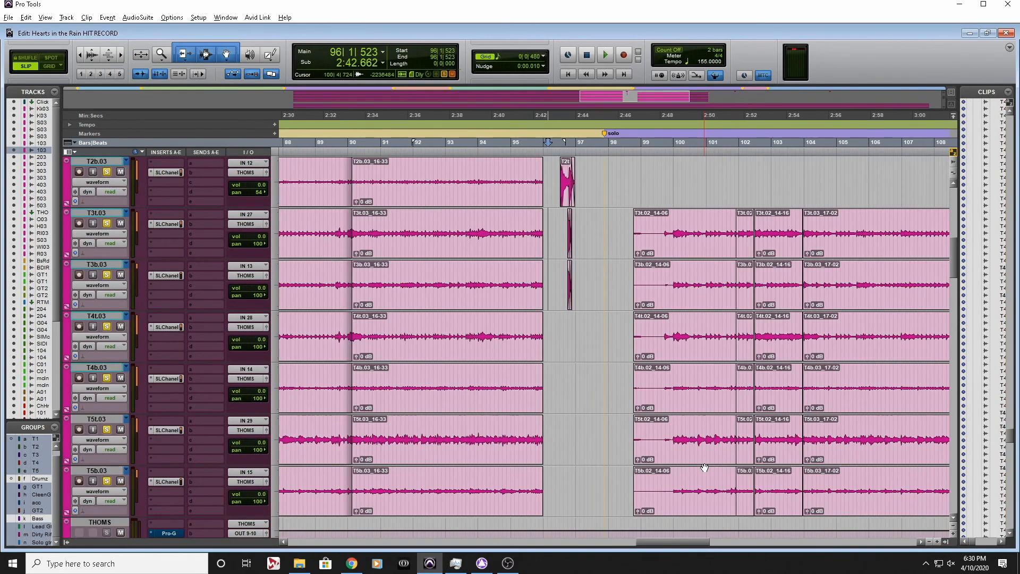
{"action": "scroll", "coordinate": [704, 466], "scroll_direction": "up", "scroll_amount": 1}
{"action": "scroll", "coordinate": [704, 466], "scroll_direction": "up", "scroll_amount": 2}
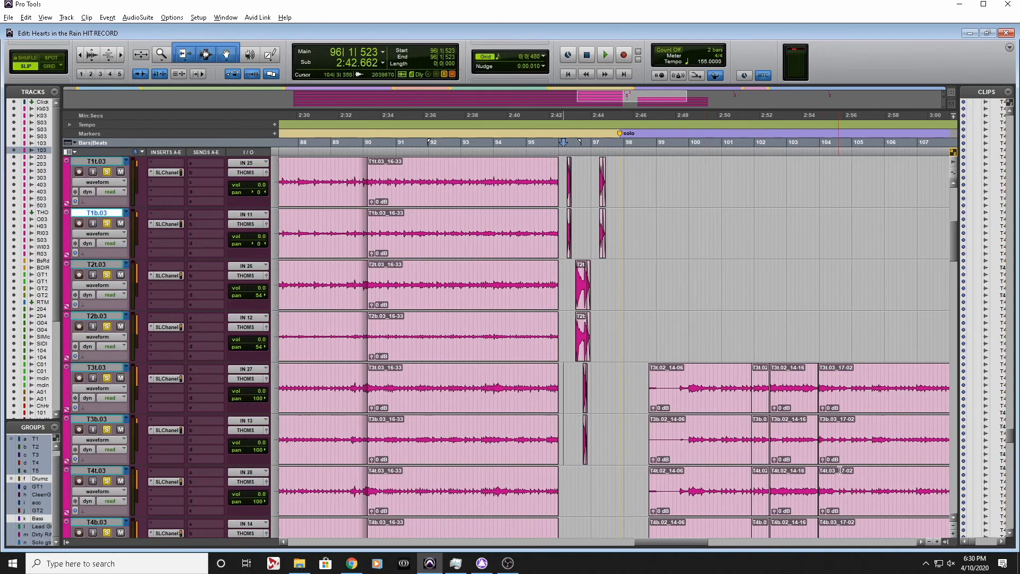
{"action": "scroll", "coordinate": [773, 445], "scroll_direction": "down", "scroll_amount": 1}
{"action": "scroll", "coordinate": [854, 395], "scroll_direction": "left", "scroll_amount": 7}
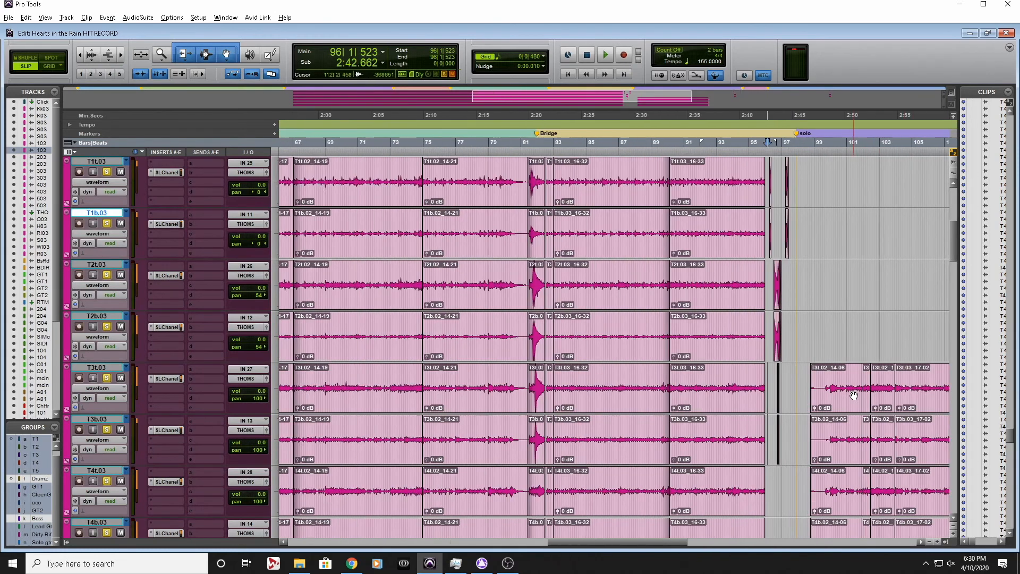
{"action": "scroll", "coordinate": [854, 396], "scroll_direction": "right", "scroll_amount": 6}
{"action": "scroll", "coordinate": [854, 396], "scroll_direction": "up", "scroll_amount": 3}
{"action": "scroll", "coordinate": [853, 396], "scroll_direction": "down", "scroll_amount": 3}
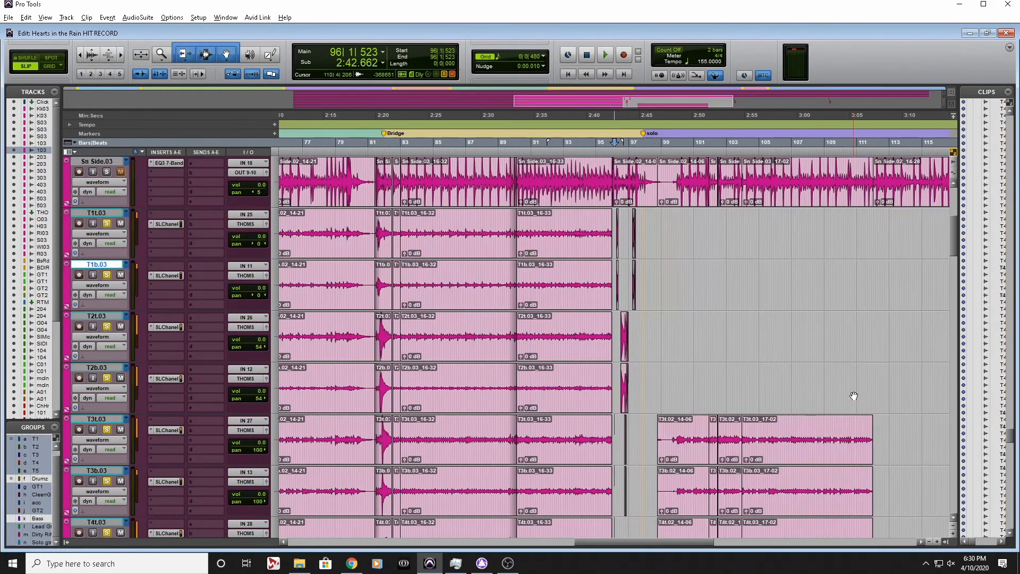
{"action": "scroll", "coordinate": [854, 395], "scroll_direction": "right", "scroll_amount": 7}
{"action": "scroll", "coordinate": [858, 414], "scroll_direction": "left", "scroll_amount": 3}
{"action": "scroll", "coordinate": [859, 415], "scroll_direction": "right", "scroll_amount": 3}
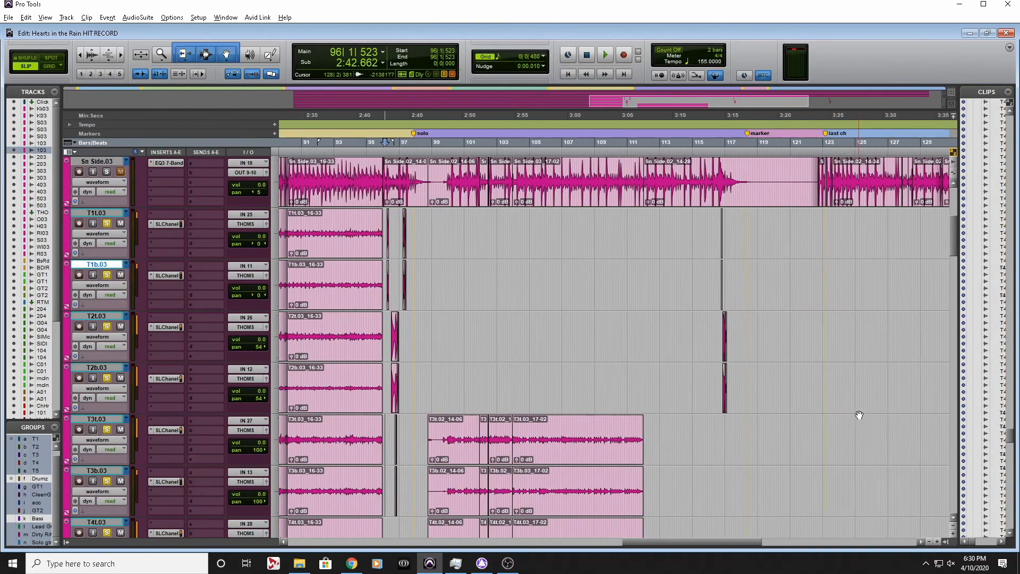
{"action": "scroll", "coordinate": [705, 303], "scroll_direction": "left", "scroll_amount": 5}
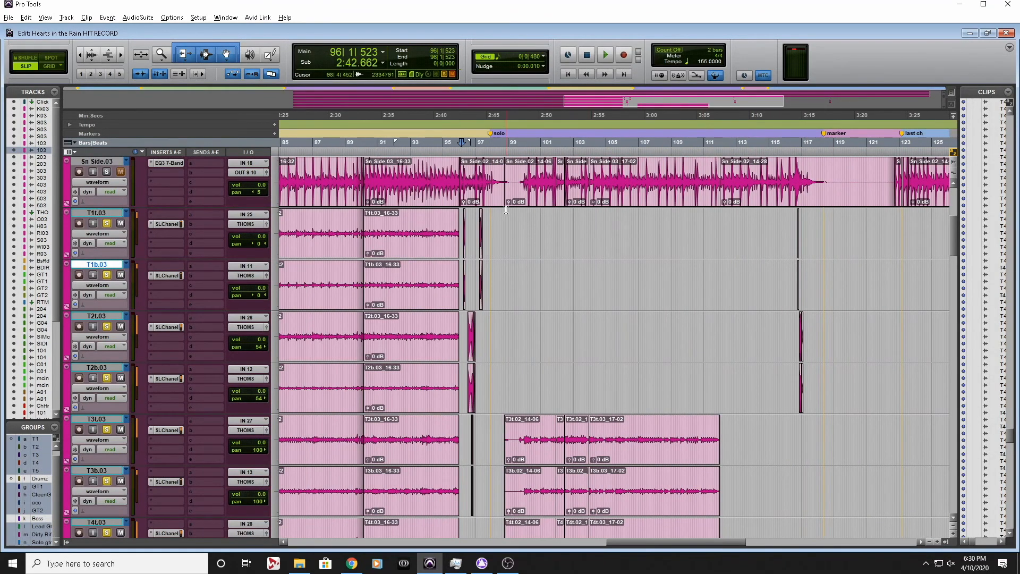
Place the edit cursor at 97|1|033 and inspect the isolated tom hits of the fill
{"action": "left_click", "coordinate": [475, 142]}
{"action": "key", "text": "t"}
{"action": "key", "text": "t"}
{"action": "key", "text": "t"}
{"action": "key", "text": "t"}
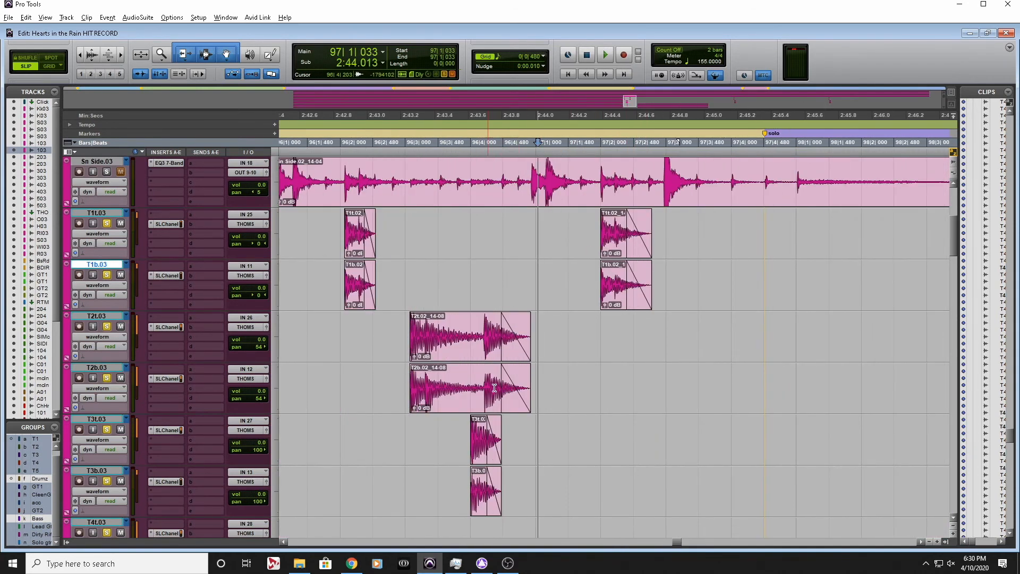